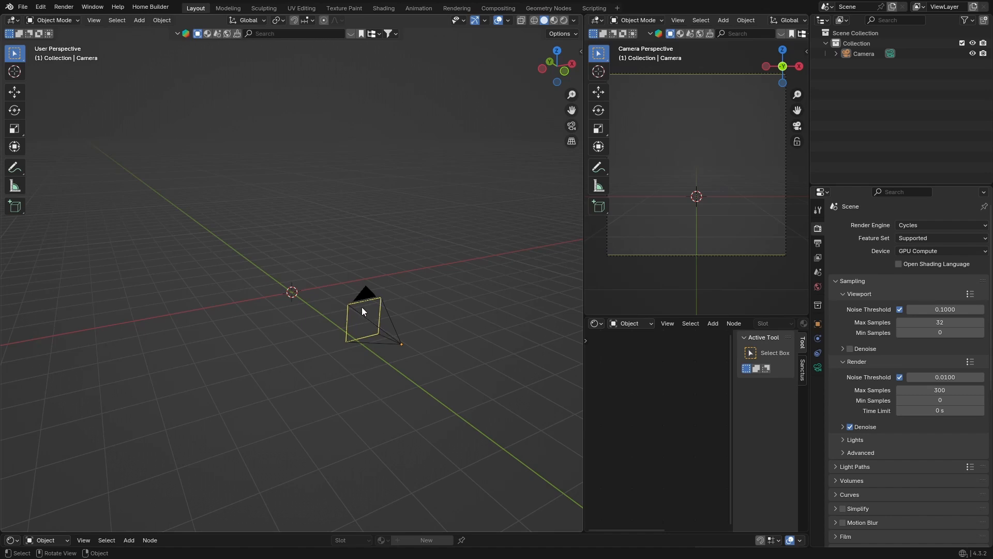
Step: Move the camera about 3 m back along the negative Y axis in top view
{"action": "left_click", "coordinate": [378, 330]}
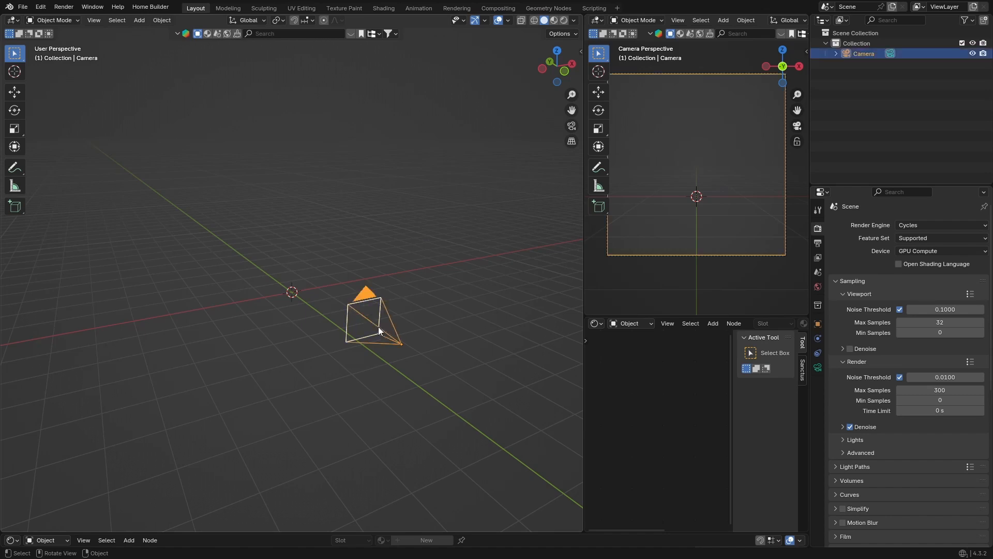
{"action": "left_click", "coordinate": [555, 51]}
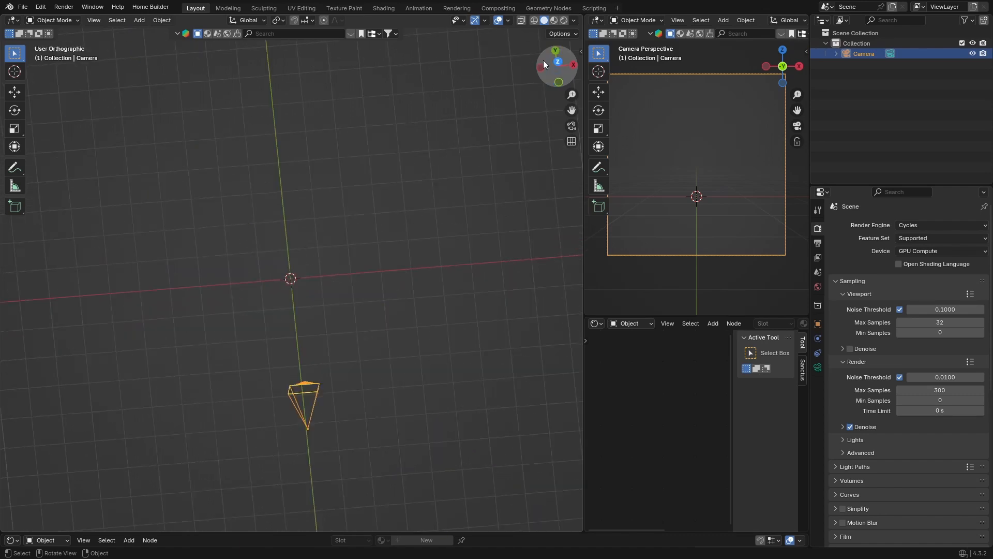
{"action": "key", "text": "KP_7"}
{"action": "key", "text": "g"}
{"action": "key", "text": "y"}
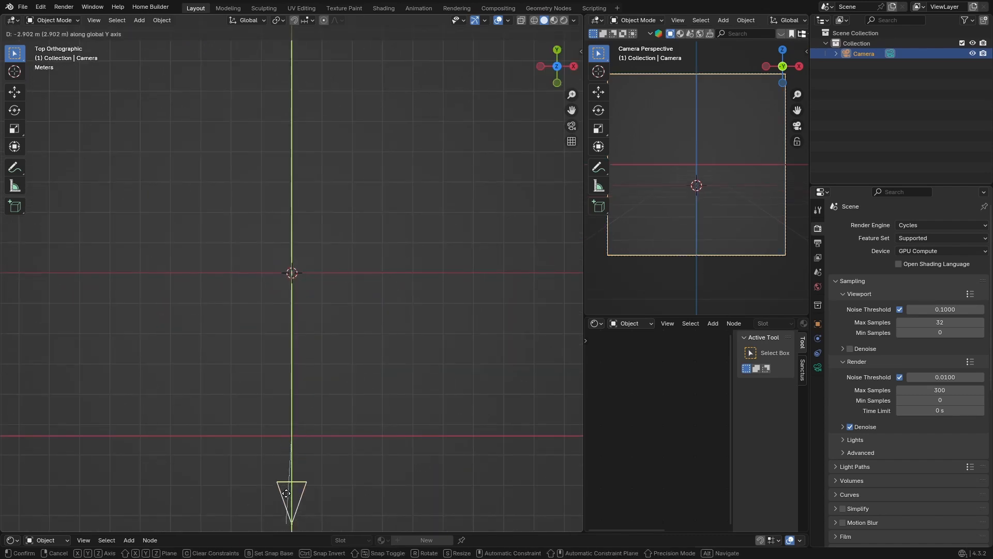
{"action": "left_click", "coordinate": [288, 505]}
Step: Add a mesh plane at the origin and scale it up into a large ground surface that spans the camera frame
{"action": "middle_click_drag", "start_coordinate": [250, 330], "coordinate": [412, 269]}
{"action": "key", "text": "shift+a"}
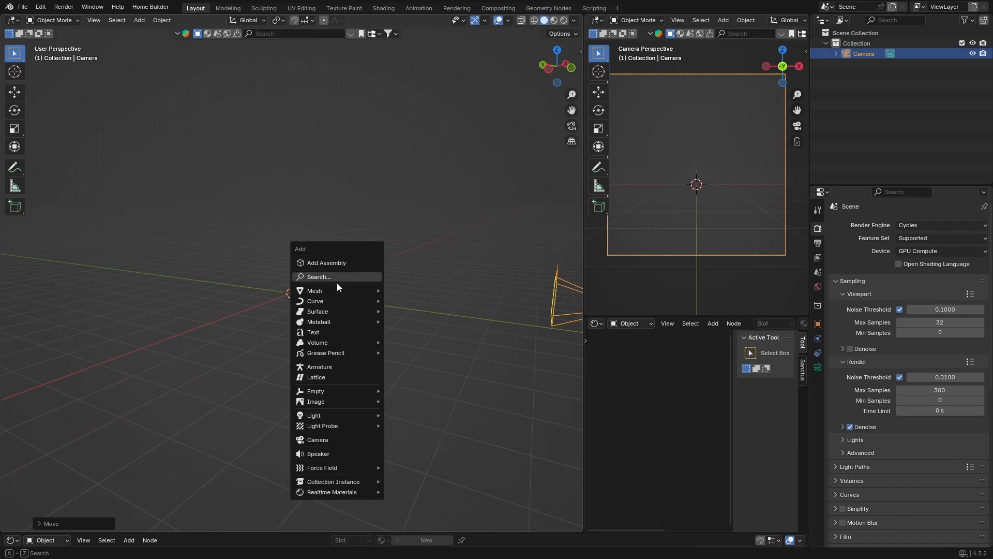
{"action": "mouse_move", "coordinate": [335, 288]}
{"action": "left_click", "coordinate": [418, 291]}
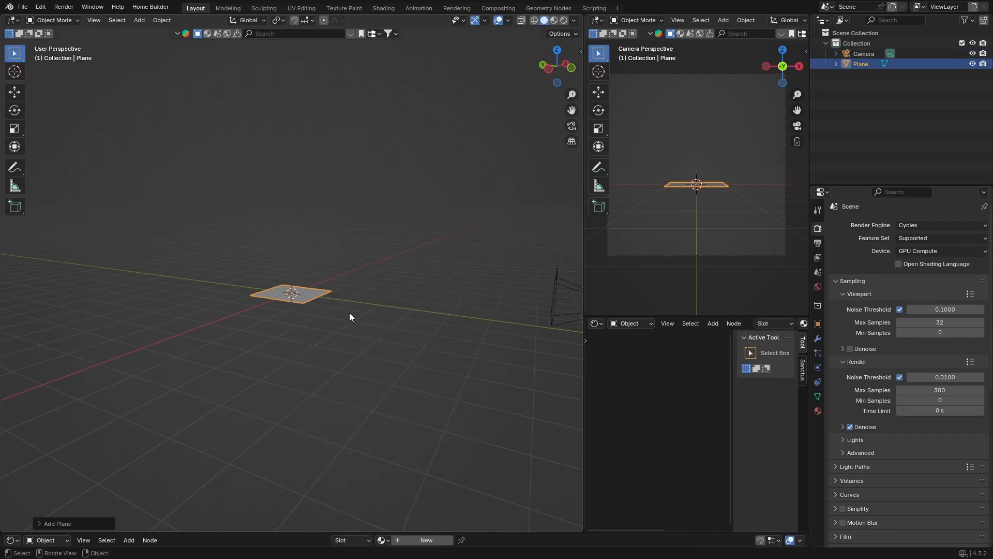
{"action": "key", "text": "s"}
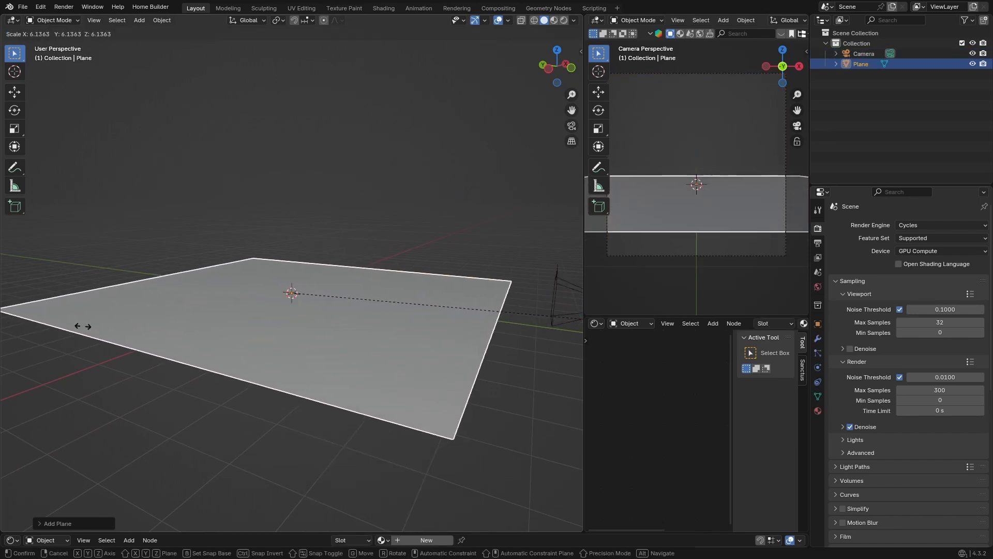
{"action": "left_click", "coordinate": [132, 327]}
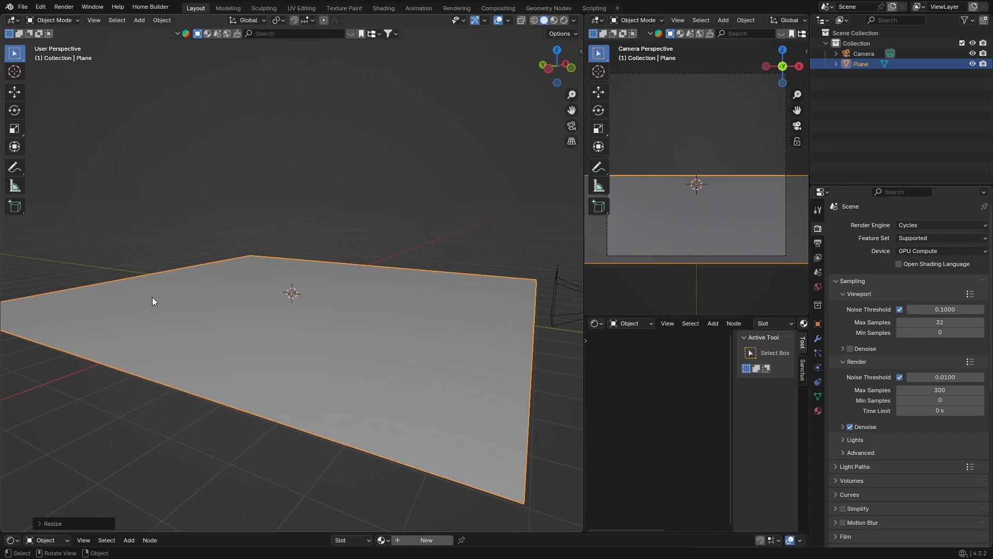
Step: Subdivide the ground plane's mesh with 50 cuts and return to object mode
{"action": "middle_click_drag", "start_coordinate": [152, 297], "coordinate": [168, 278]}
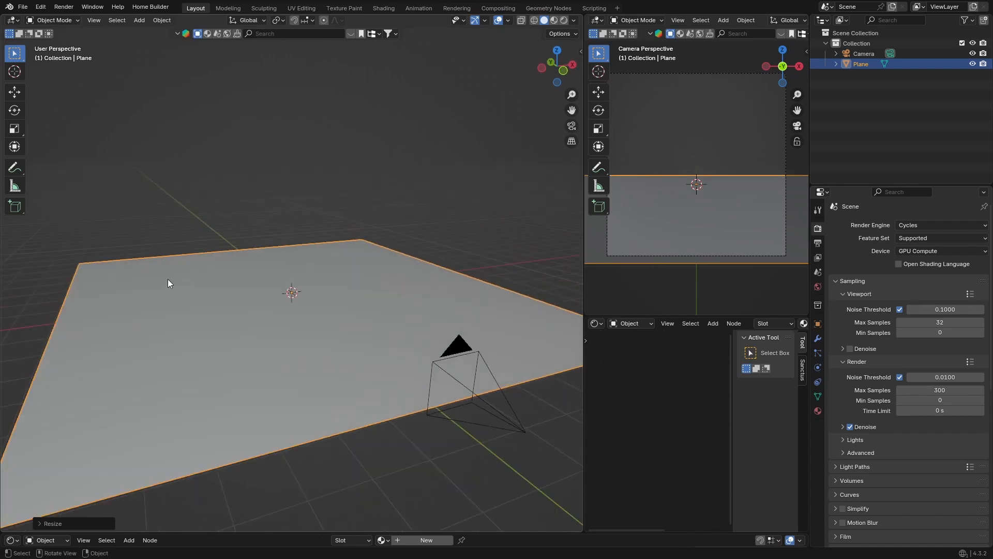
{"action": "right_click", "coordinate": [133, 343]}
{"action": "key", "text": "Tab"}
{"action": "right_click", "coordinate": [108, 374]}
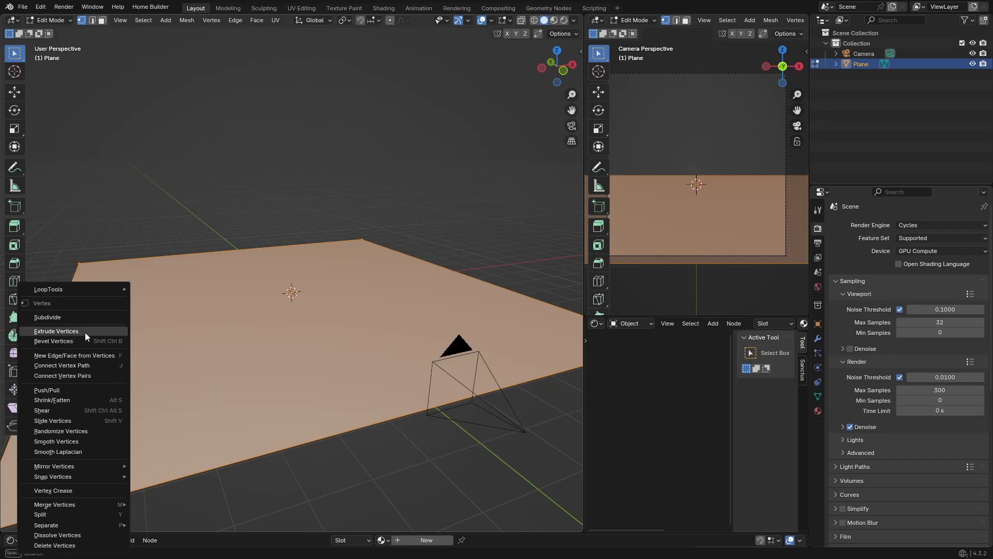
{"action": "left_click", "coordinate": [77, 319]}
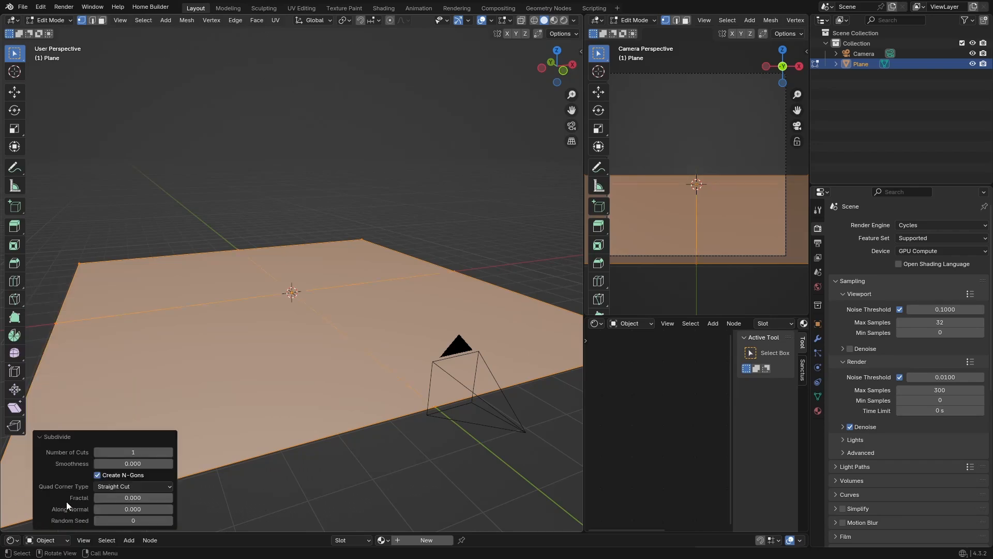
{"action": "left_click", "coordinate": [131, 451]}
{"action": "key", "text": "BackSpace"}
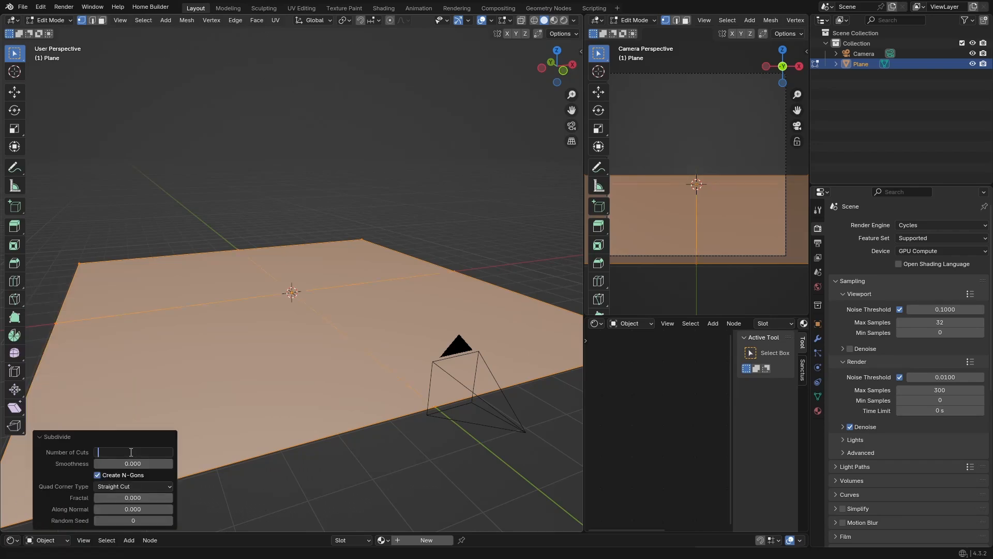
{"action": "type", "text": "50"}
{"action": "key", "text": "Return"}
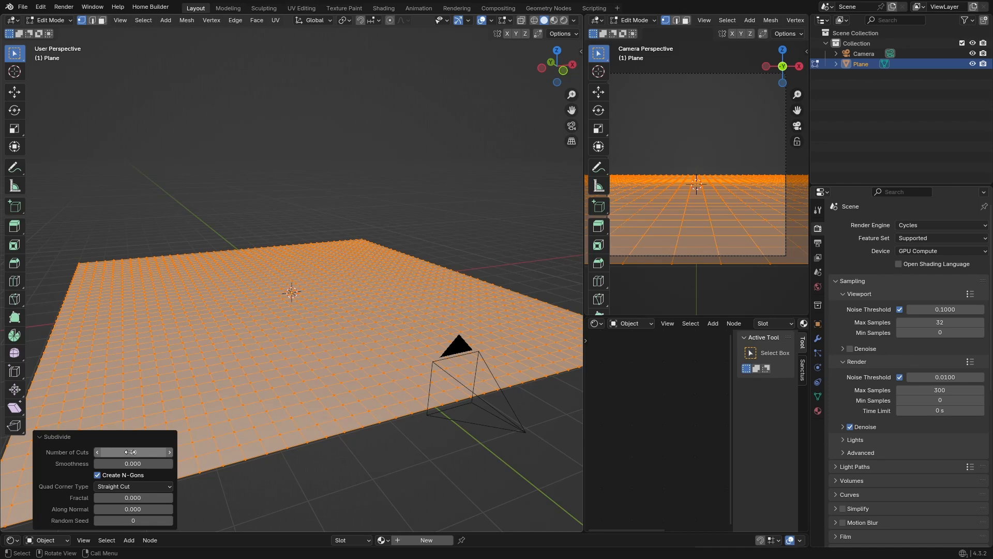
{"action": "key", "text": "Tab"}
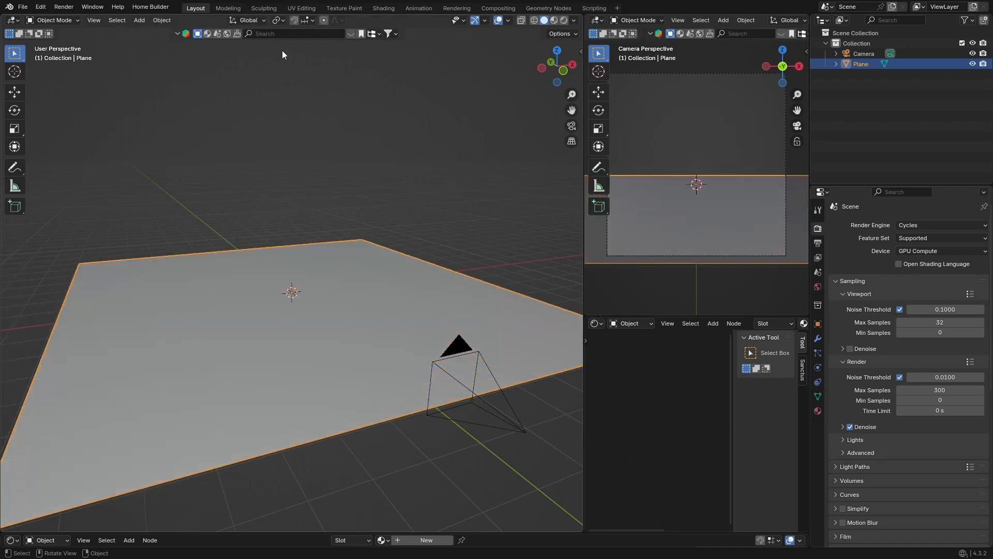
Step: Show the viewport in rendered shading, toggle its environment lighting option and deselect the ground plane
{"action": "left_click", "coordinate": [564, 20]}
{"action": "mouse_move", "coordinate": [295, 216]}
{"action": "middle_mouse_down"}
{"action": "mouse_move", "coordinate": [291, 315]}
{"action": "mouse_move", "coordinate": [266, 312]}
{"action": "mouse_move", "coordinate": [274, 313]}
{"action": "middle_mouse_up"}
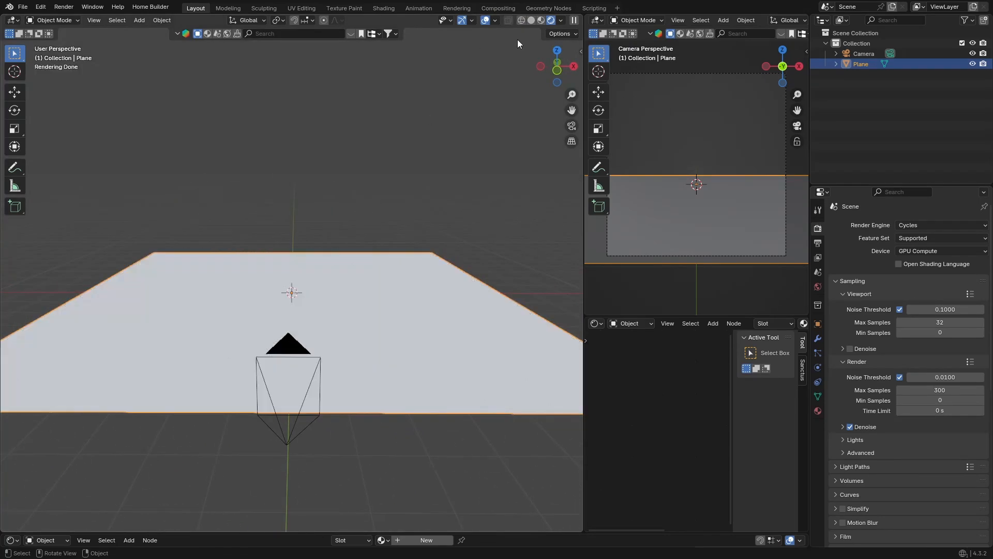
{"action": "left_click", "coordinate": [562, 20]}
{"action": "left_click", "coordinate": [502, 119]}
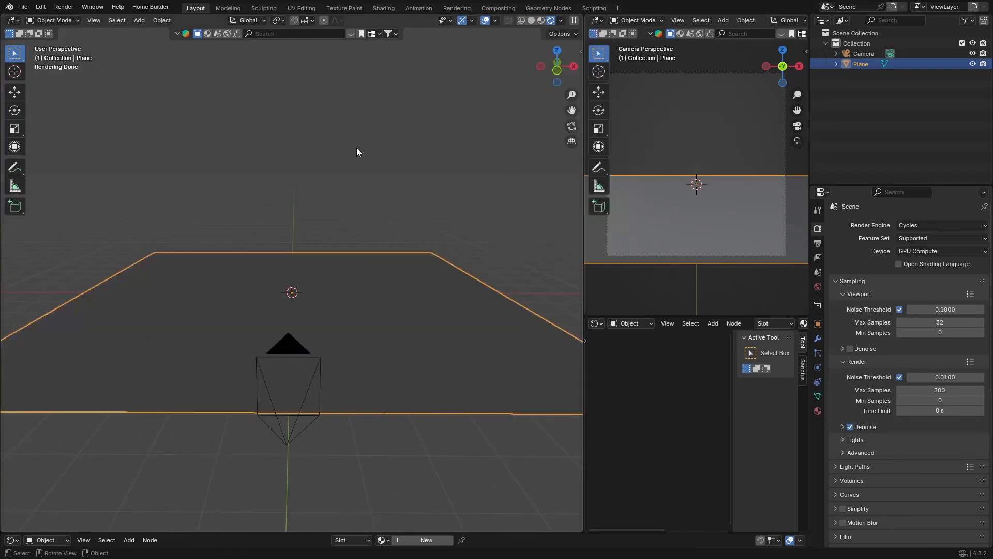
{"action": "left_click", "coordinate": [353, 148]}
{"action": "middle_click_drag", "start_coordinate": [197, 239], "coordinate": [200, 239]}
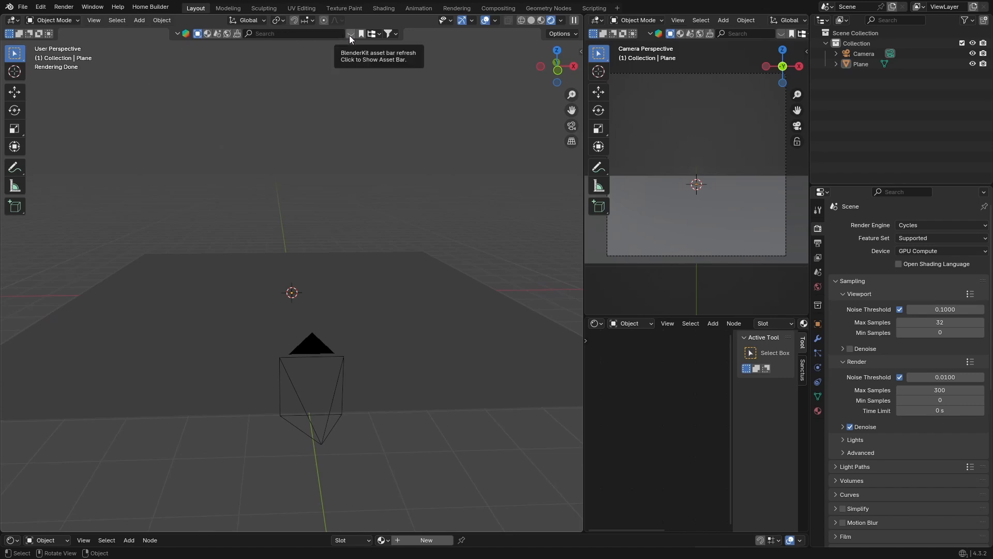
Step: Search the BlenderKit material library for "concrete"
{"action": "left_click", "coordinate": [206, 35]}
{"action": "left_click", "coordinate": [259, 33]}
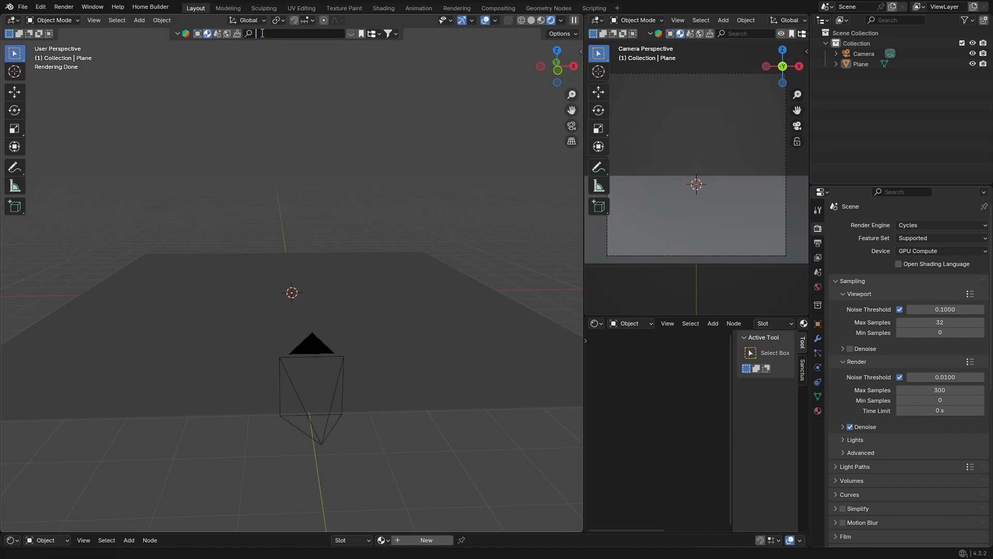
{"action": "type", "text": "concrete"}
{"action": "key", "text": "Return"}
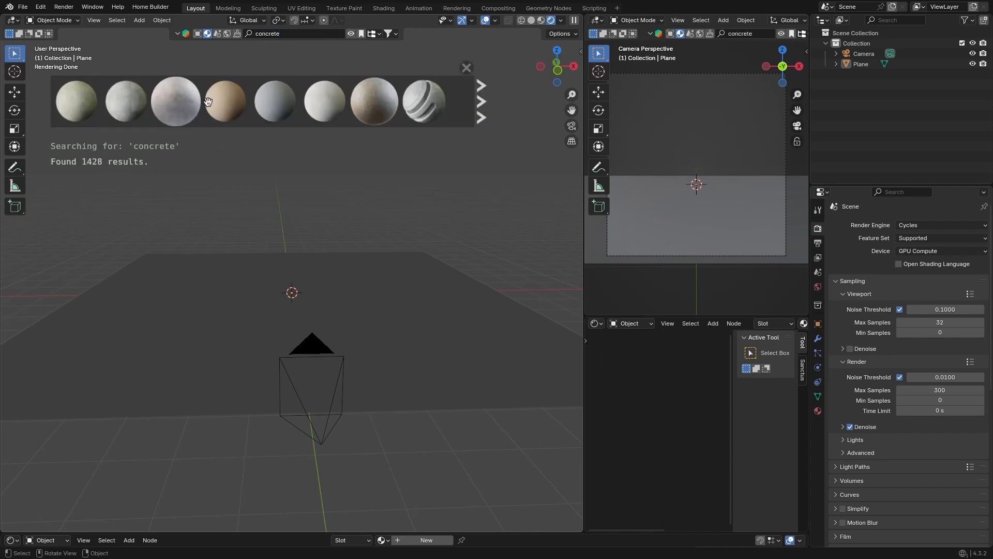
Step: Try the mottled blue-grey Concrete material on the ground plane and examine how it looks in the rendered view
{"action": "mouse_move", "coordinate": [64, 114]}
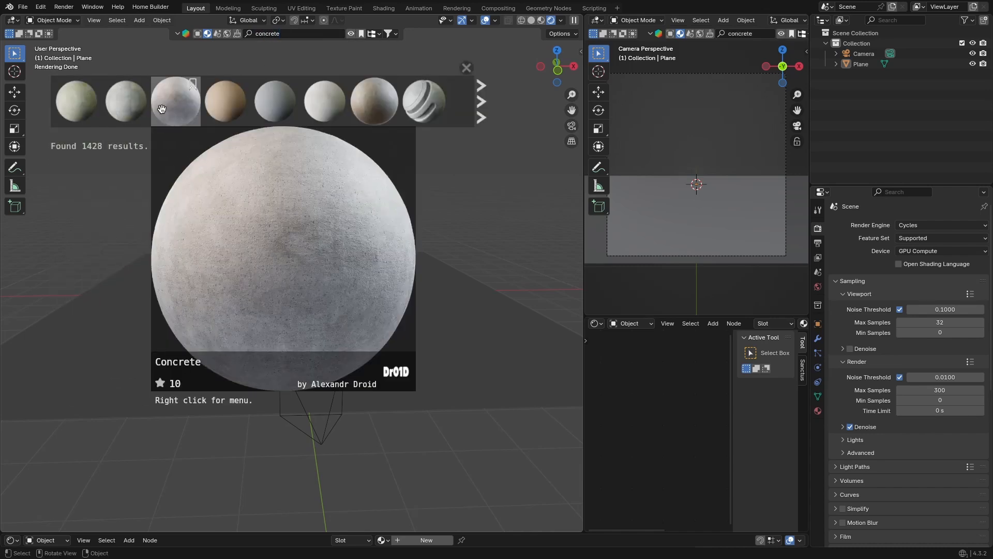
{"action": "mouse_move", "coordinate": [285, 101]}
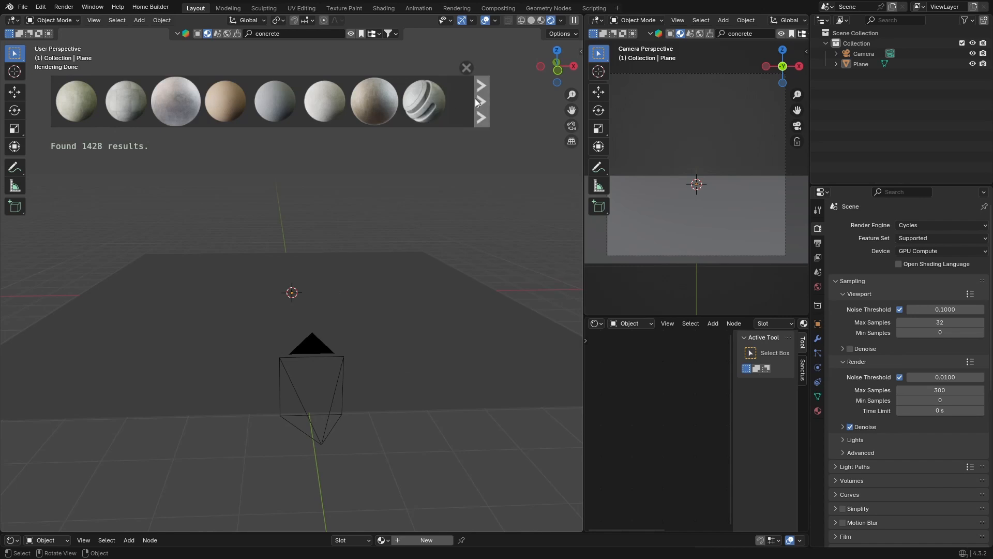
{"action": "left_click", "coordinate": [481, 101]}
{"action": "mouse_move", "coordinate": [388, 107]}
{"action": "left_click_drag", "start_coordinate": [388, 107], "coordinate": [347, 302]}
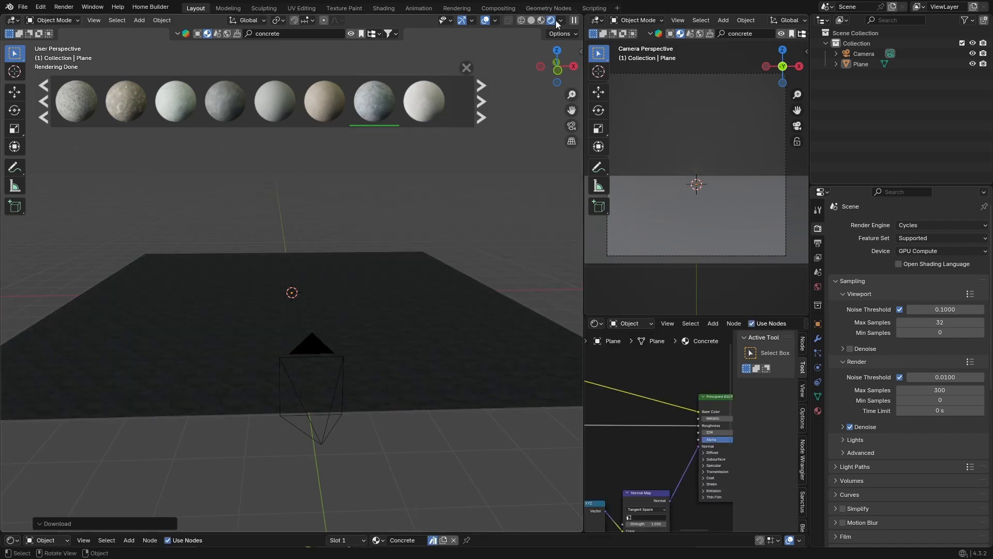
{"action": "middle_click_drag", "start_coordinate": [341, 310], "coordinate": [393, 331]}
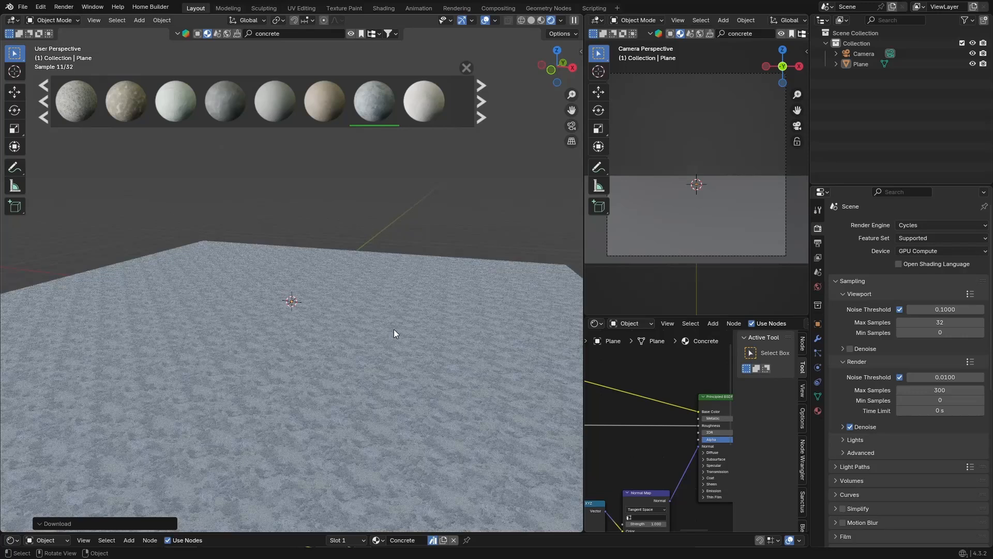
{"action": "scroll", "coordinate": [393, 329], "scroll_direction": "down", "scroll_amount": 4}
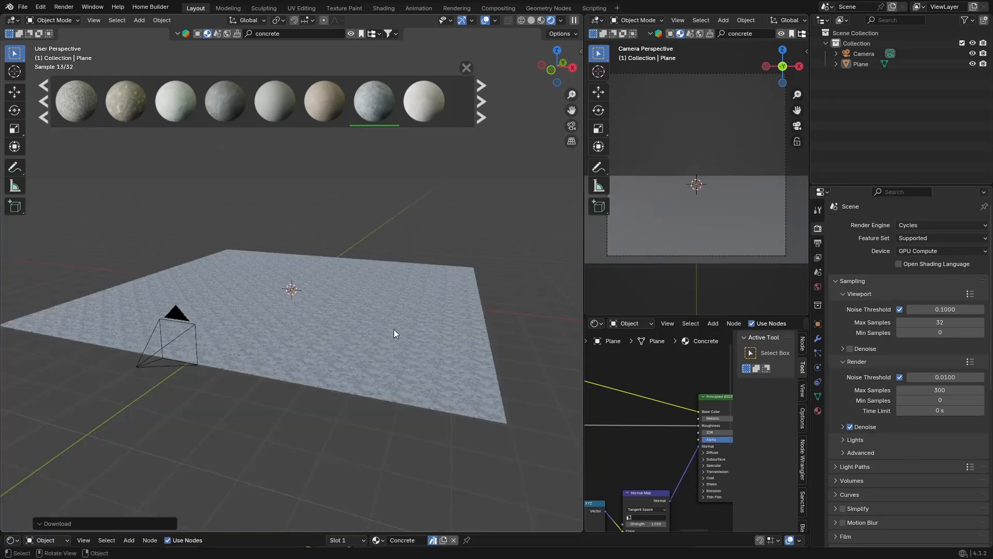
Step: Apply the "Concrete used" material by SubVis Creative to the ground plane in place of the blue-grey concrete
{"action": "mouse_move", "coordinate": [420, 109]}
{"action": "left_click", "coordinate": [481, 106]}
{"action": "mouse_move", "coordinate": [318, 111]}
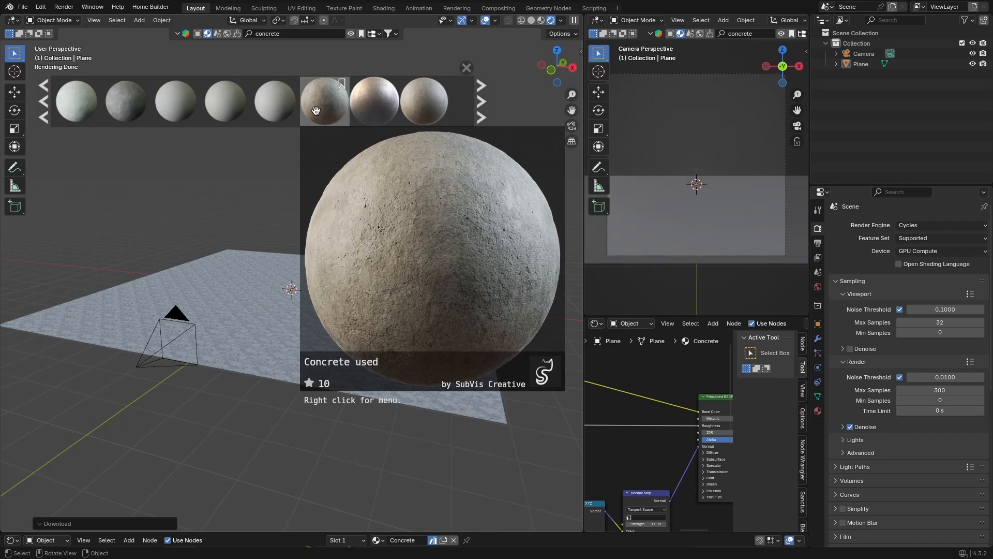
{"action": "mouse_move", "coordinate": [114, 111]}
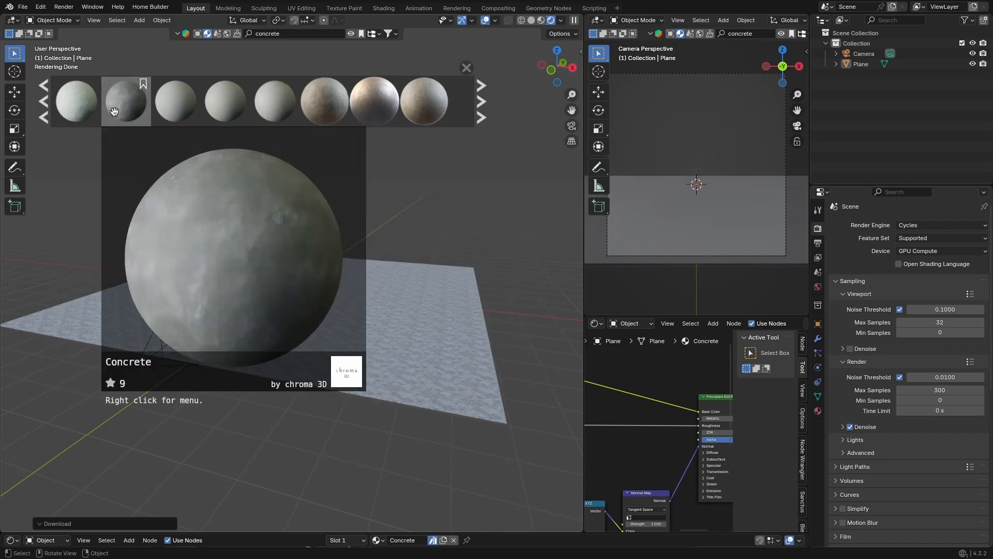
{"action": "left_click_drag", "start_coordinate": [318, 108], "coordinate": [315, 311]}
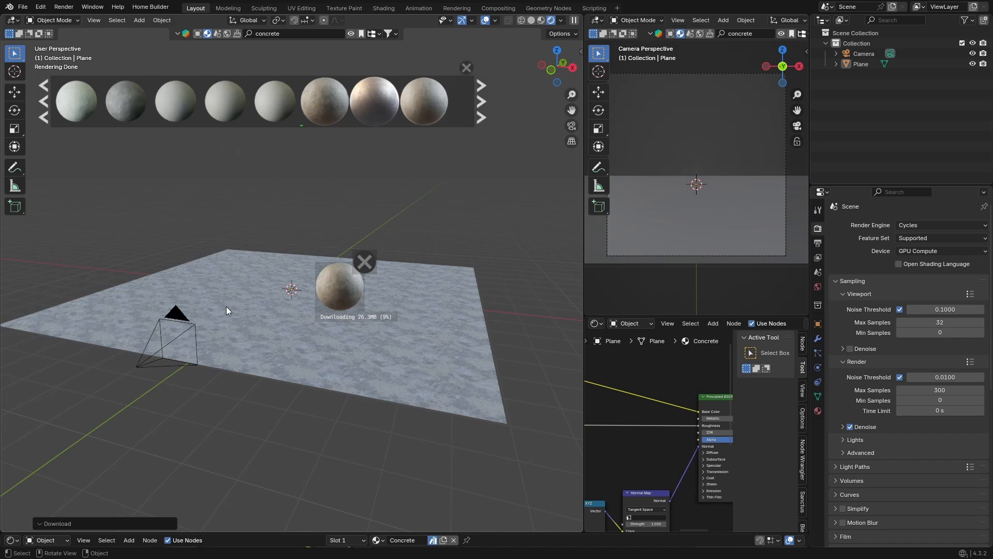
{"action": "left_click", "coordinate": [489, 102]}
{"action": "mouse_move", "coordinate": [223, 109]}
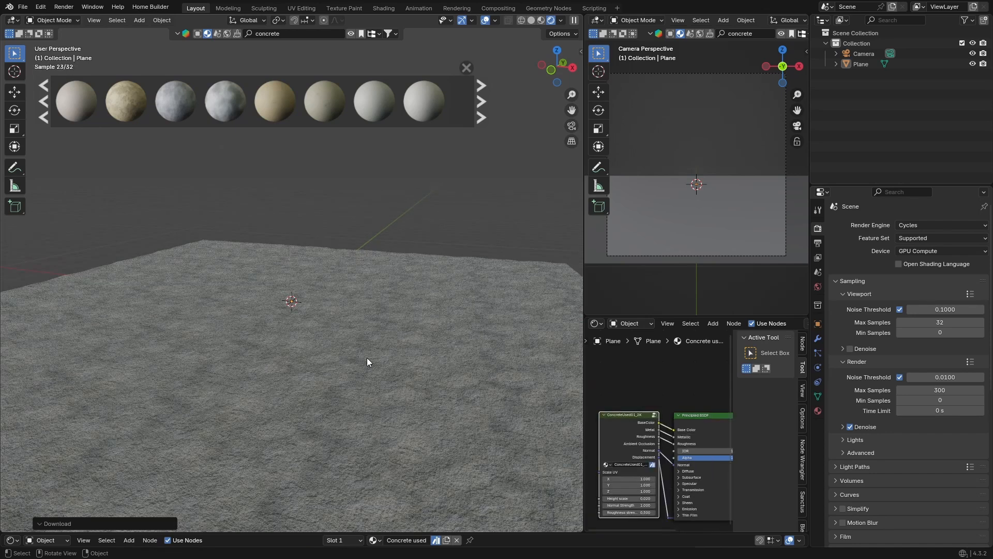
{"action": "scroll", "coordinate": [368, 358], "scroll_direction": "down", "scroll_amount": 5}
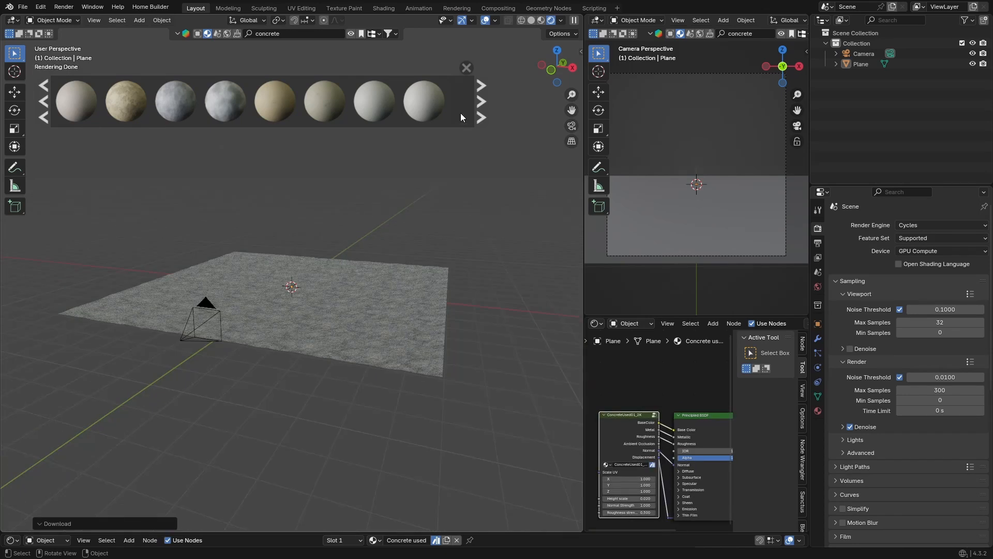
Step: Close the material search results and set the viewport back to solid shading
{"action": "mouse_move", "coordinate": [227, 111]}
{"action": "mouse_move", "coordinate": [165, 107]}
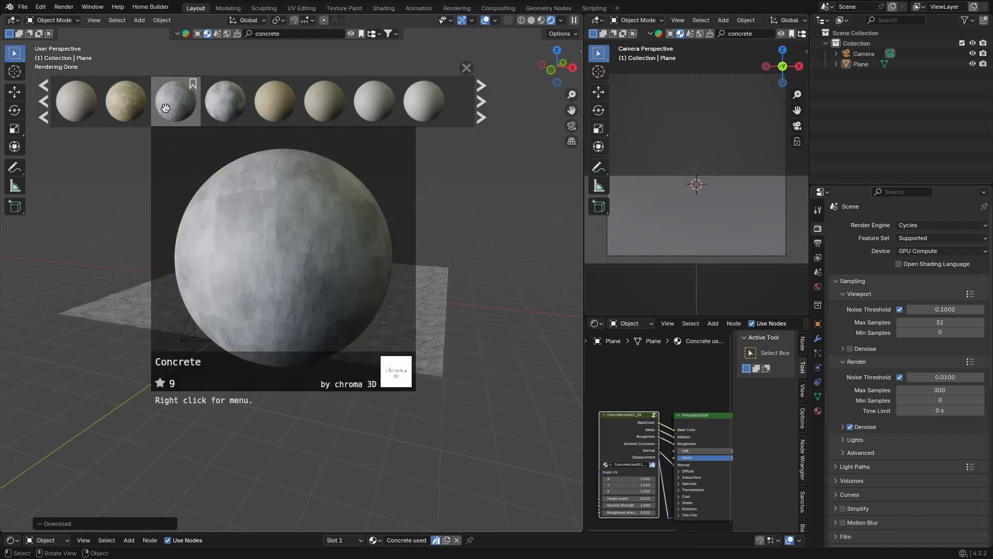
{"action": "left_click", "coordinate": [467, 68]}
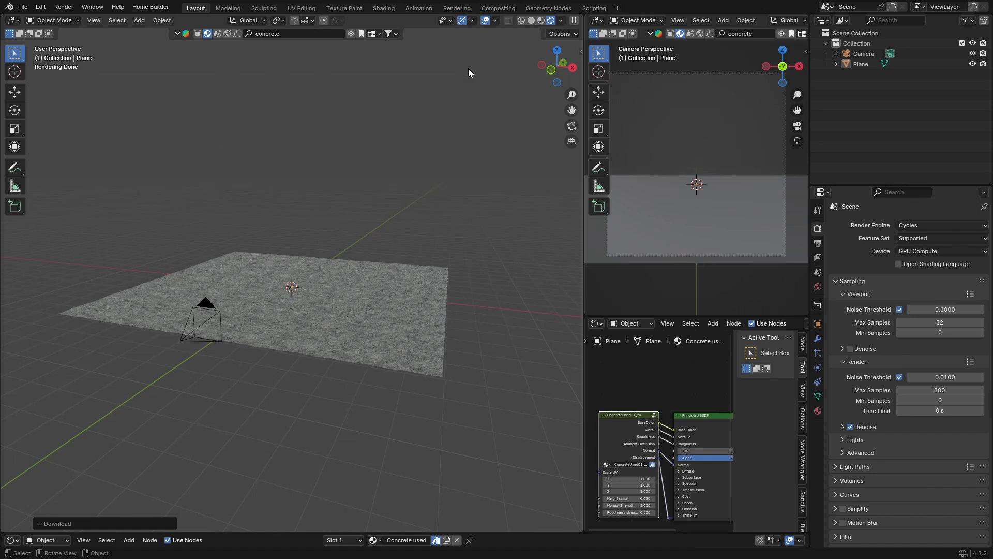
{"action": "mouse_move", "coordinate": [220, 201]}
{"action": "middle_mouse_down"}
{"action": "mouse_move", "coordinate": [297, 262]}
{"action": "mouse_move", "coordinate": [388, 142]}
{"action": "middle_mouse_up"}
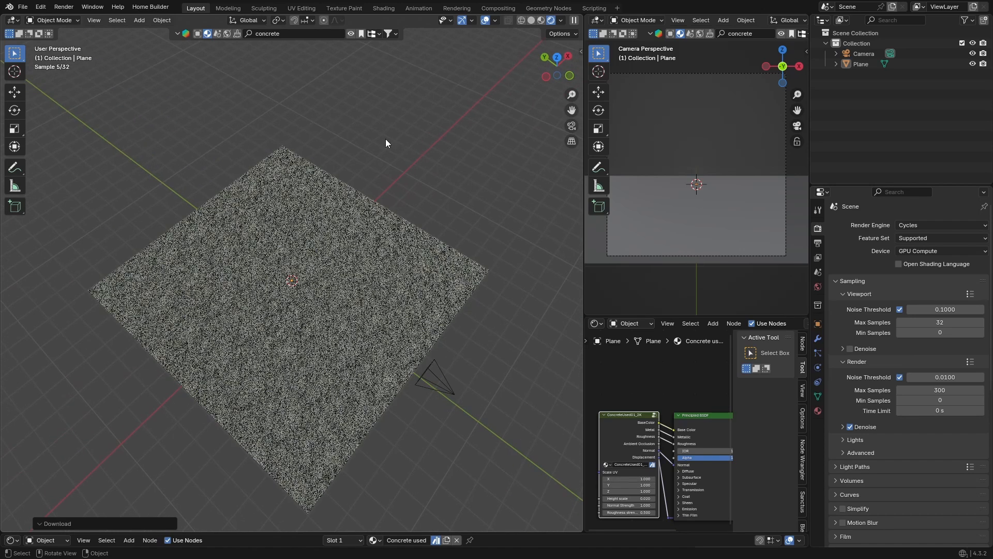
{"action": "left_click", "coordinate": [533, 21]}
{"action": "middle_click_drag", "start_coordinate": [445, 109], "coordinate": [356, 149]}
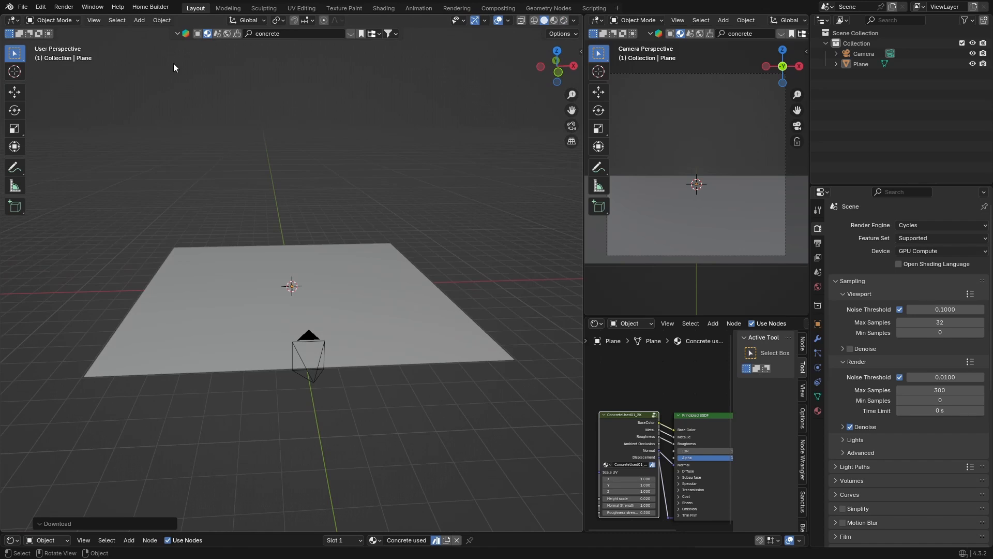
Step: Import the glTF model from the recently used the_doctortorturer folder into the scene
{"action": "left_click", "coordinate": [23, 7]}
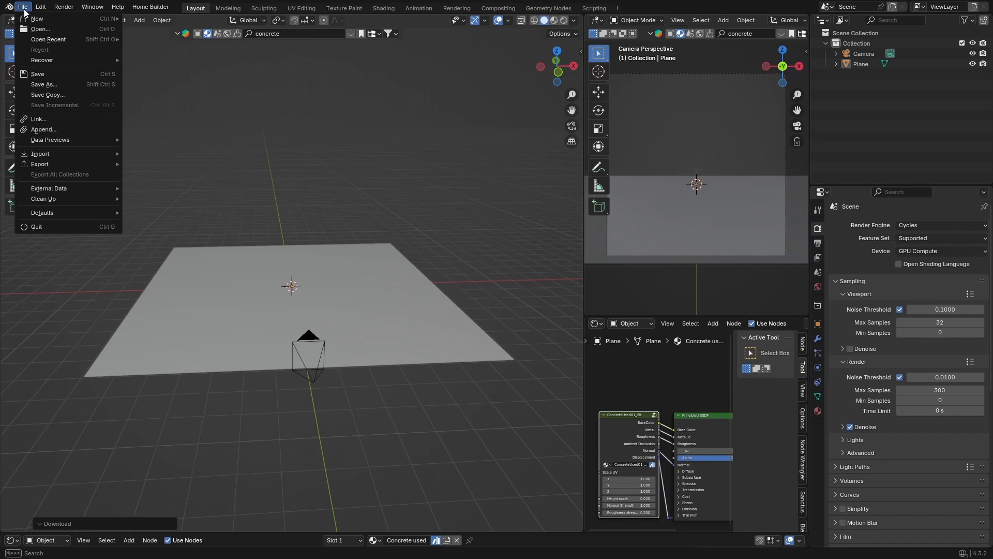
{"action": "mouse_move", "coordinate": [40, 155]}
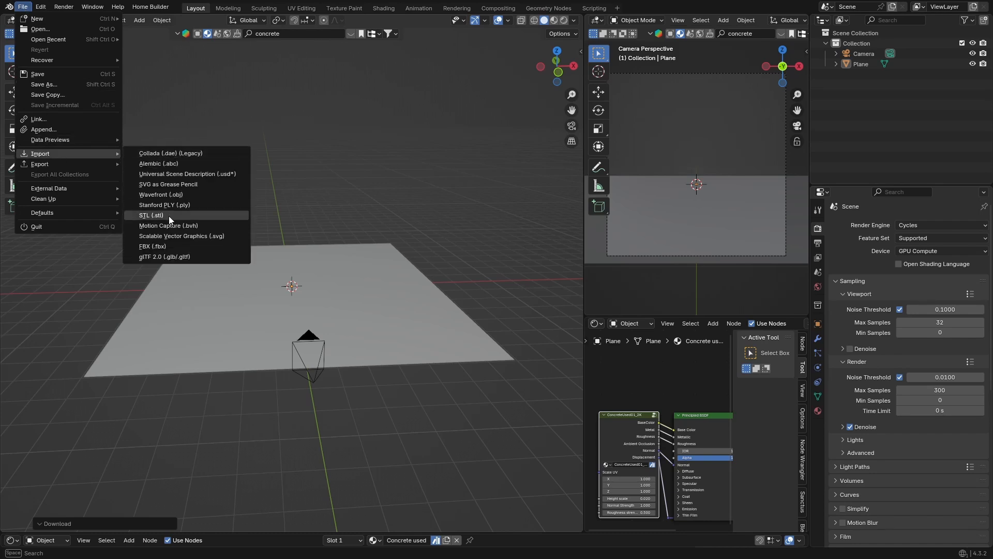
{"action": "left_click", "coordinate": [179, 255]}
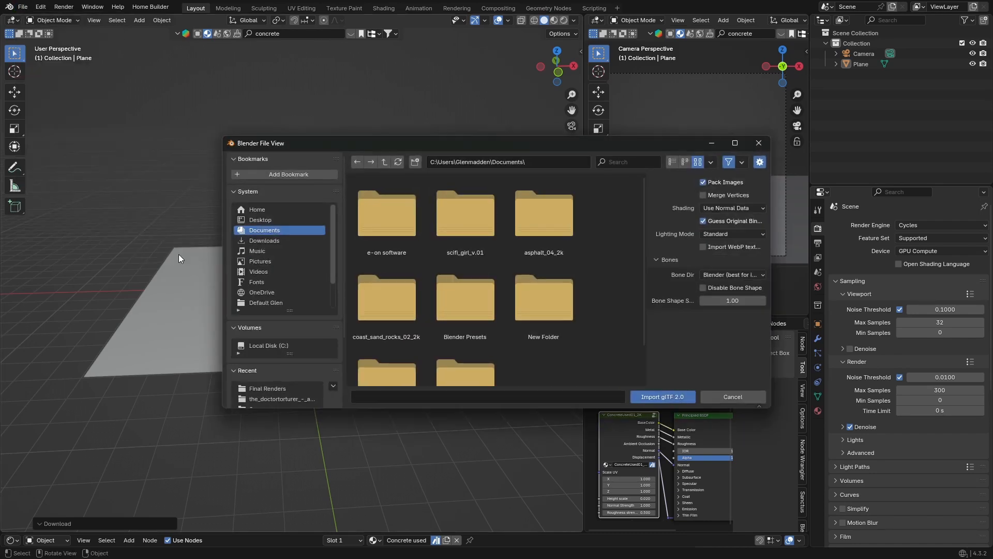
{"action": "left_click", "coordinate": [268, 398]}
{"action": "double_click", "coordinate": [461, 220]}
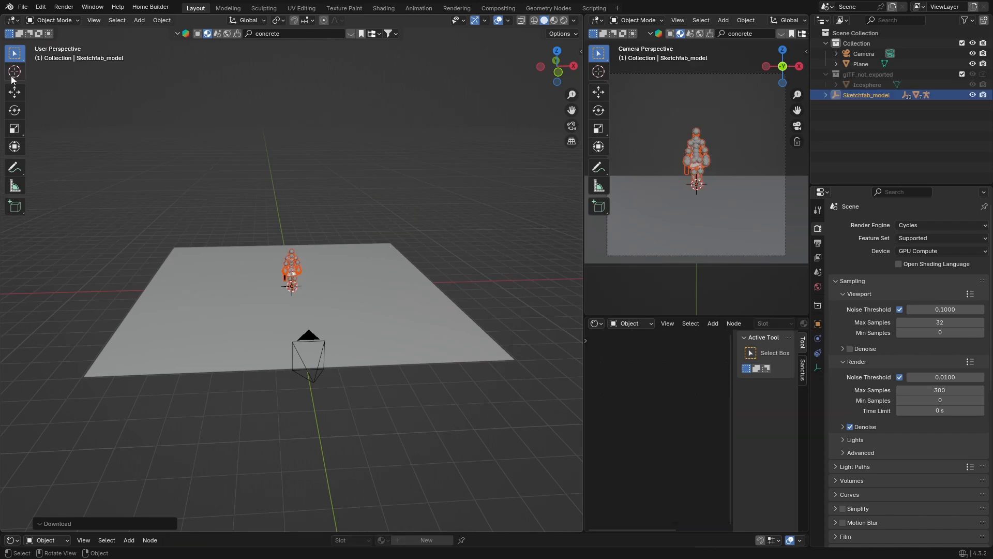
Step: Rotate the imported model about -258° around the global Z axis and deselect it
{"action": "left_click", "coordinate": [14, 110]}
{"action": "left_click_drag", "start_coordinate": [268, 300], "coordinate": [298, 291]}
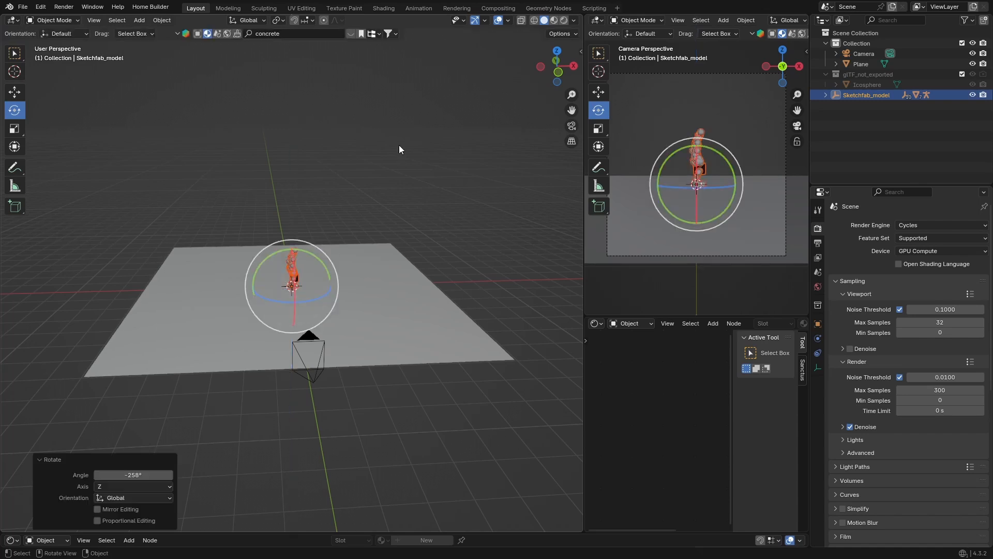
{"action": "left_click", "coordinate": [399, 145]}
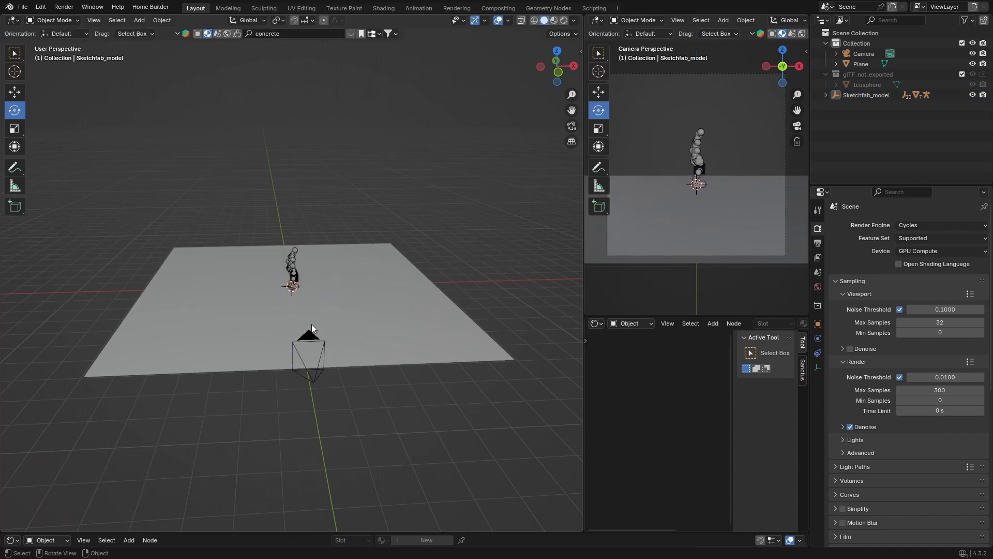
Step: Add a new mesh plane at the scene's centre and rotate it 90° about X to stand upright
{"action": "middle_click_drag", "start_coordinate": [370, 271], "coordinate": [285, 269]}
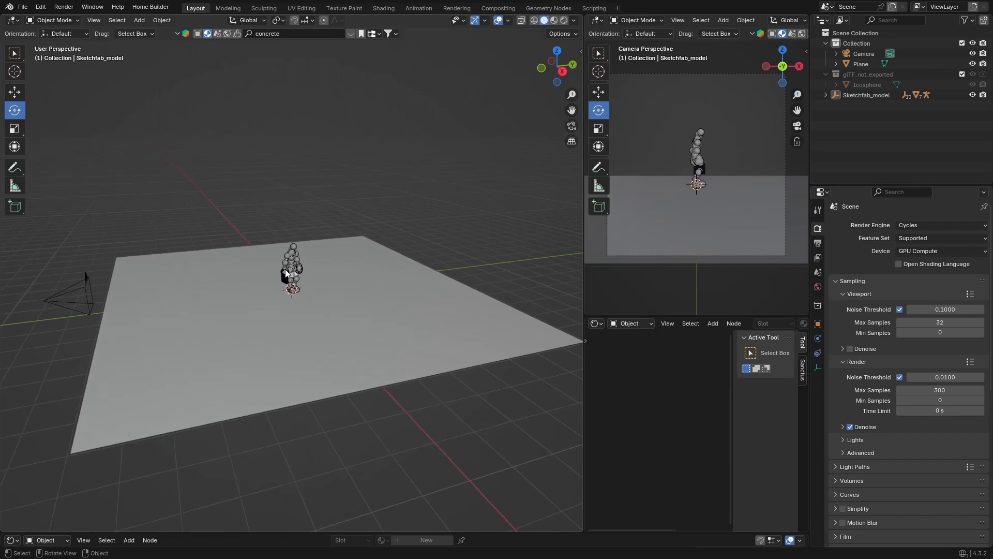
{"action": "key", "text": "shift+a"}
{"action": "mouse_move", "coordinate": [317, 266]}
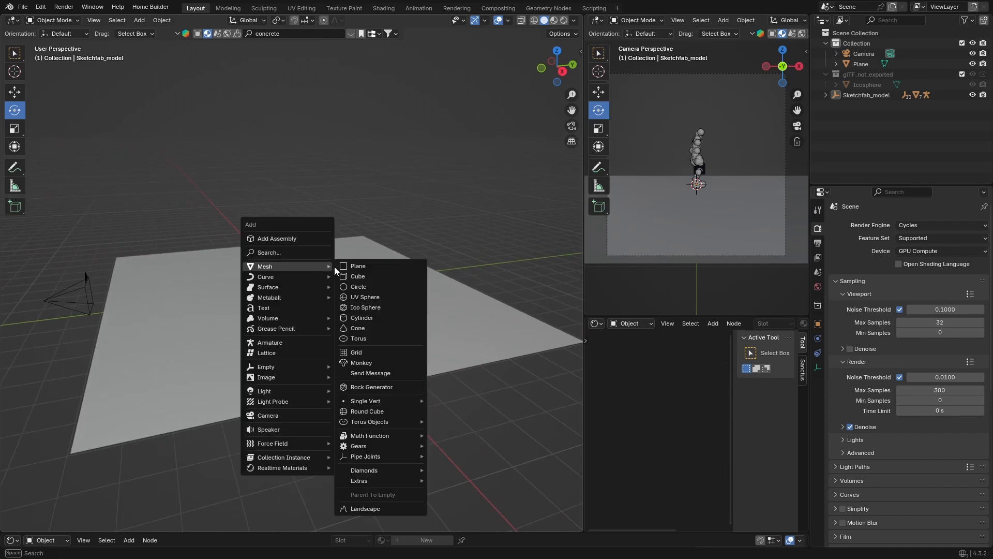
{"action": "left_click", "coordinate": [360, 266]}
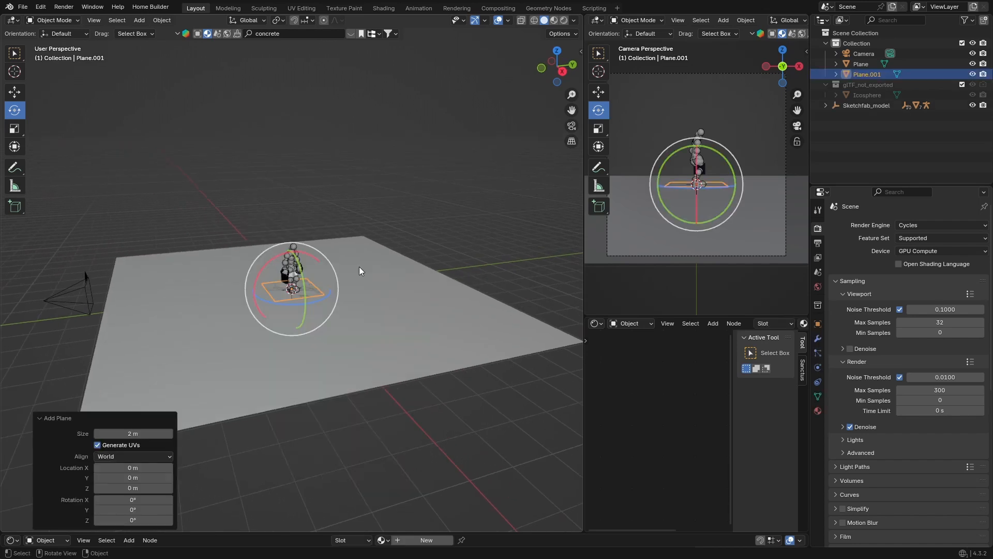
{"action": "type", "text": "rx90"}
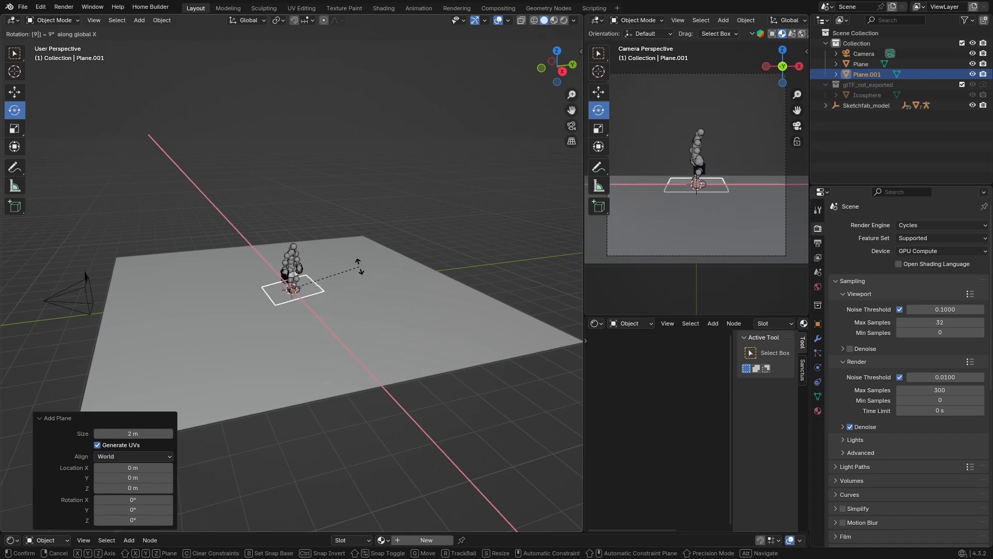
{"action": "key", "text": "Return"}
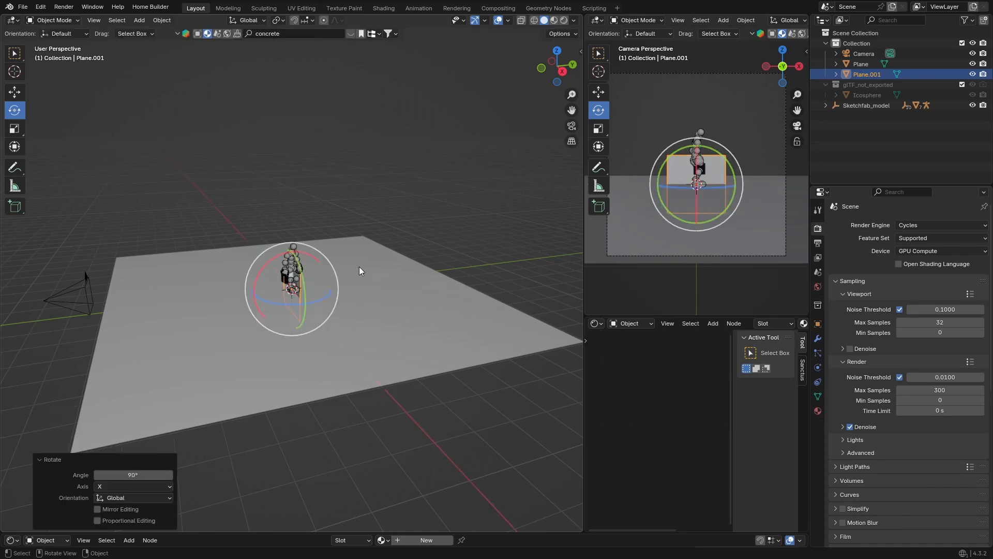
Step: Move the upright plane about 6.8 m along Y to the ground's back edge and scale it up about 7.8 times as a wall
{"action": "left_click", "coordinate": [558, 52]}
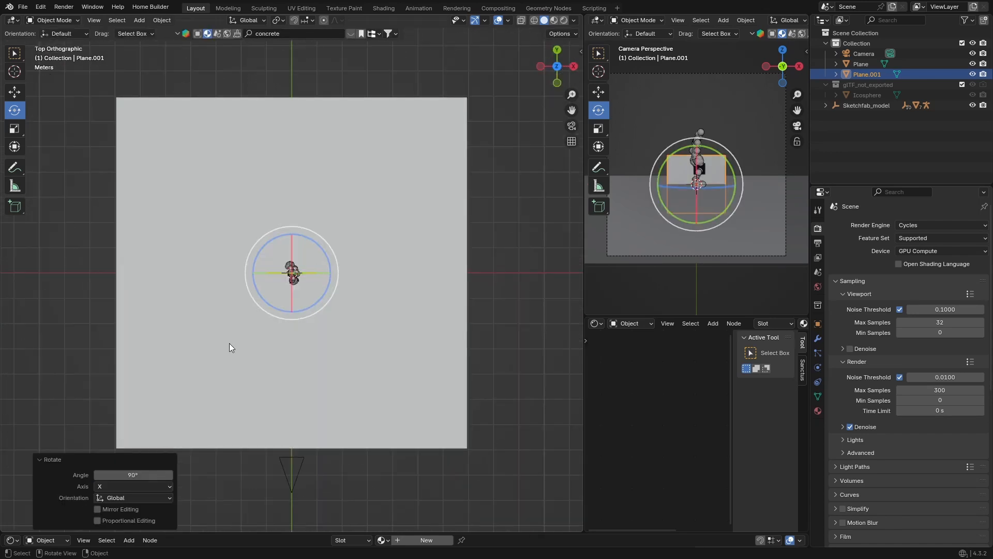
{"action": "key", "text": "g"}
{"action": "key", "text": "y"}
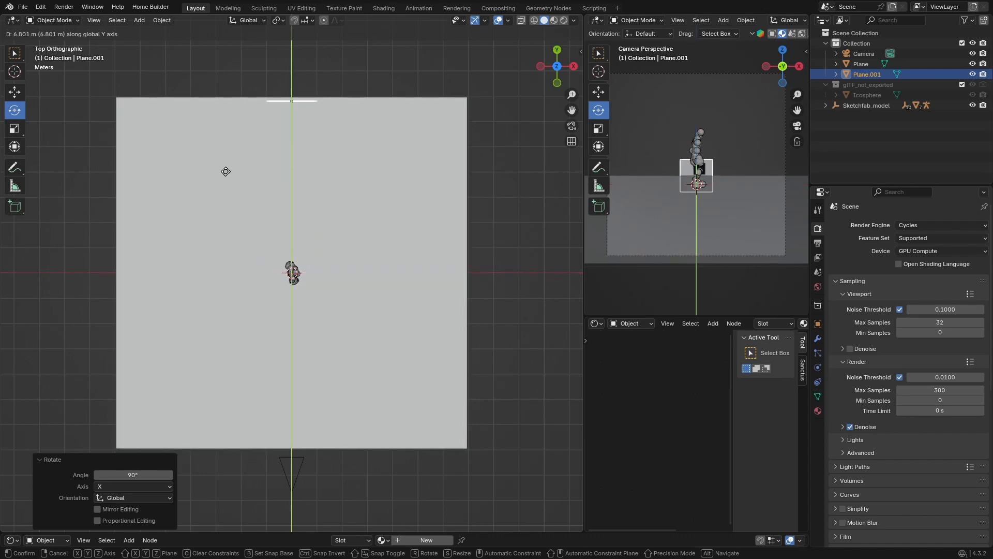
{"action": "left_click", "coordinate": [226, 171]}
{"action": "middle_click_drag", "start_coordinate": [195, 285], "coordinate": [188, 206]}
{"action": "key", "text": "s"}
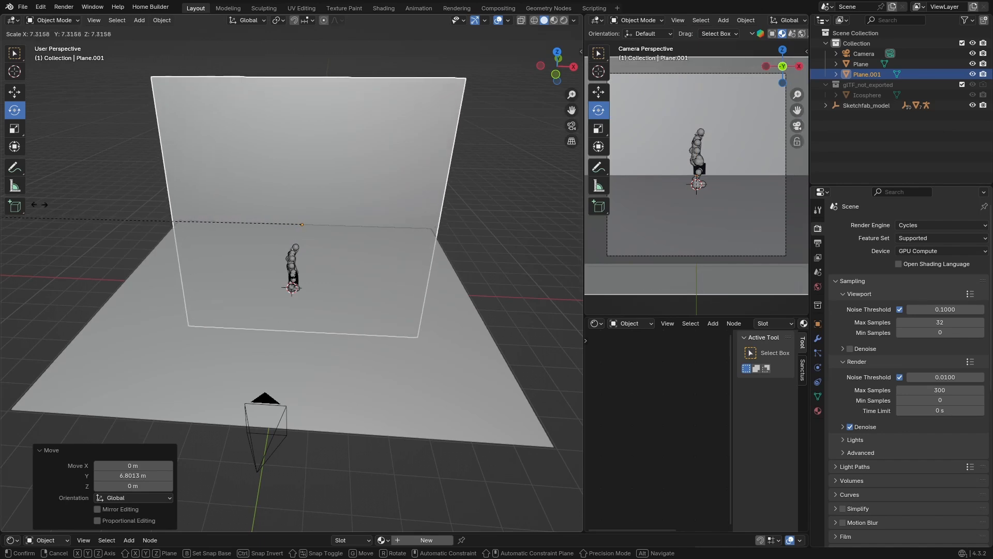
{"action": "left_click", "coordinate": [751, 218]}
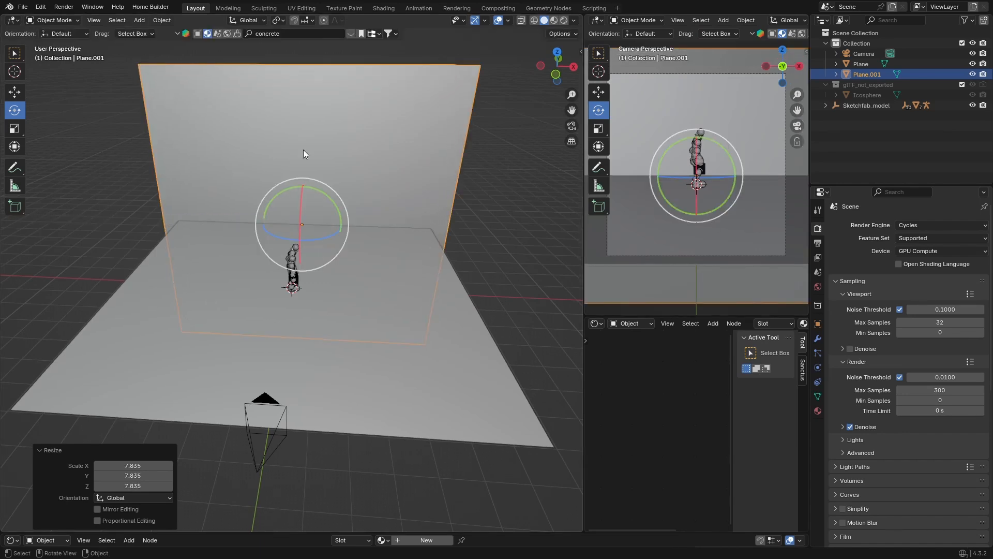
Step: Subdivide the back wall plane with 10 cuts
{"action": "key", "text": "Tab"}
{"action": "right_click", "coordinate": [252, 154]}
{"action": "left_click", "coordinate": [252, 160]}
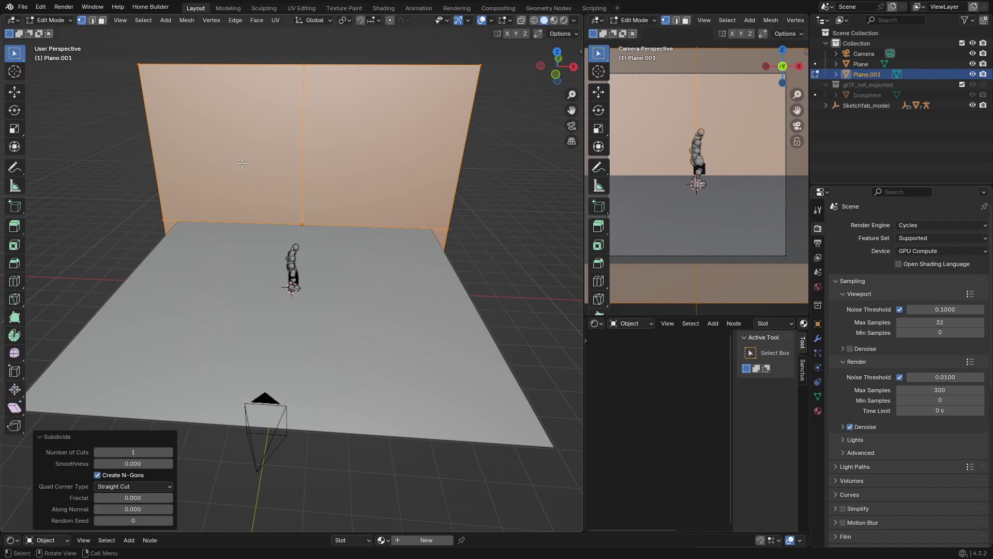
{"action": "left_click", "coordinate": [169, 453]}
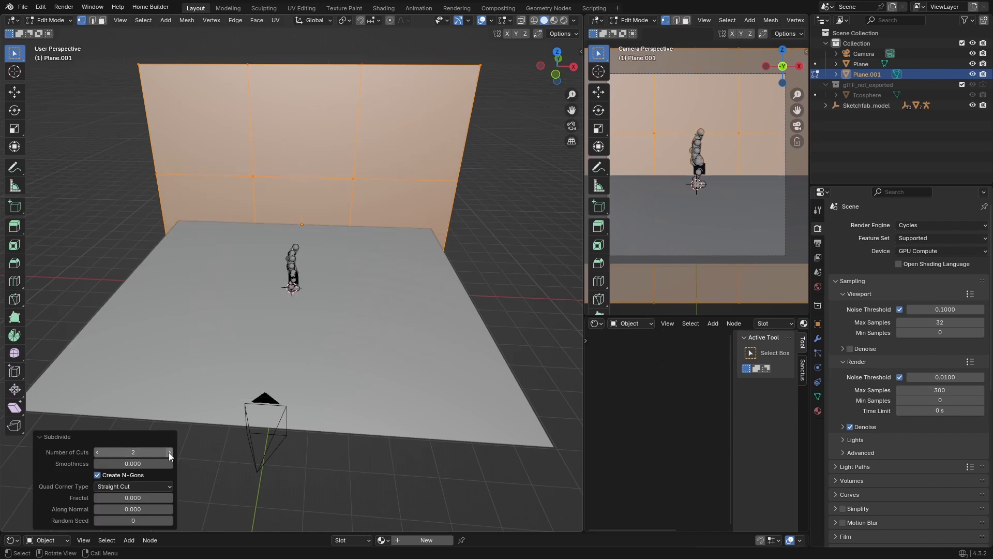
{"action": "left_click", "coordinate": [169, 452]}
{"action": "left_click", "coordinate": [170, 452]}
{"action": "left_click", "coordinate": [169, 453]}
{"action": "left_click", "coordinate": [169, 452]}
{"action": "left_click", "coordinate": [169, 453]}
{"action": "left_click", "coordinate": [169, 452]}
{"action": "left_click", "coordinate": [169, 453]}
{"action": "left_click", "coordinate": [170, 453]}
{"action": "key", "text": "Tab"}
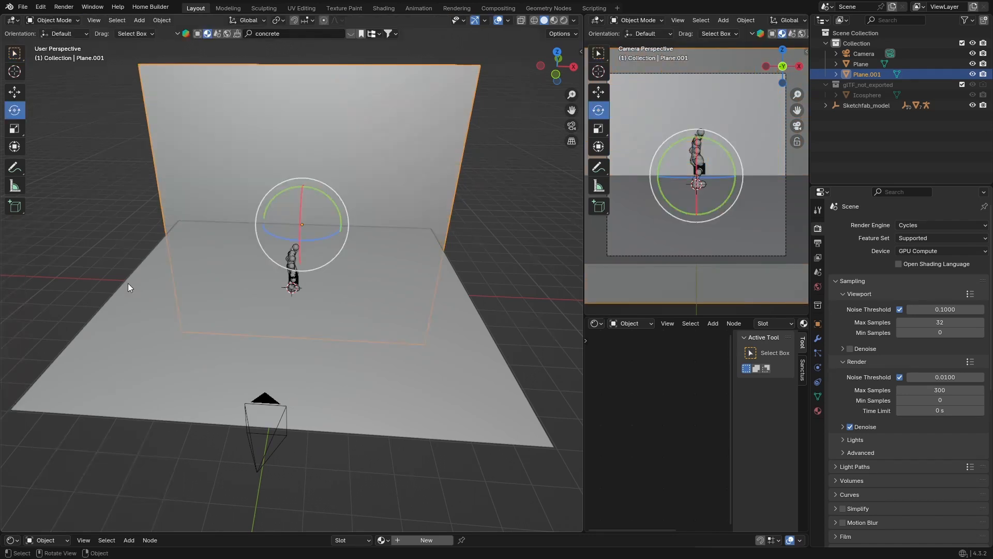
Step: Reopen the wall mesh for editing in camera view and scale its geometry slightly
{"action": "key", "text": "Tab"}
{"action": "left_click", "coordinate": [572, 125]}
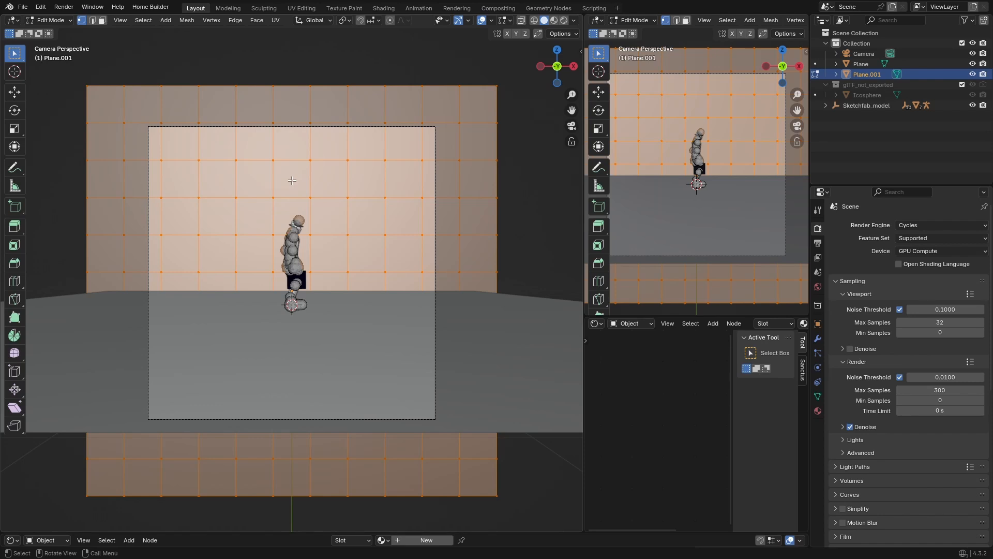
{"action": "left_click", "coordinate": [866, 105]}
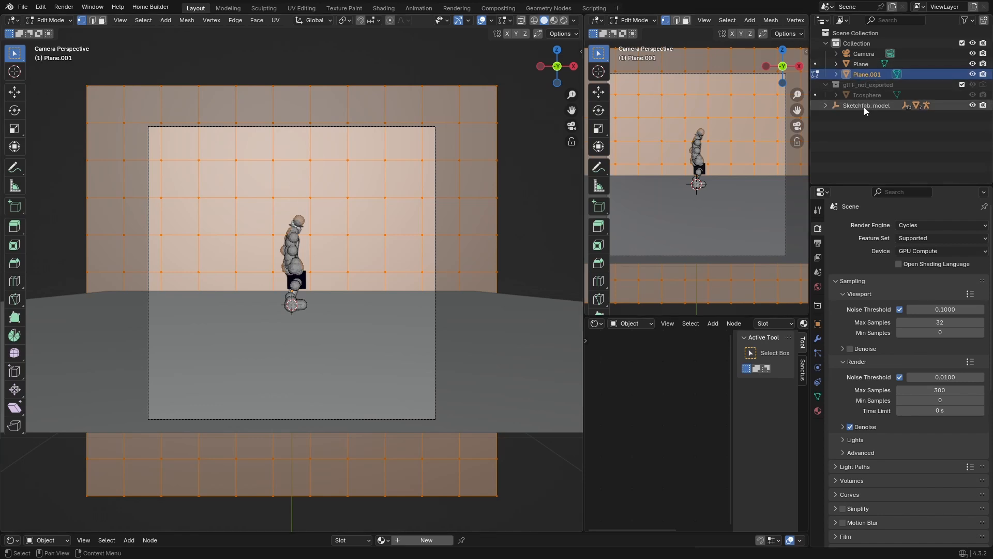
{"action": "key", "text": "s"}
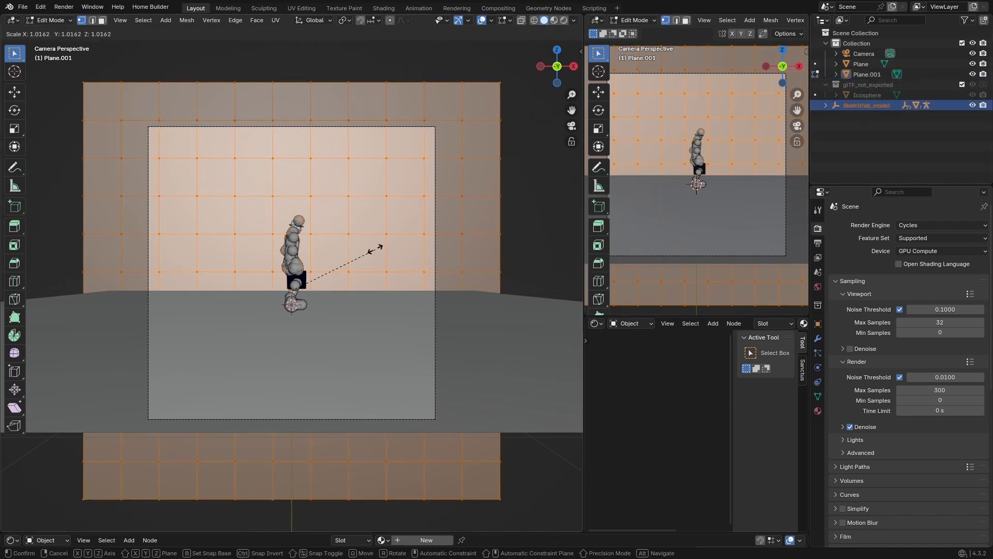
{"action": "left_click", "coordinate": [374, 252]}
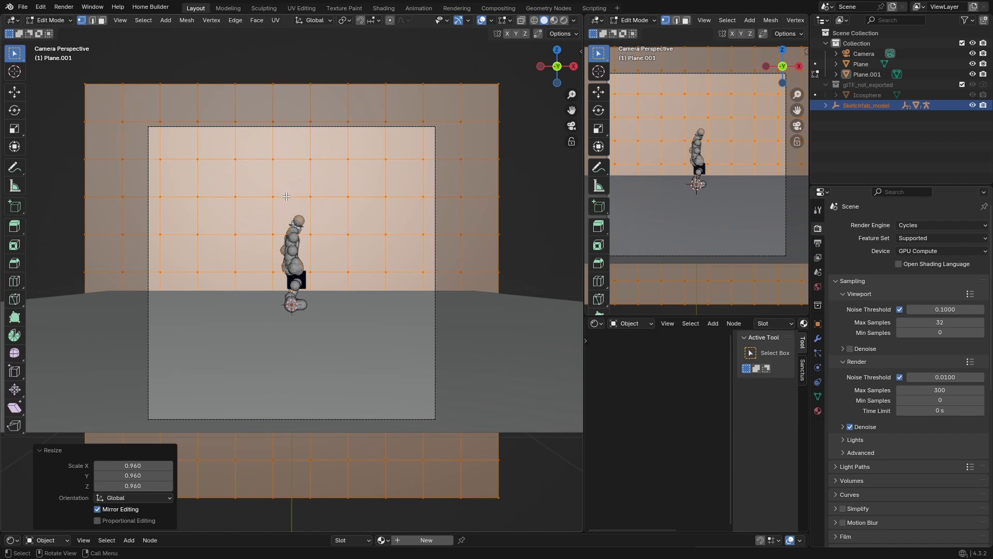
Step: Delete two adjacent wall faces just above the model's head to cut a rectangular window opening, and leave mesh editing
{"action": "left_click", "coordinate": [284, 181]}
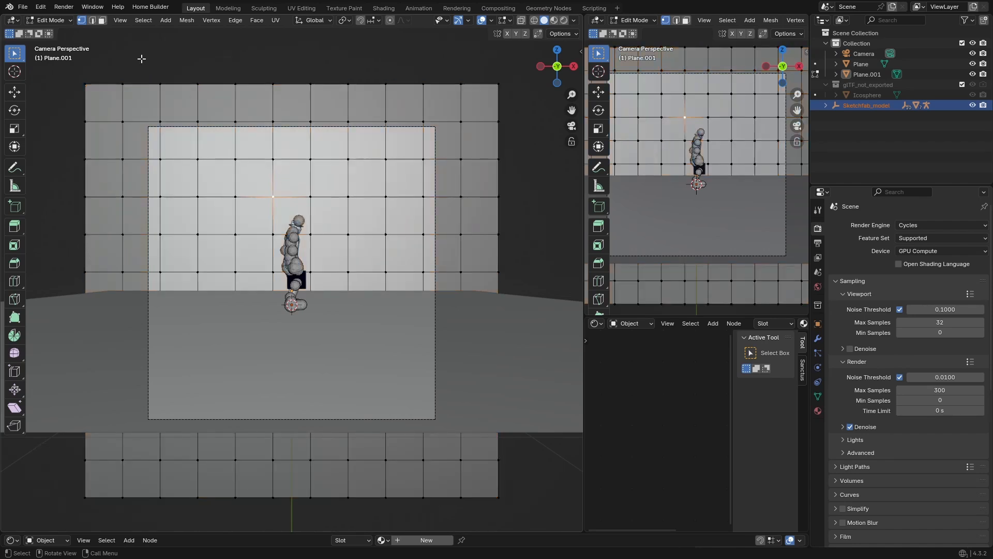
{"action": "left_click", "coordinate": [103, 21]}
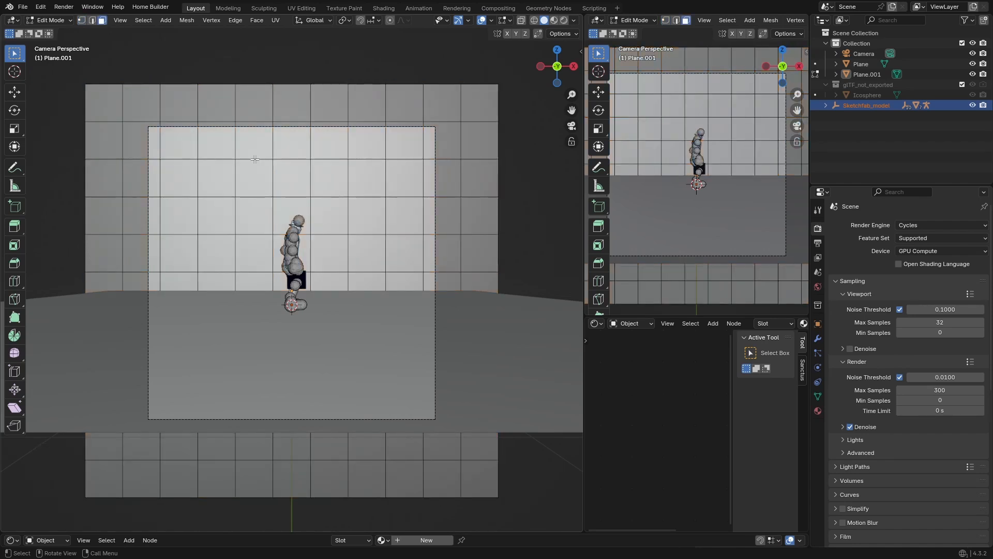
{"action": "left_click", "coordinate": [291, 179]}
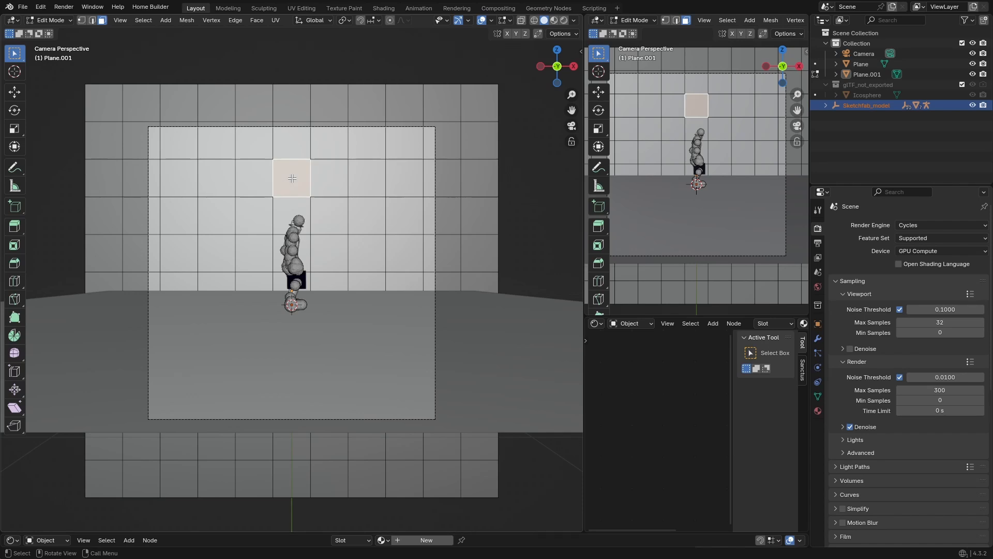
{"action": "left_click", "coordinate": [329, 178], "text": "shift"}
{"action": "key", "text": "x"}
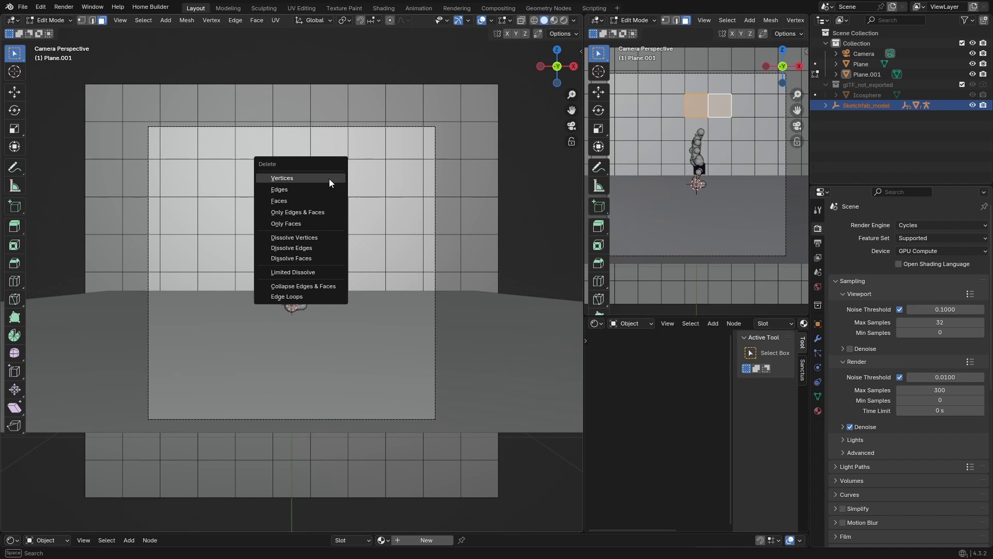
{"action": "left_click", "coordinate": [309, 200]}
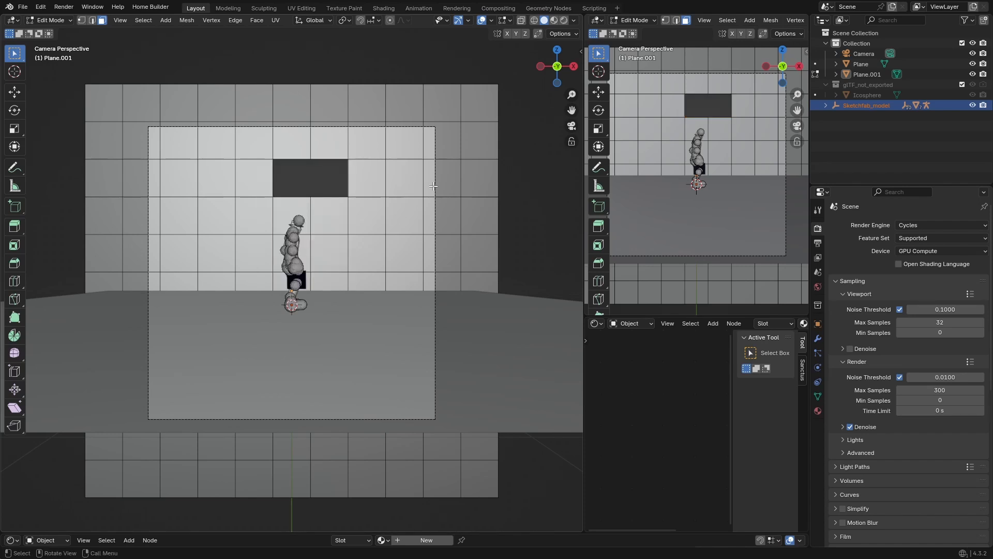
{"action": "left_click", "coordinate": [462, 168]}
{"action": "key", "text": "Tab"}
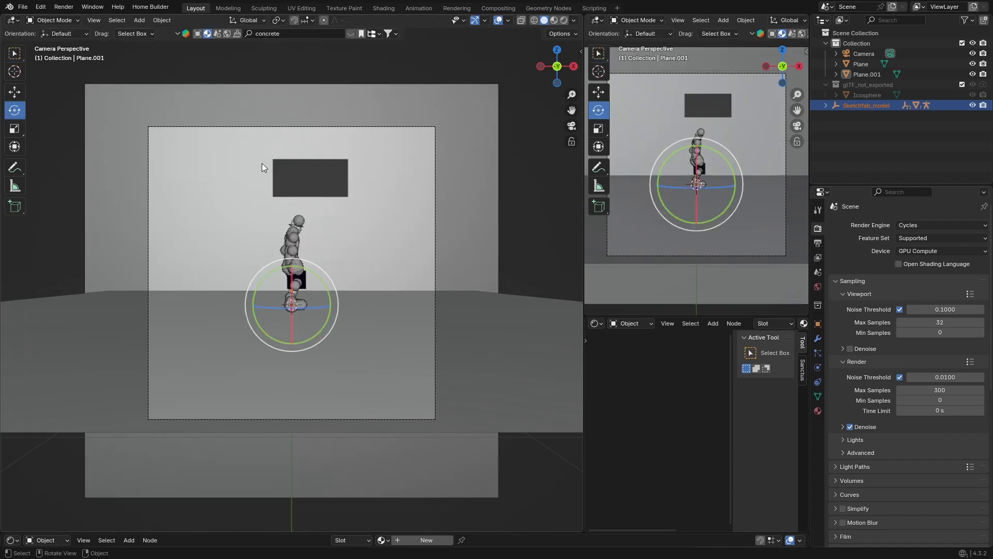
Step: Move the back wall about -0.59 m along X to centre its opening over the figure
{"action": "left_click", "coordinate": [452, 157]}
{"action": "key", "text": "g"}
{"action": "key", "text": "x"}
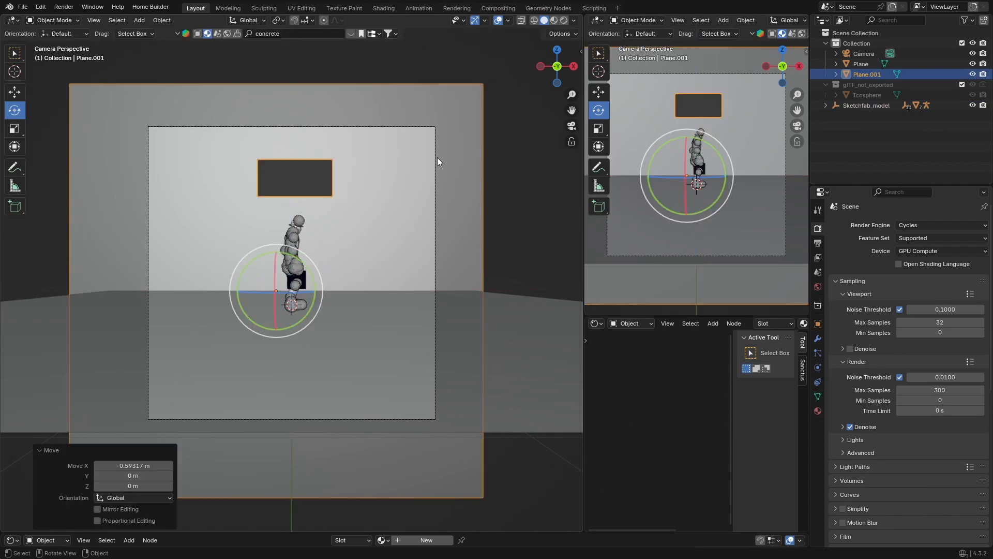
Step: Scale the imported model up to about 1.58 times its size and return to the camera view
{"action": "left_click", "coordinate": [863, 102]}
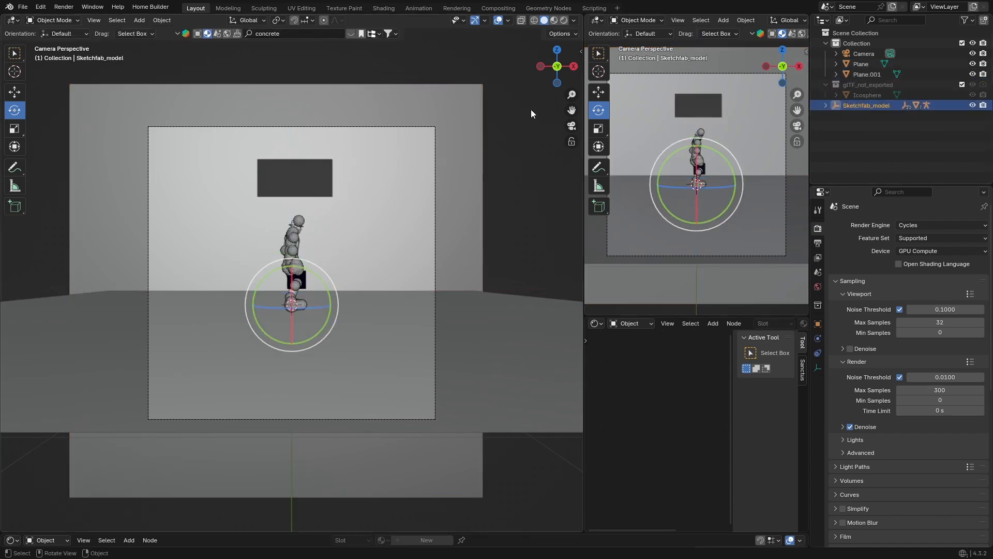
{"action": "key", "text": "s"}
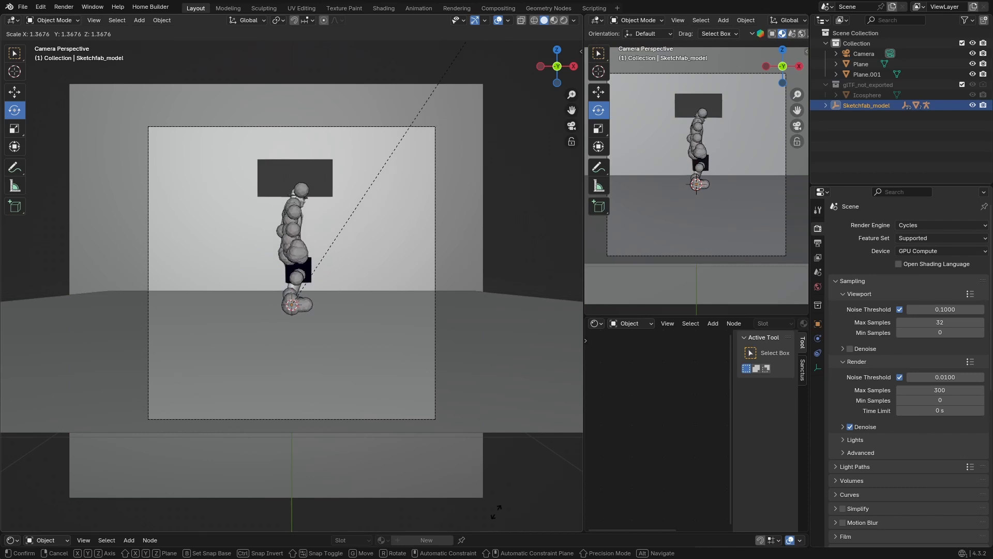
{"action": "left_click", "coordinate": [502, 449]}
{"action": "middle_click_drag", "start_coordinate": [318, 347], "coordinate": [317, 373]}
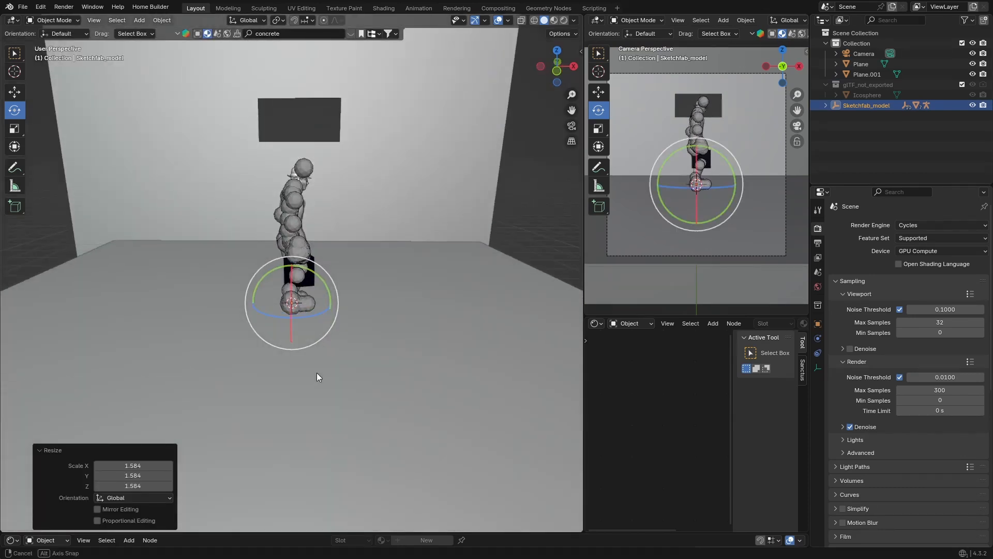
{"action": "left_click", "coordinate": [572, 125]}
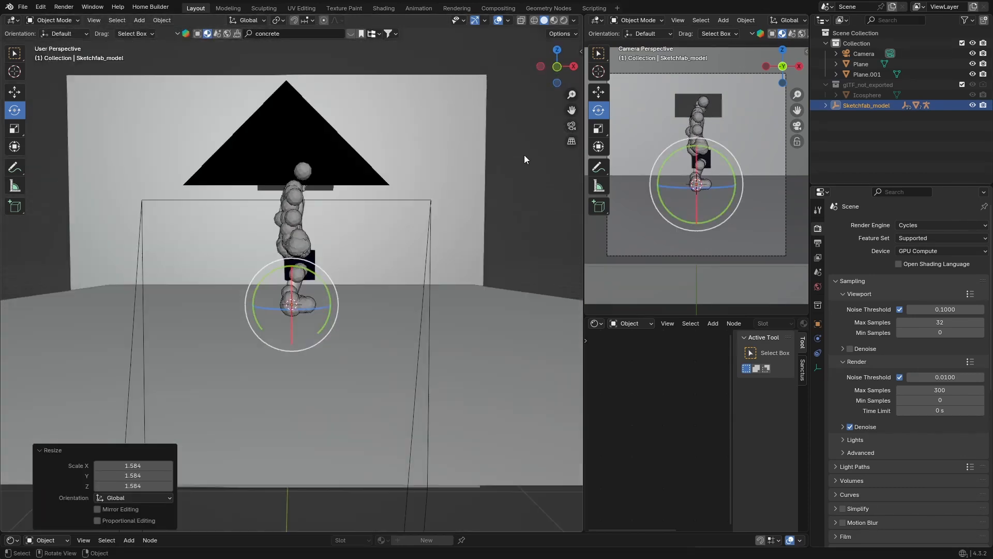
Step: Set the render output's horizontal resolution to 1920 px
{"action": "left_click", "coordinate": [818, 257]}
{"action": "left_click", "coordinate": [817, 242]}
{"action": "left_click", "coordinate": [926, 238]}
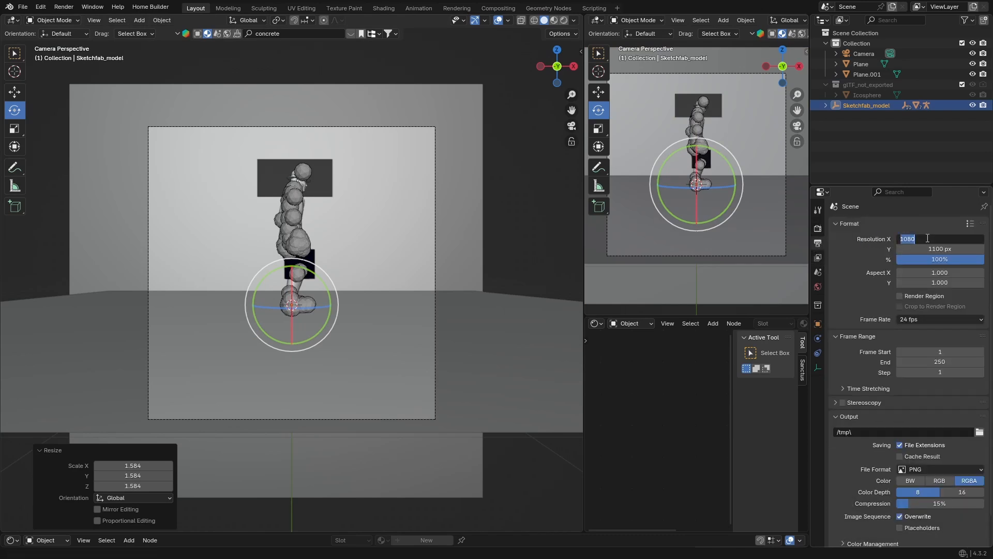
{"action": "key", "text": "BackSpace"}
{"action": "type", "text": "1920"}
{"action": "key", "text": "Return"}
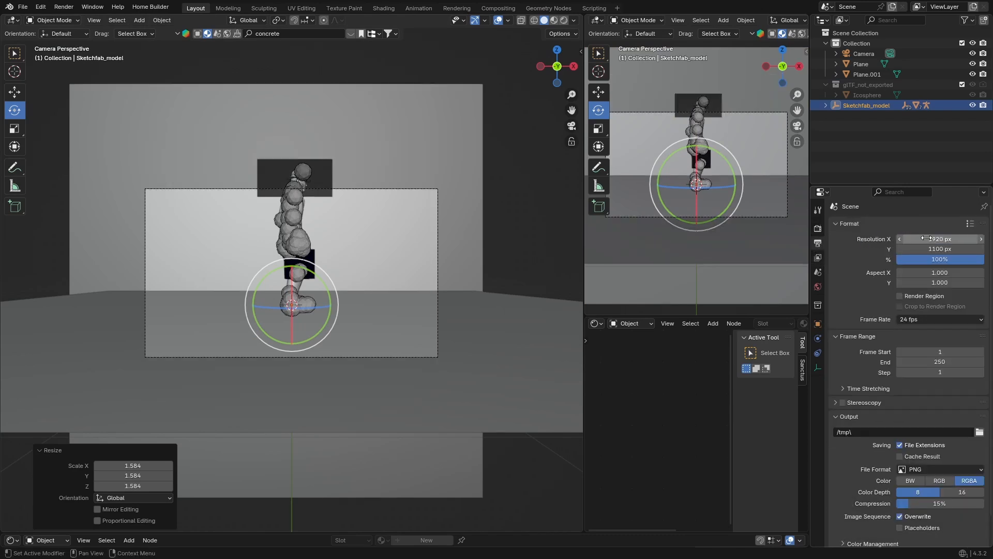
Step: Set the render output's vertical resolution to 1080 px
{"action": "left_click", "coordinate": [934, 247]}
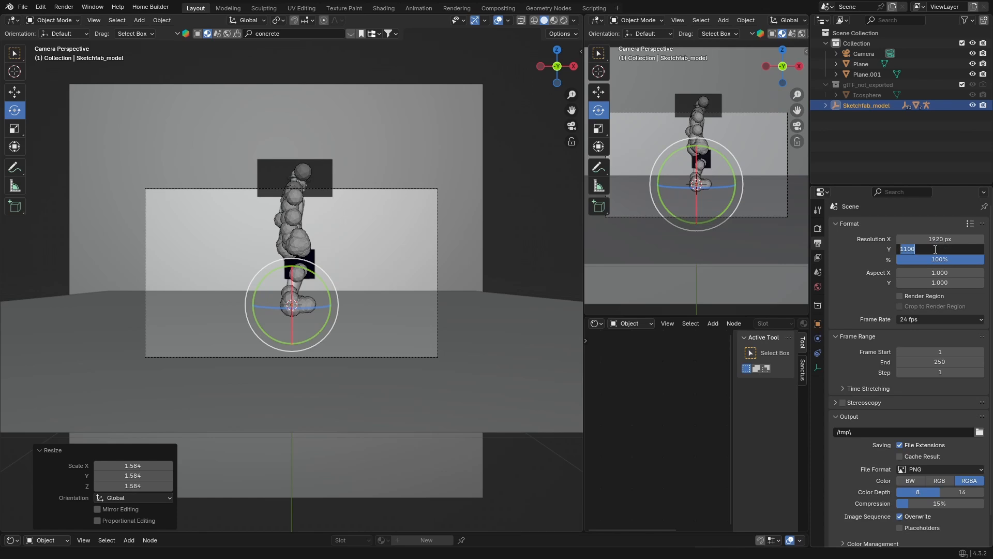
{"action": "key", "text": "BackSpace"}
{"action": "type", "text": "1080"}
{"action": "key", "text": "Return"}
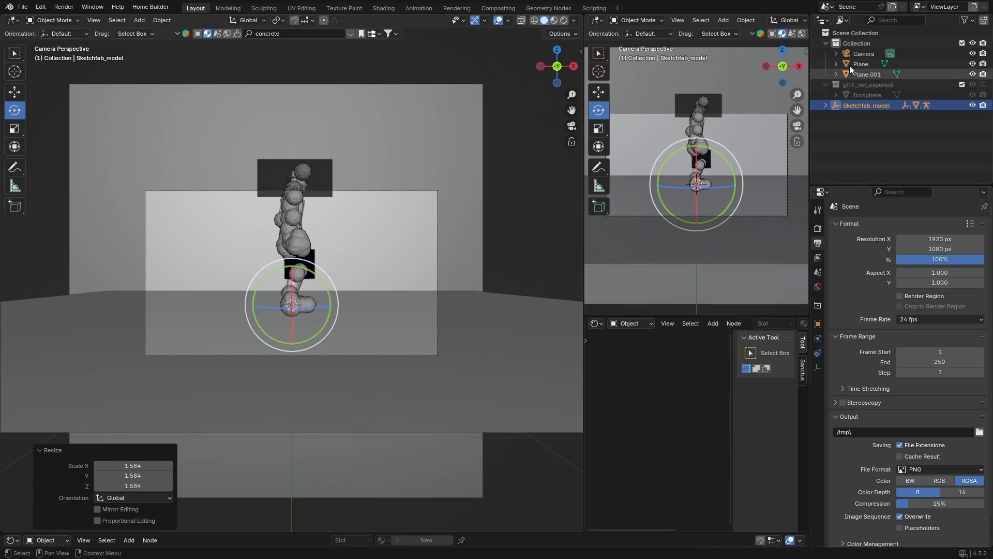
Step: Set the camera's focal length to 38 mm and its vertical lens shift to 0.080
{"action": "left_click", "coordinate": [861, 53]}
{"action": "left_click", "coordinate": [818, 367]}
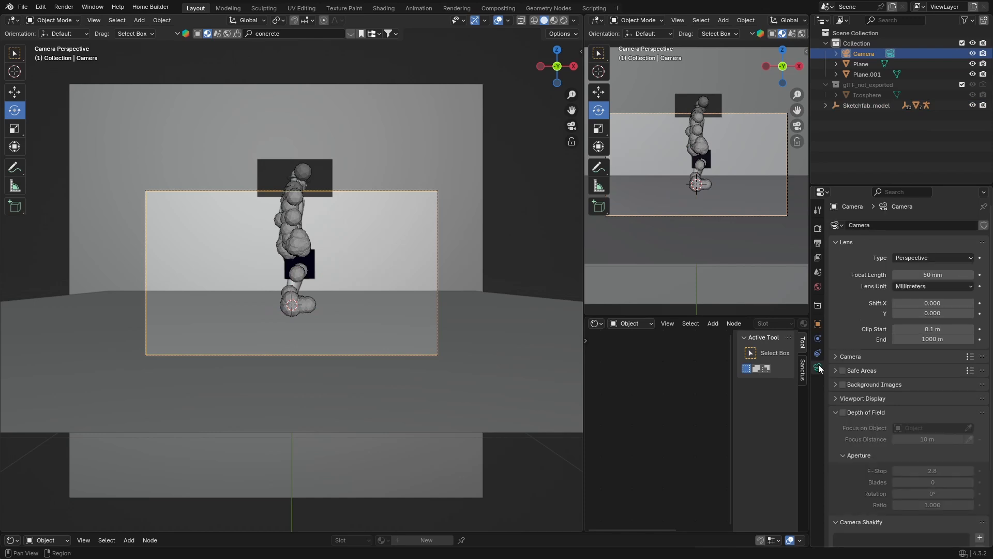
{"action": "left_click_drag", "start_coordinate": [932, 275], "coordinate": [959, 274]}
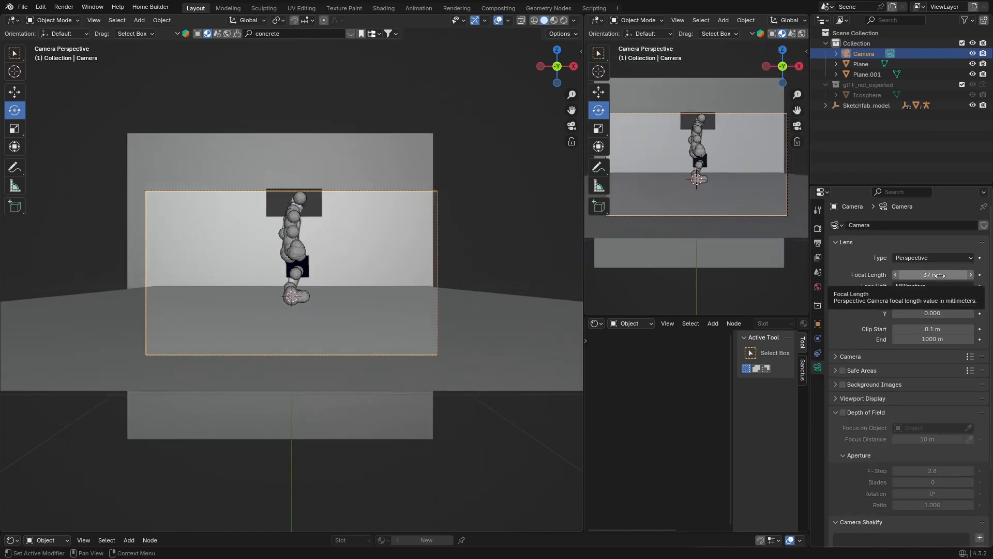
{"action": "left_click", "coordinate": [971, 274]}
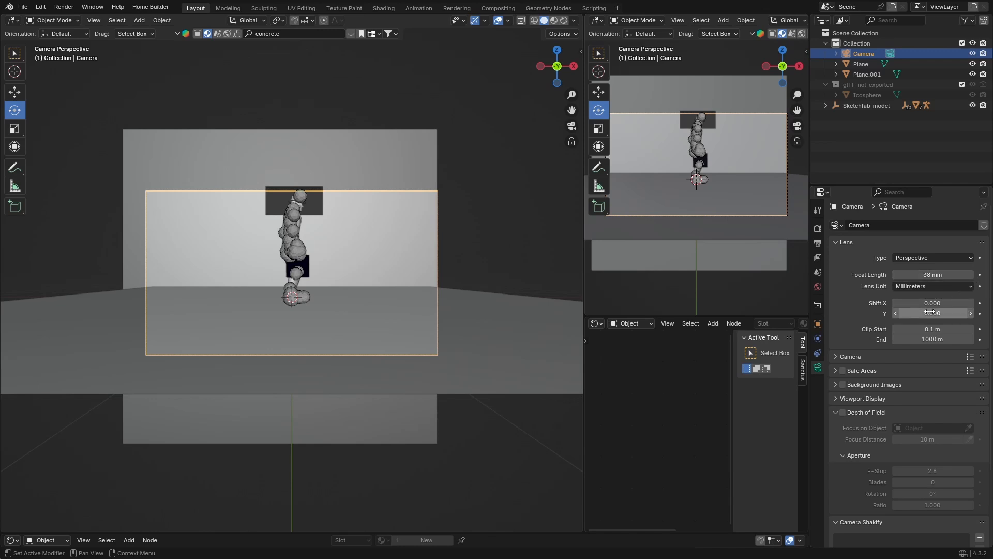
{"action": "left_click_drag", "start_coordinate": [932, 313], "coordinate": [952, 313]}
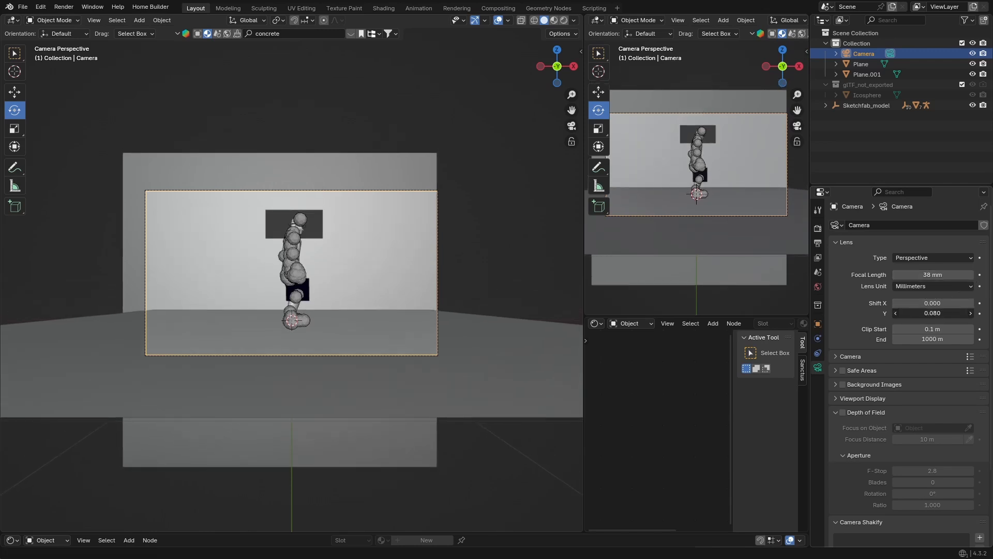
{"action": "scroll", "coordinate": [315, 329], "scroll_direction": "up", "scroll_amount": 3}
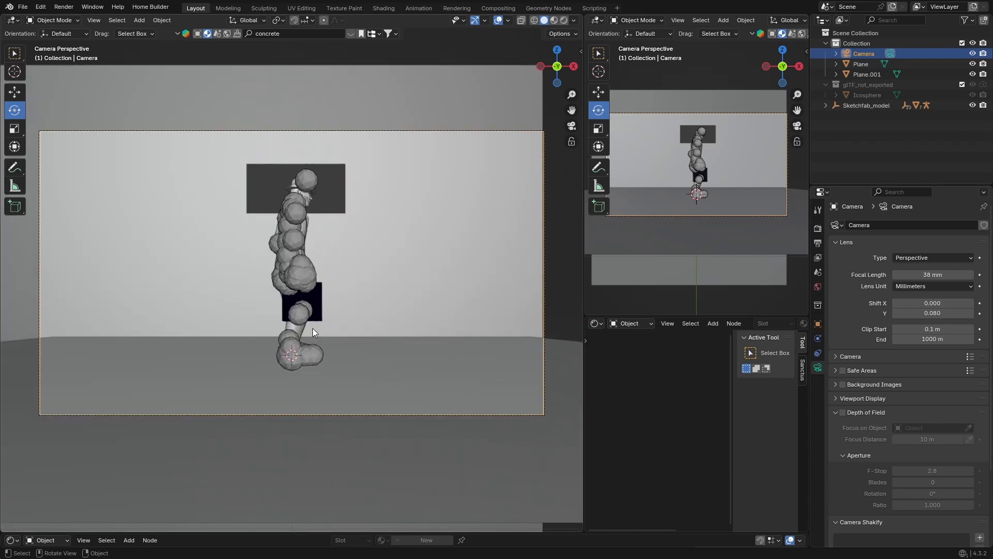
Step: Add a Solidify modifier to the back wall
{"action": "middle_click_drag", "start_coordinate": [313, 328], "coordinate": [172, 188]}
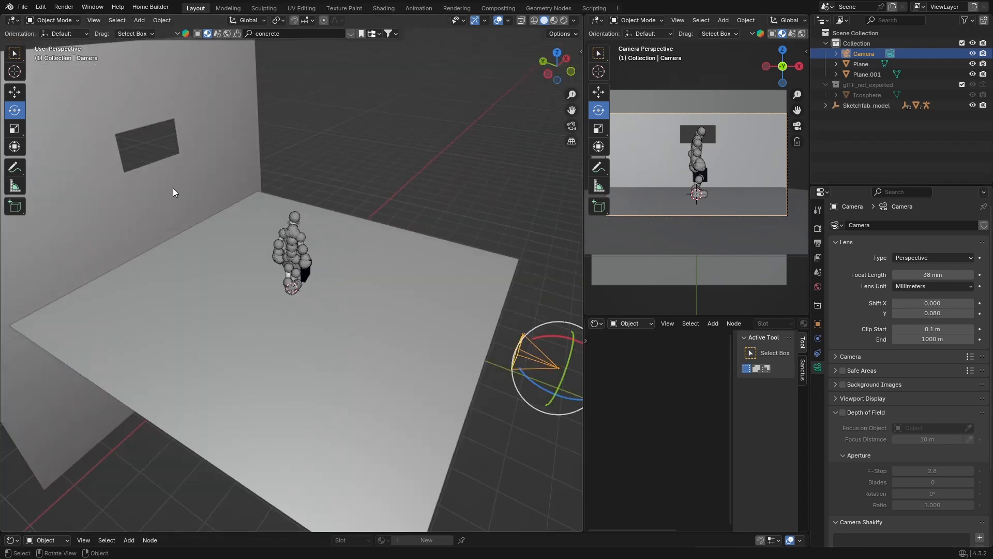
{"action": "left_click", "coordinate": [161, 95]}
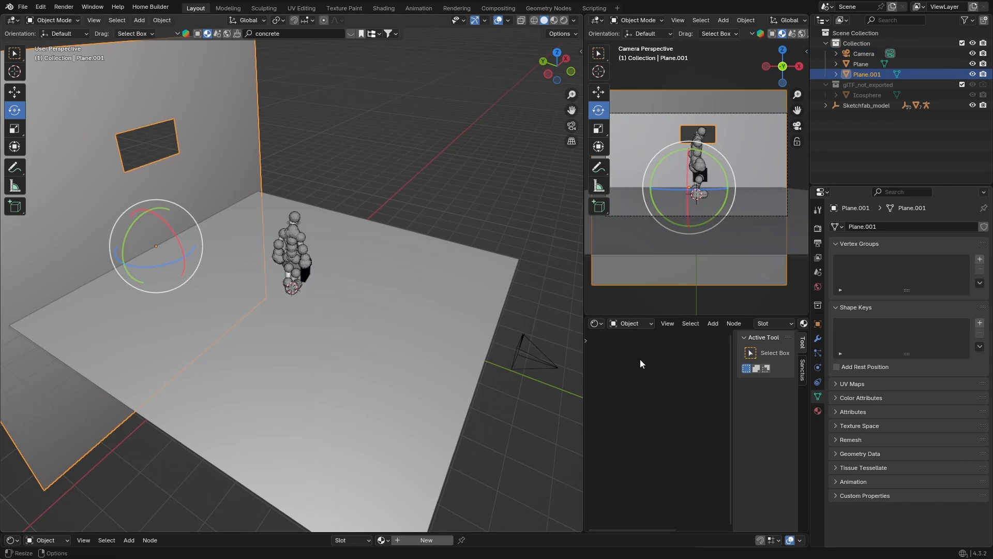
{"action": "left_click", "coordinate": [818, 340]}
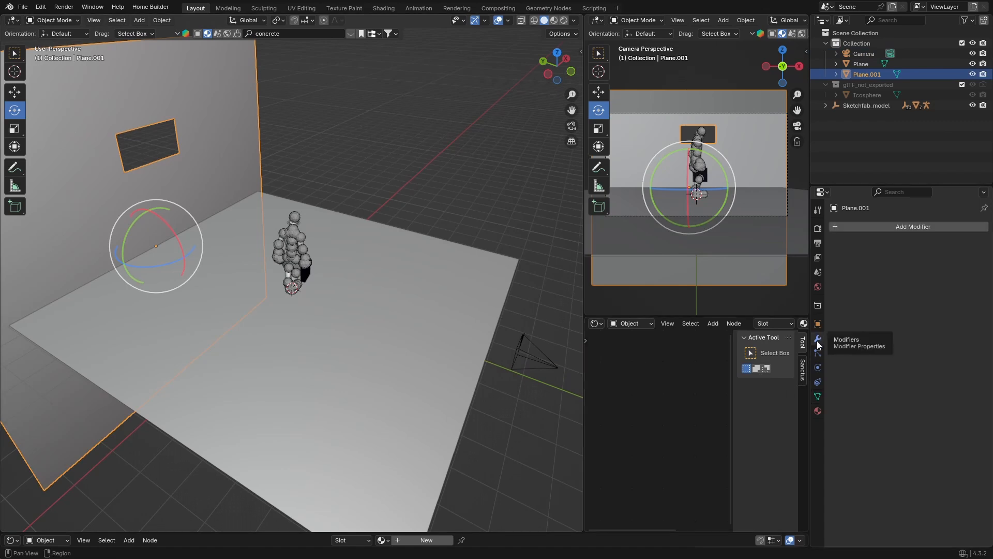
{"action": "left_click", "coordinate": [877, 225]}
{"action": "left_click", "coordinate": [834, 222]}
{"action": "type", "text": "so"}
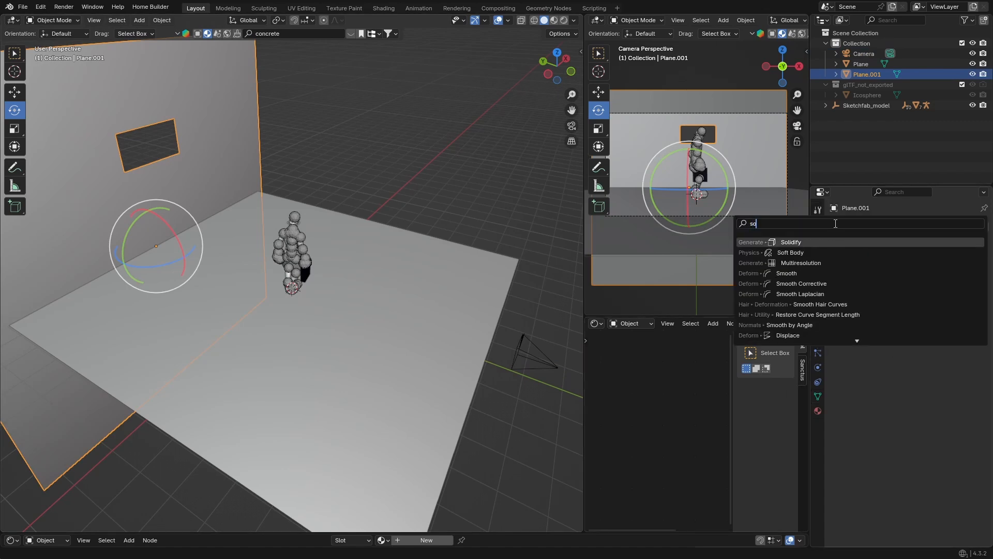
{"action": "key", "text": "Return"}
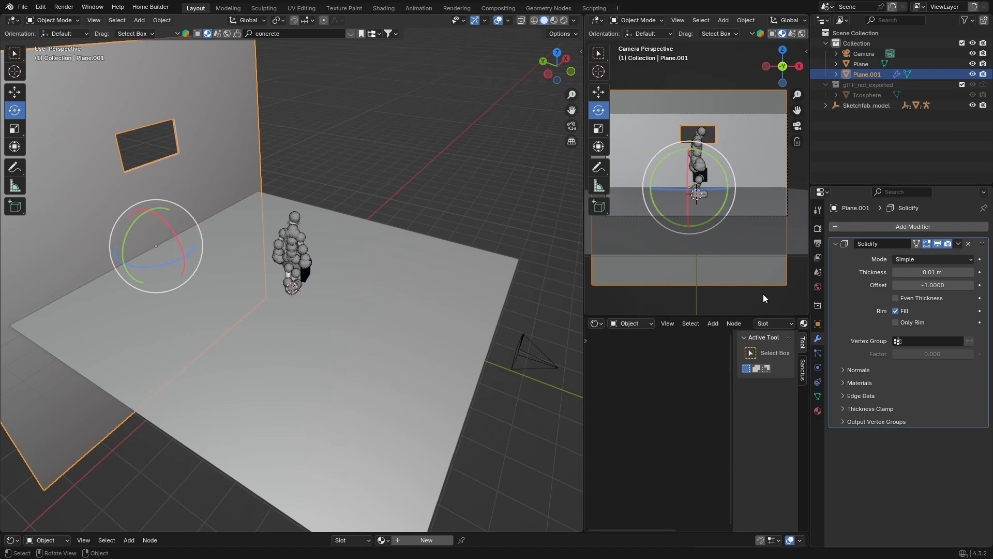
Step: Set the back wall's Solidify thickness to 0.05 m and deselect the wall
{"action": "middle_click_drag", "start_coordinate": [213, 185], "coordinate": [198, 160]}
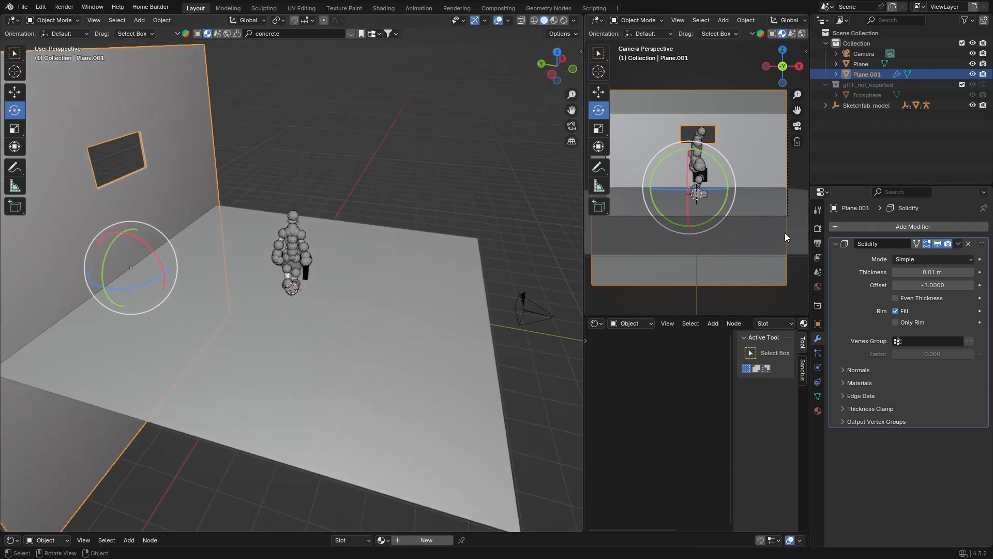
{"action": "left_click_drag", "start_coordinate": [932, 272], "coordinate": [944, 271]}
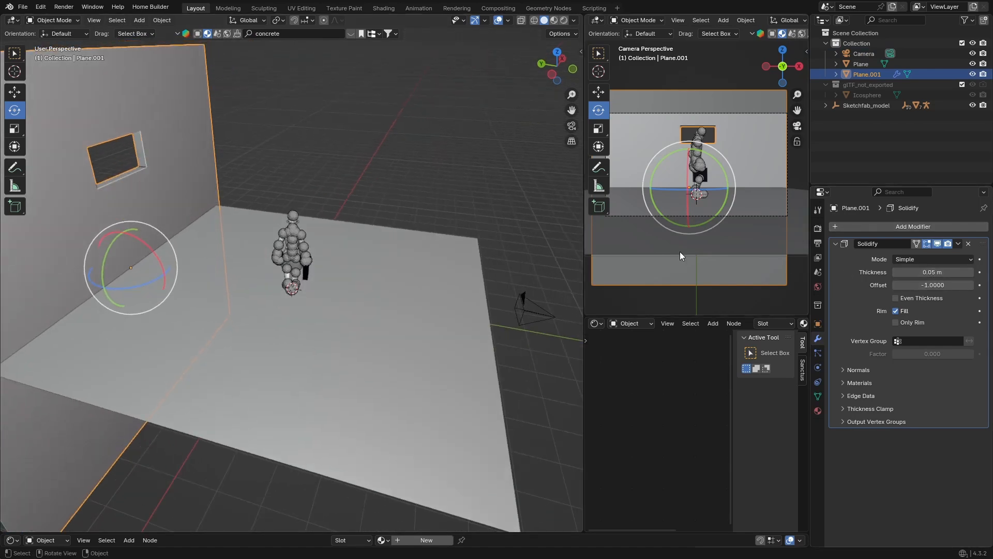
{"action": "left_click", "coordinate": [400, 140]}
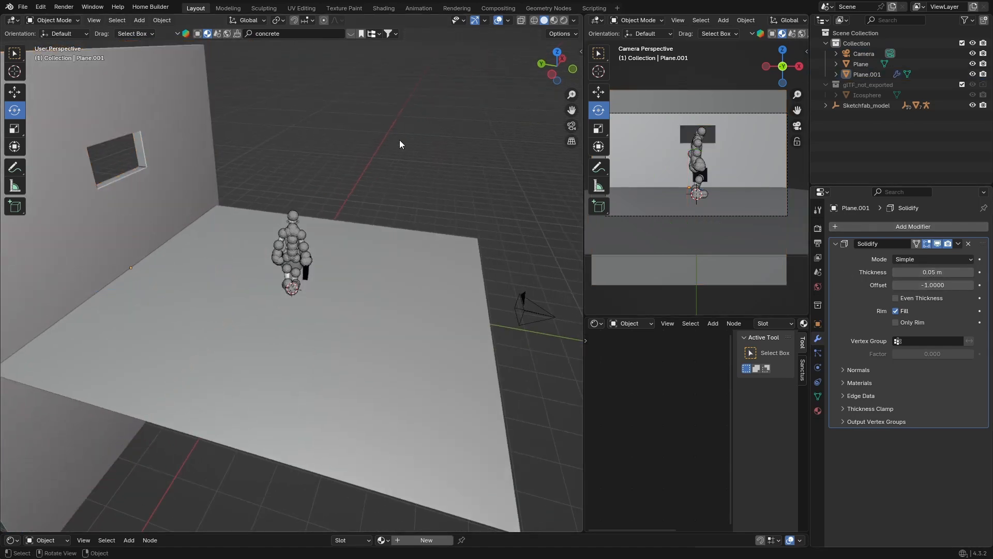
Step: In the camera view, move the back wall about 0.56 m along X and scale it up to about 1.05 times its size
{"action": "left_click", "coordinate": [572, 126]}
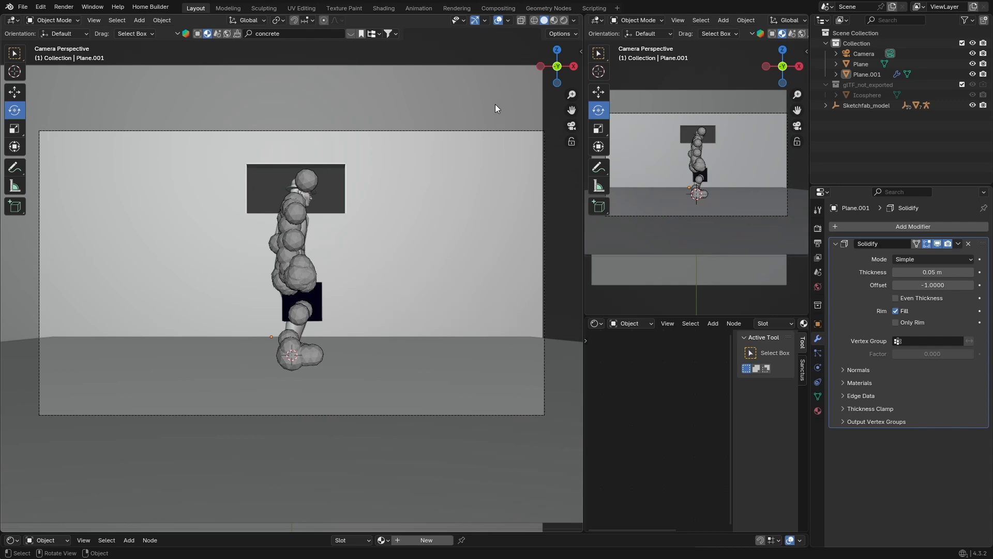
{"action": "scroll", "coordinate": [431, 337], "scroll_direction": "down", "scroll_amount": 2}
{"action": "left_click", "coordinate": [395, 150]}
{"action": "key", "text": "g"}
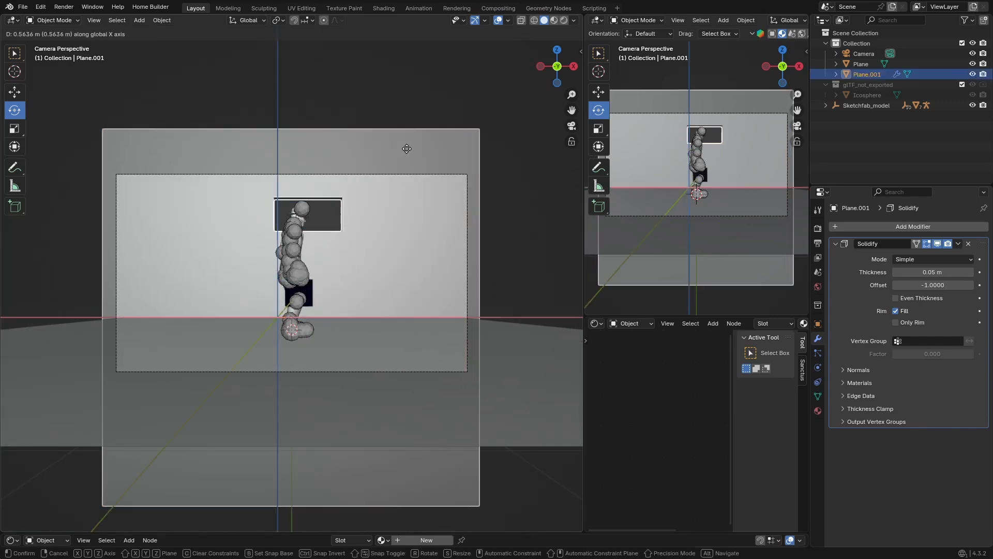
{"action": "left_click", "coordinate": [406, 148]}
{"action": "key", "text": "s"}
{"action": "left_click", "coordinate": [411, 138]}
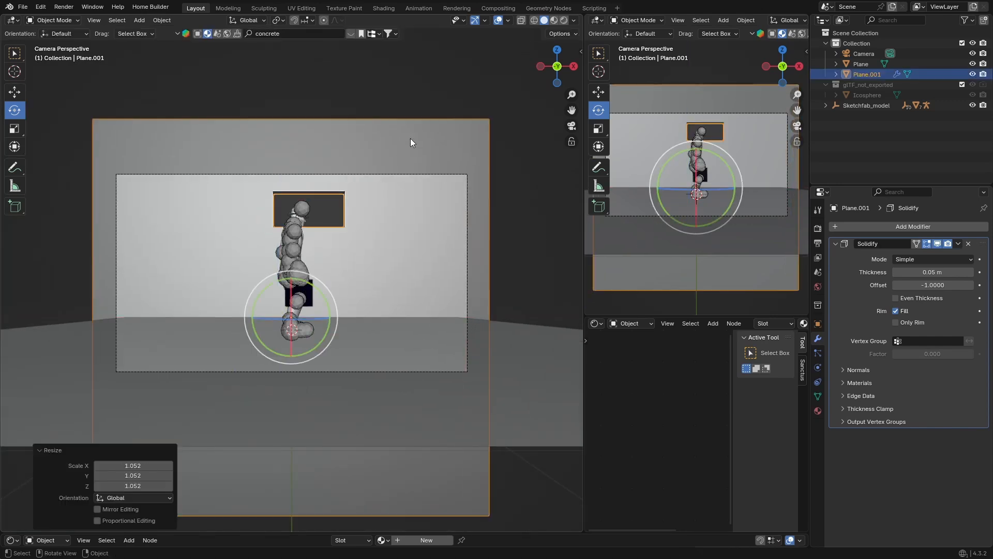
Step: Move the back wall about -0.52 m along X so its window sits behind the figure's head, and deselect it
{"action": "key", "text": "g"}
{"action": "key", "text": "x"}
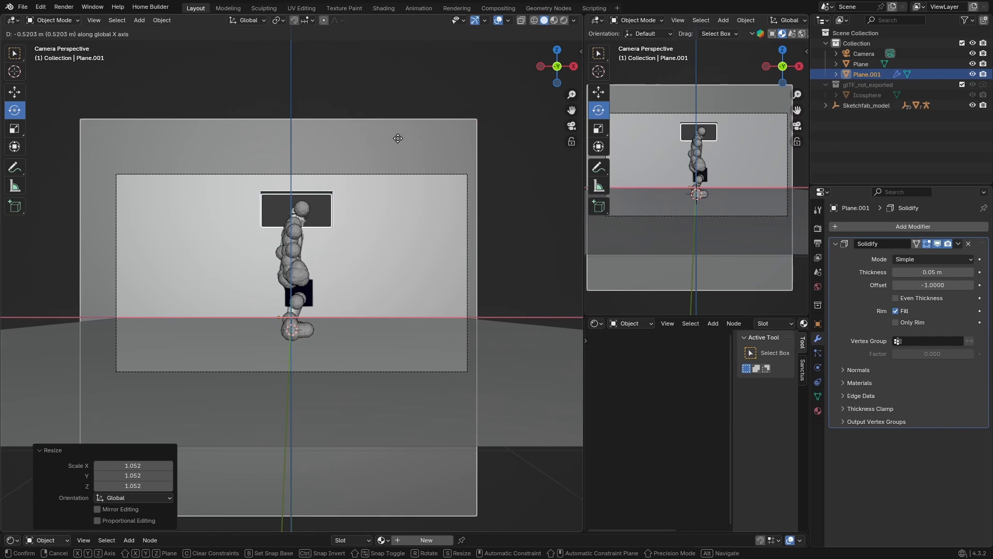
{"action": "left_click", "coordinate": [398, 138]}
{"action": "left_click", "coordinate": [500, 144]}
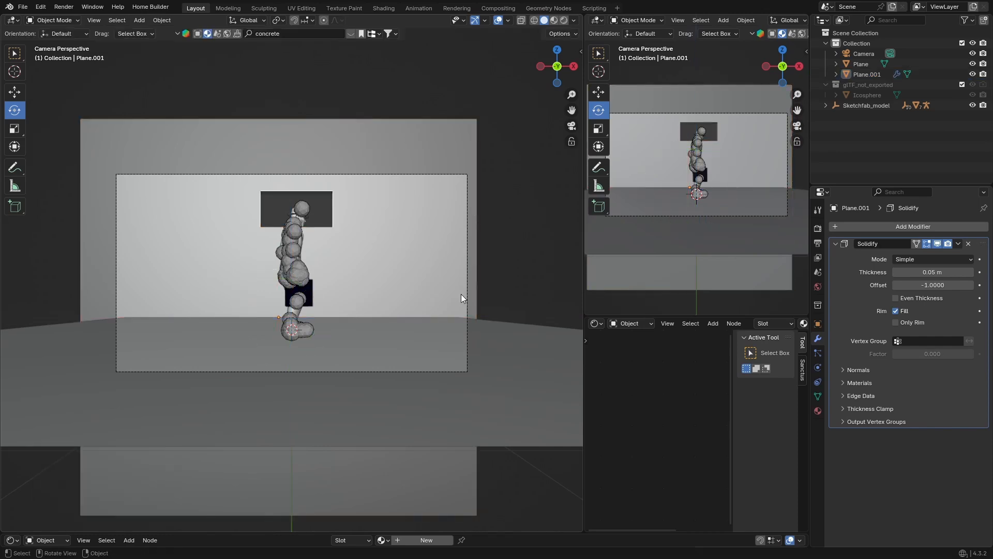
Step: Set the world background colour to pure black
{"action": "middle_click_drag", "start_coordinate": [462, 298], "coordinate": [358, 326]}
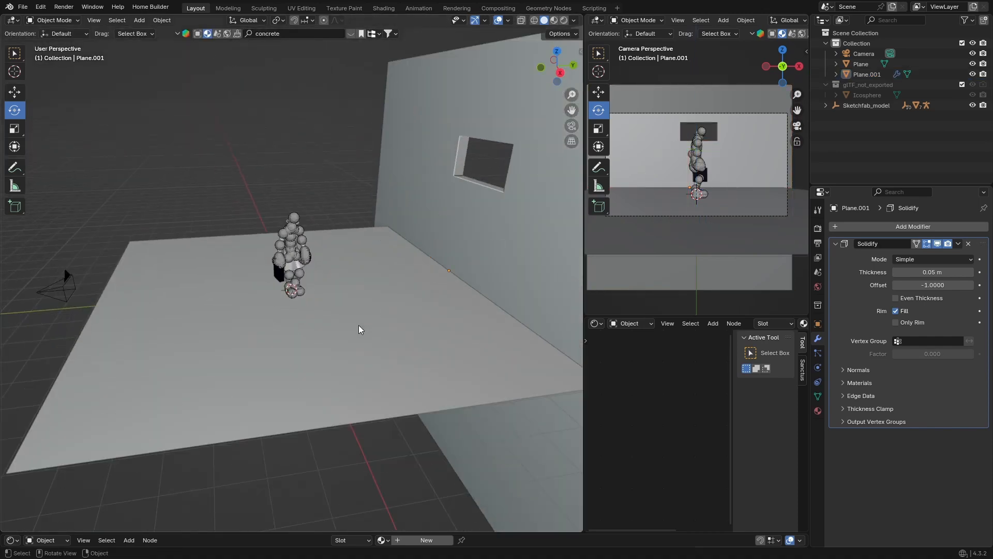
{"action": "left_click", "coordinate": [818, 287]}
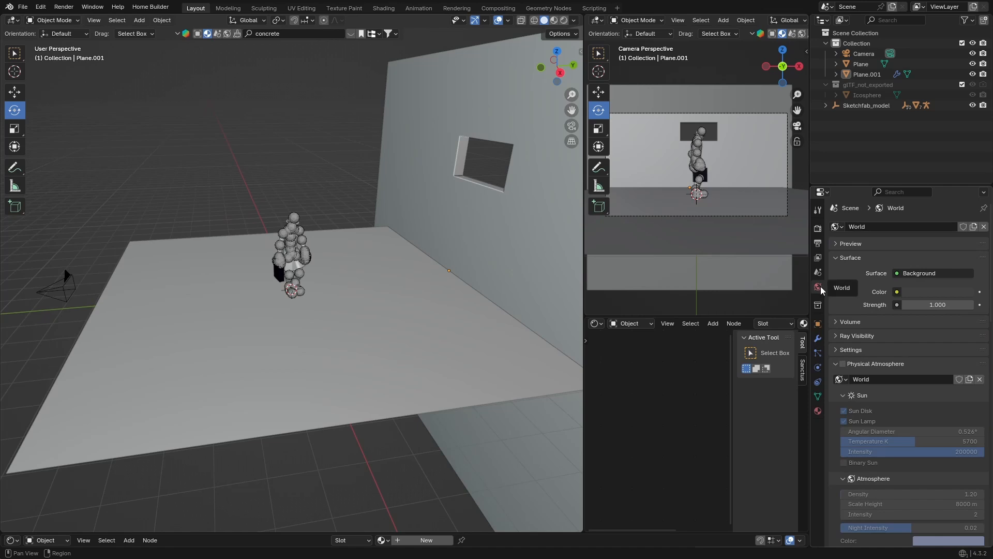
{"action": "left_click", "coordinate": [922, 294]}
{"action": "left_click_drag", "start_coordinate": [966, 188], "coordinate": [966, 203]}
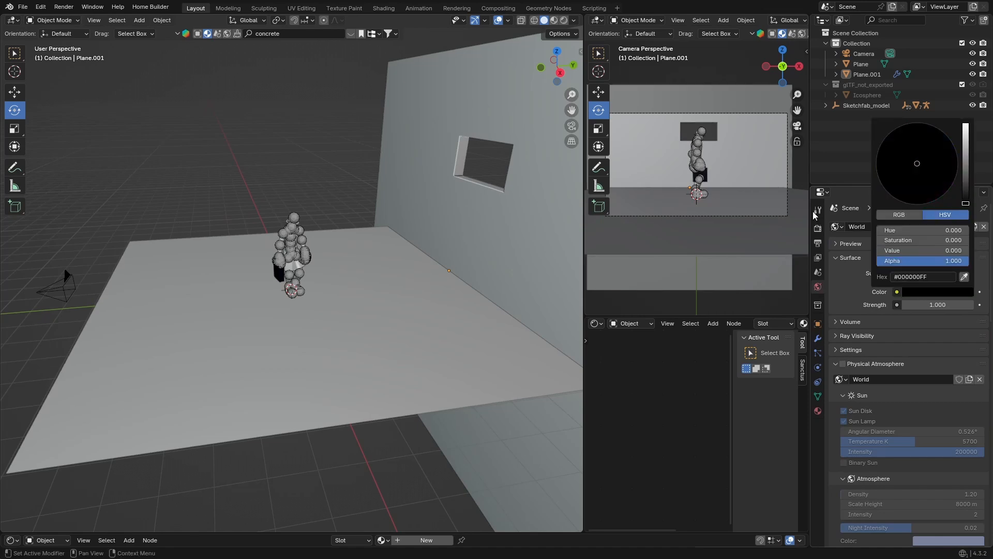
Step: Add a cube at the origin and scale it up about 10.02 times to enclose the whole scene
{"action": "key", "text": "shift+a"}
{"action": "mouse_move", "coordinate": [326, 229]}
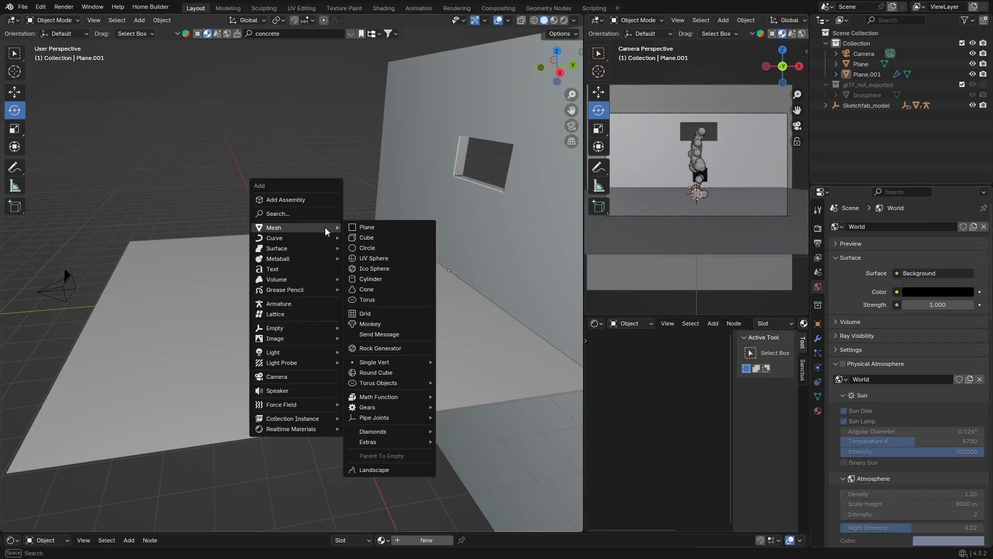
{"action": "left_click", "coordinate": [366, 238]}
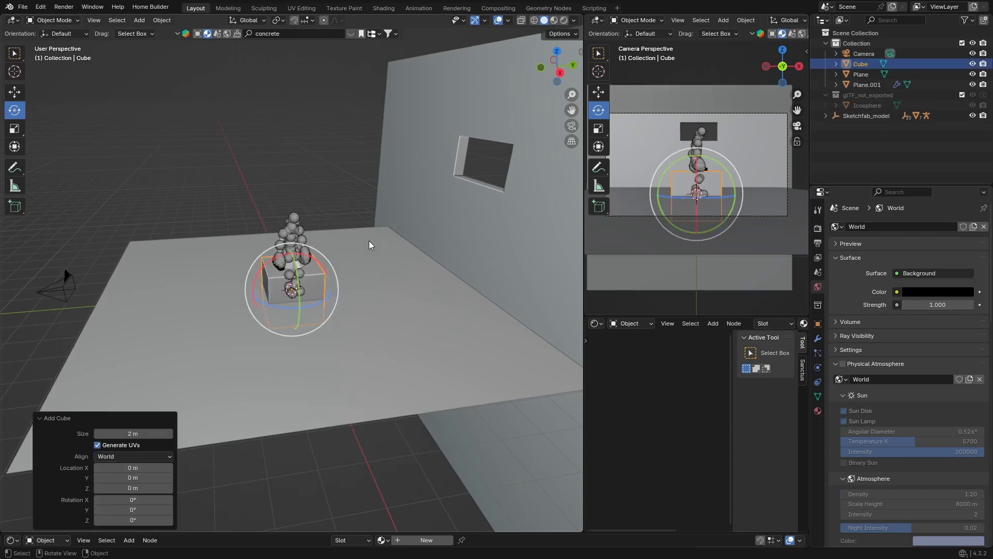
{"action": "key", "text": "s"}
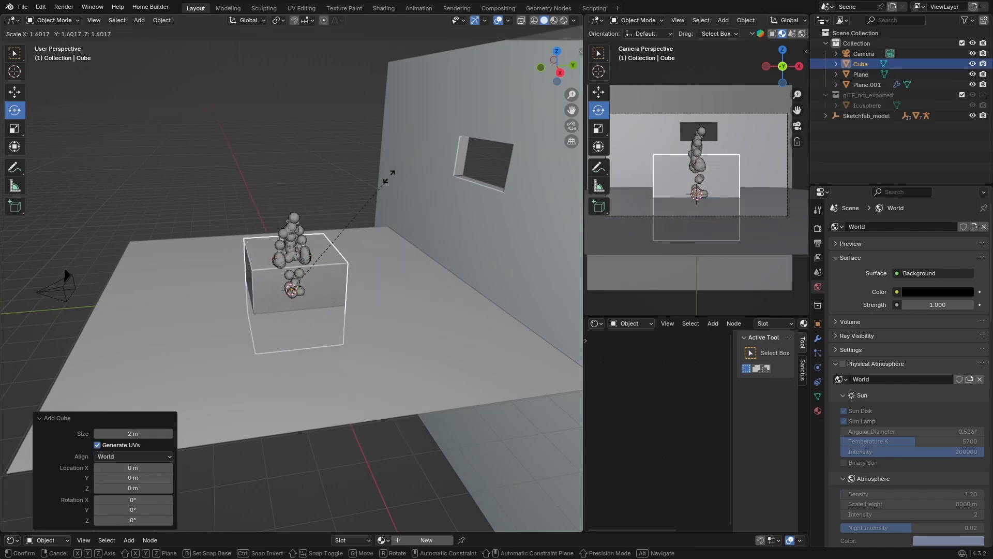
{"action": "left_click", "coordinate": [217, 126]}
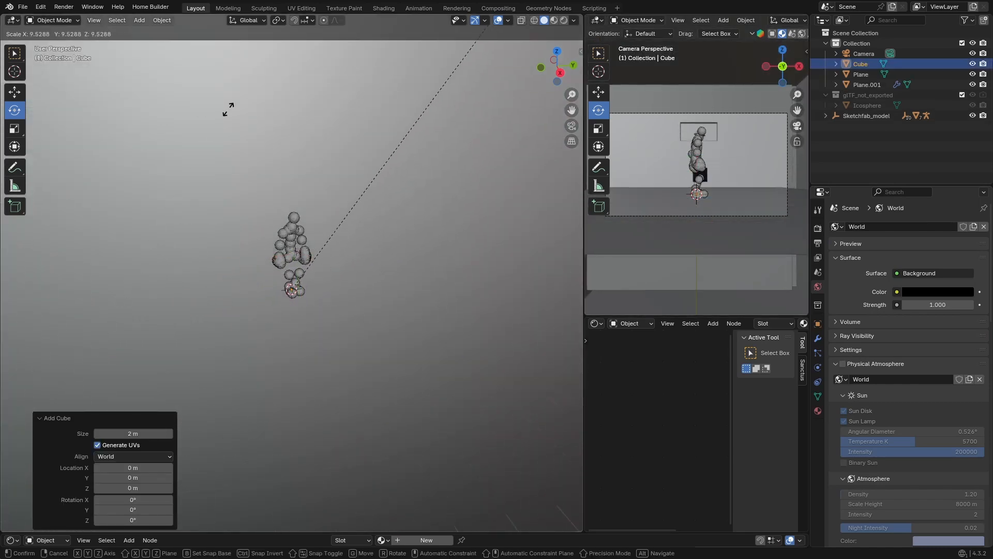
{"action": "scroll", "coordinate": [283, 390], "scroll_direction": "down", "scroll_amount": 5}
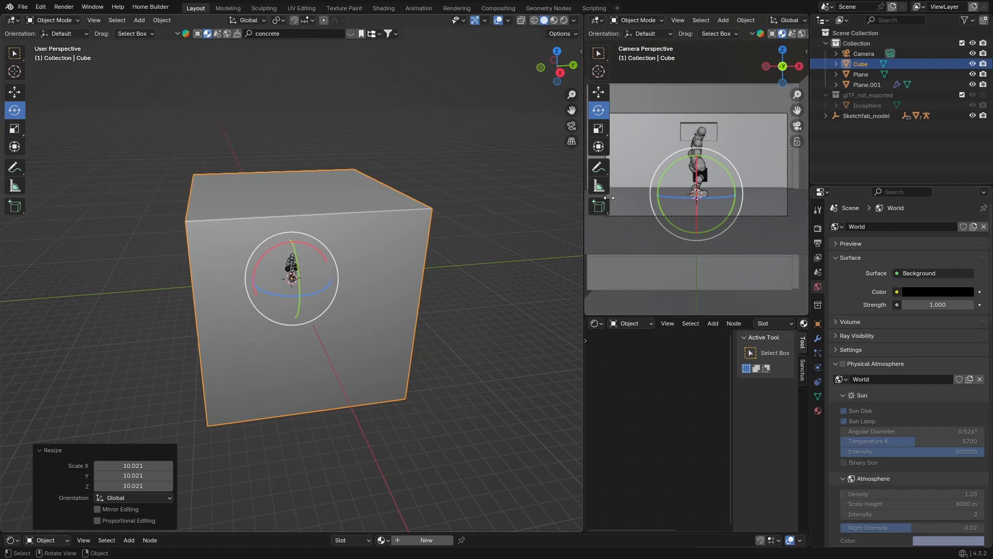
Step: Check the cube around the scene in wireframe, return to solid shading, and hide the cube in the viewport
{"action": "left_click", "coordinate": [972, 64]}
{"action": "left_click", "coordinate": [973, 64]}
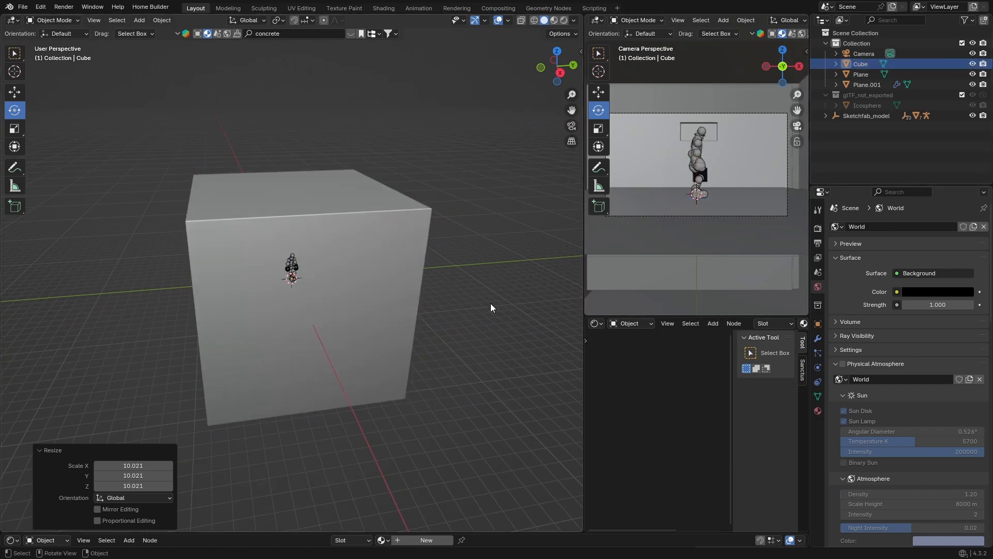
{"action": "left_click", "coordinate": [533, 20]}
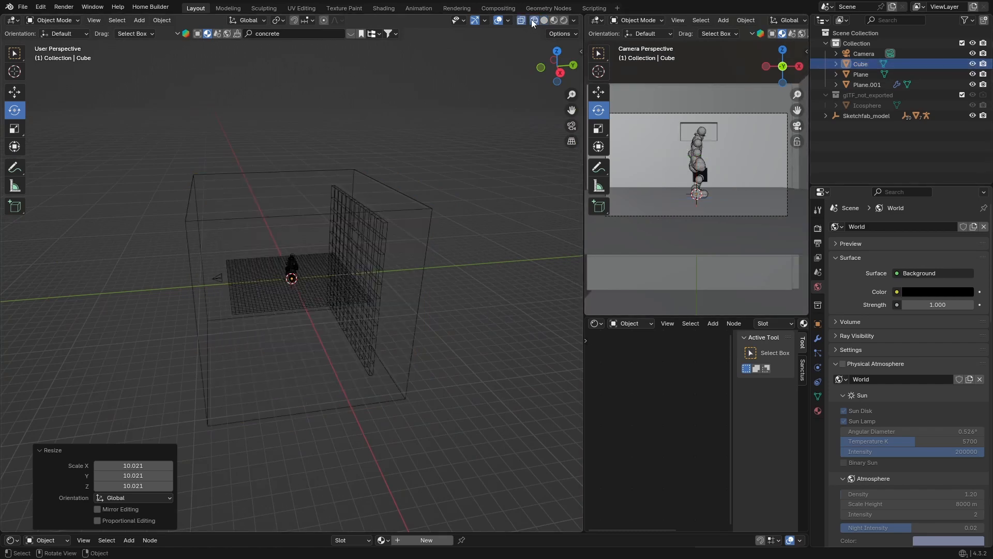
{"action": "left_click", "coordinate": [544, 20]}
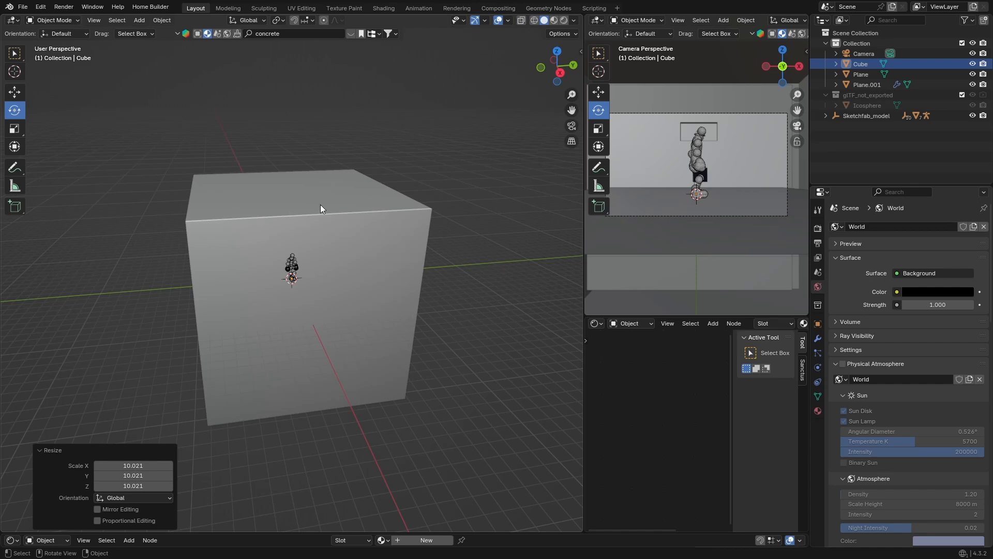
{"action": "left_click", "coordinate": [973, 64]}
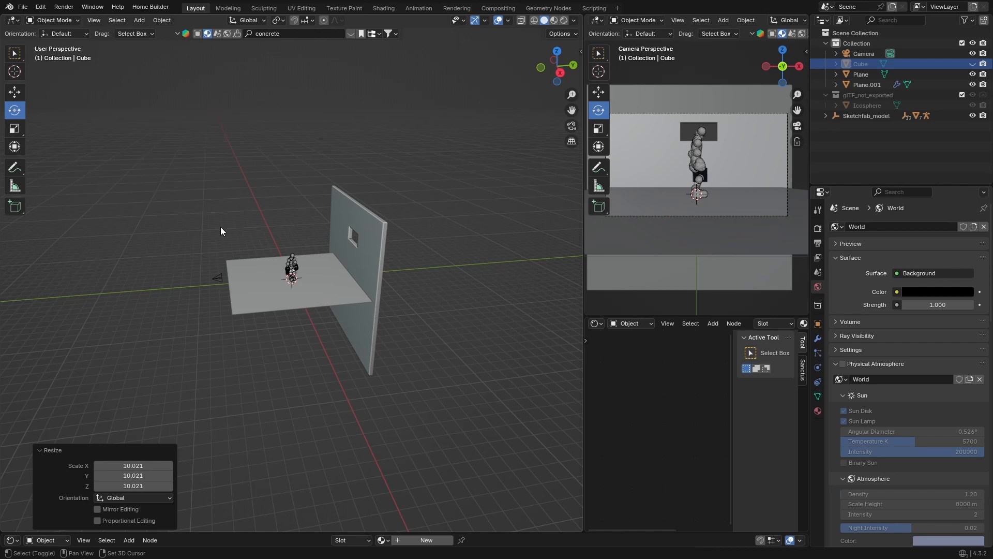
Step: Add an area light at the world origin
{"action": "key", "text": "shift+a"}
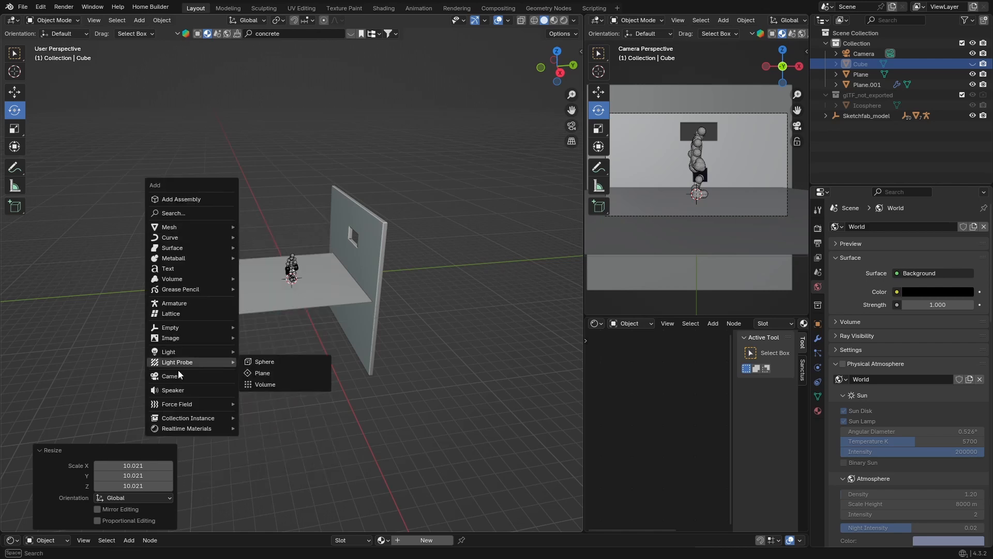
{"action": "mouse_move", "coordinate": [181, 352]}
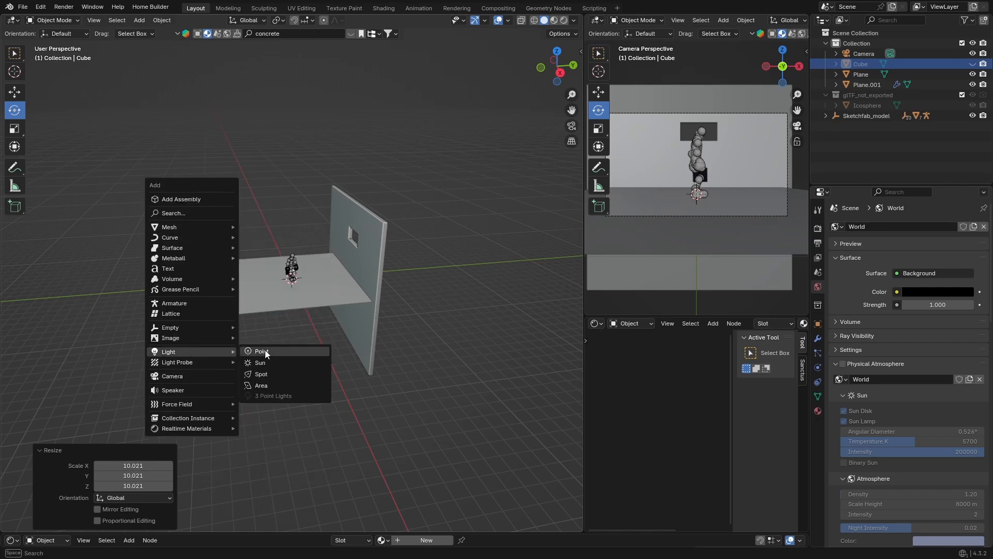
{"action": "left_click", "coordinate": [272, 385]}
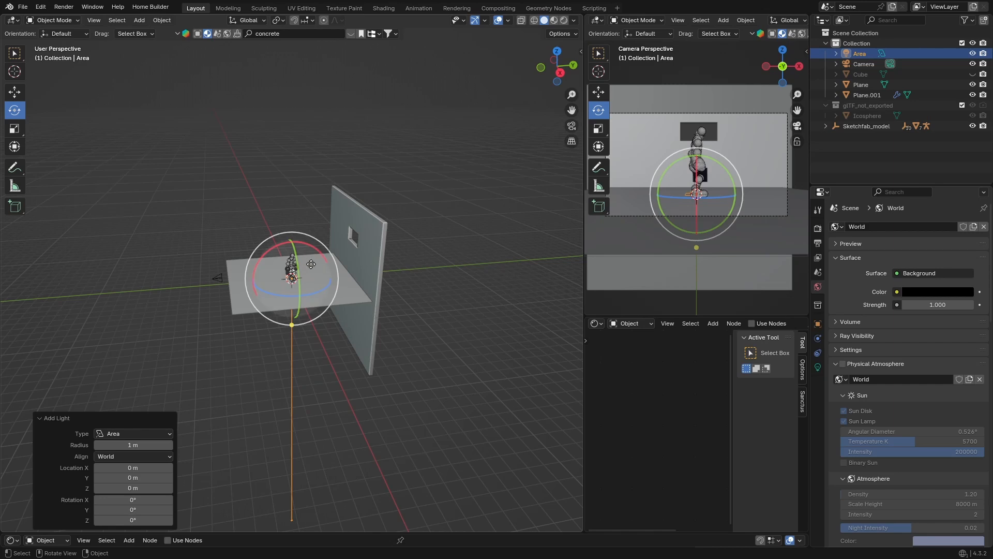
Step: Move the area light about 8.53 m along Y behind the back wall and about 4.92 m up along Z to window height
{"action": "left_click", "coordinate": [556, 52]}
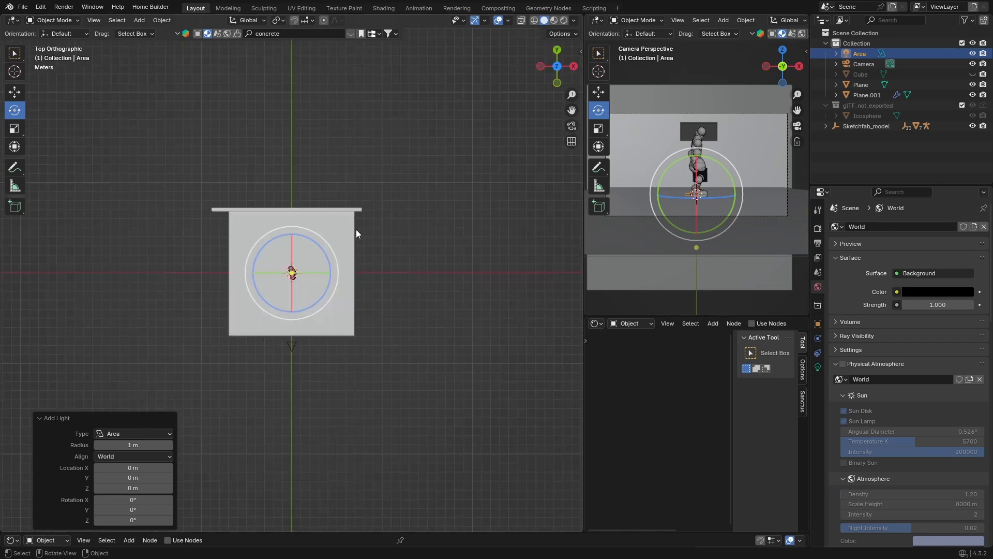
{"action": "key", "text": "g"}
{"action": "key", "text": "y"}
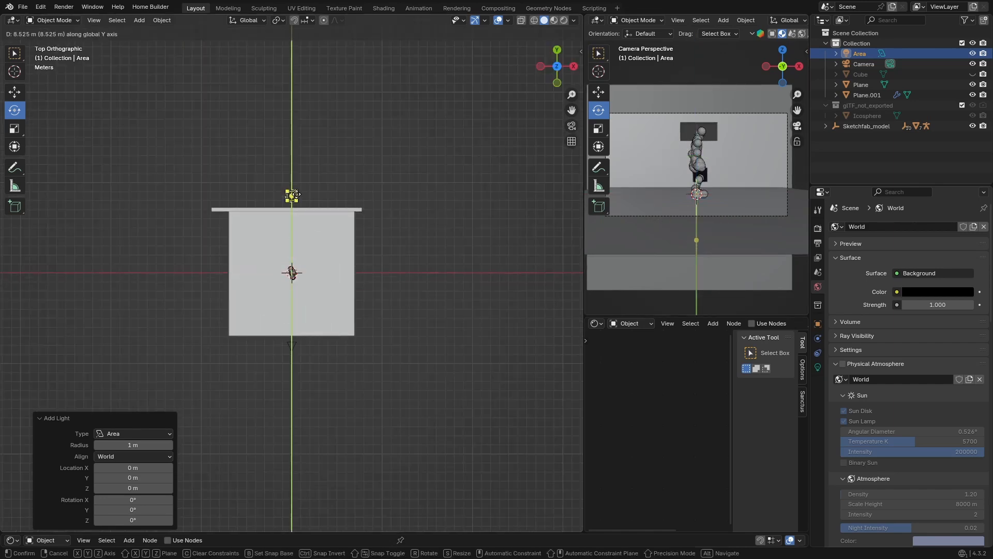
{"action": "left_click", "coordinate": [295, 194]}
{"action": "left_click", "coordinate": [573, 66]}
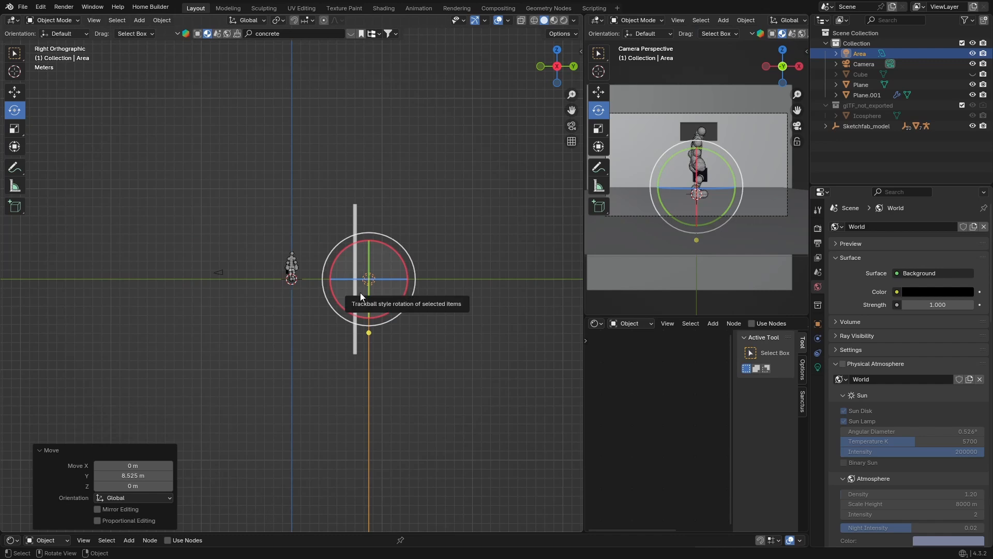
{"action": "key", "text": "g"}
{"action": "key", "text": "z"}
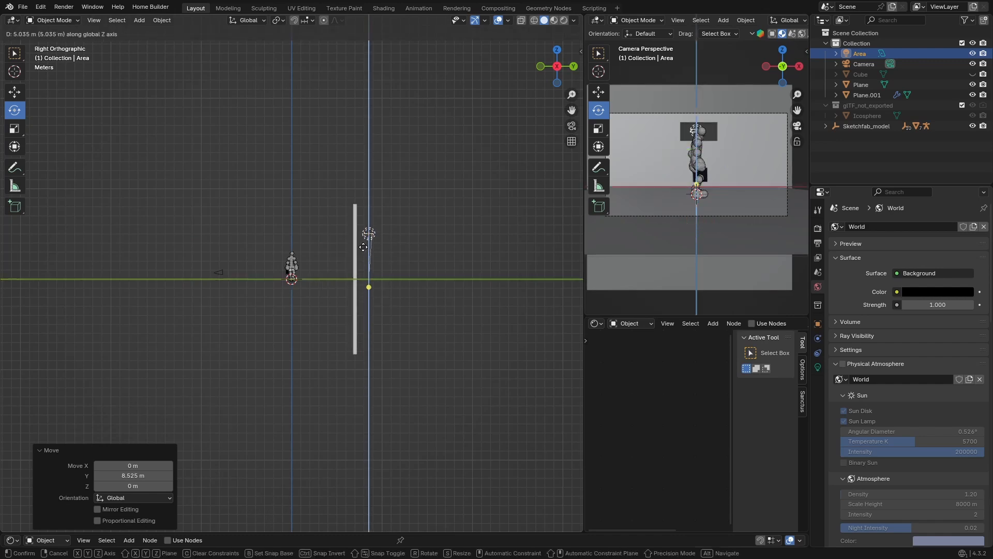
{"action": "left_click", "coordinate": [363, 248]}
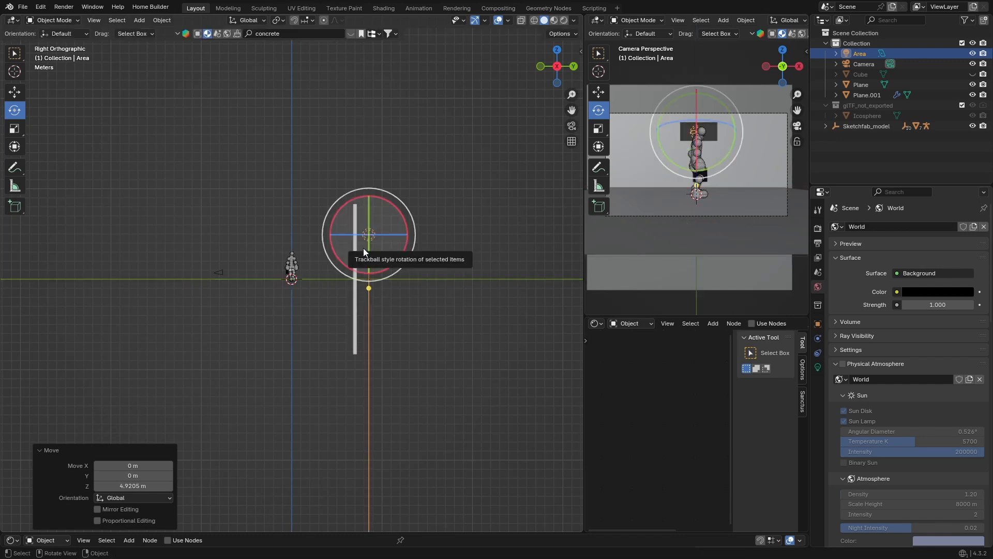
Step: Rotate the area light about 75.9° in the side view to aim through the window at the figure, and return to the camera view
{"action": "key", "text": "r"}
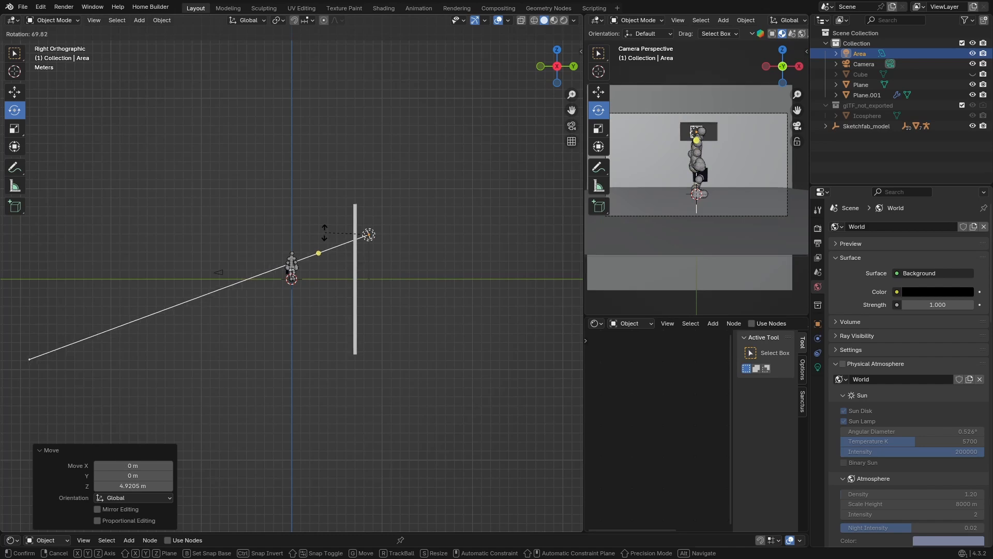
{"action": "left_click", "coordinate": [322, 228]}
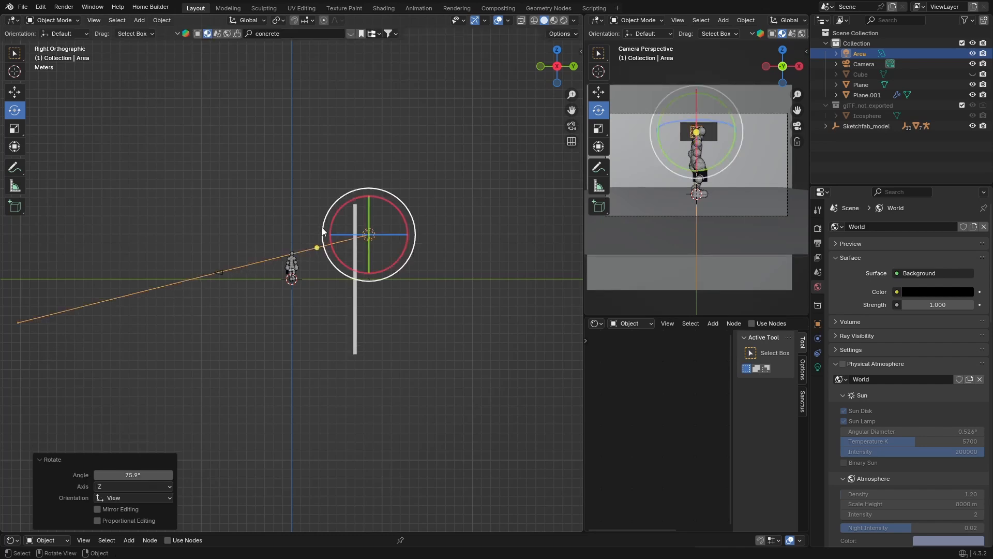
{"action": "middle_click_drag", "start_coordinate": [315, 306], "coordinate": [425, 315]}
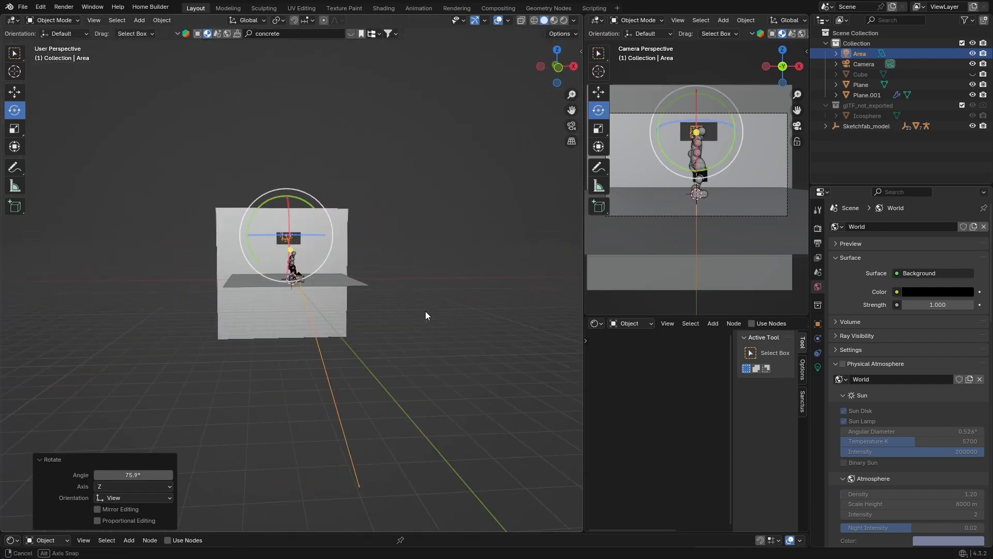
{"action": "left_click", "coordinate": [570, 126]}
{"action": "left_click", "coordinate": [518, 160]}
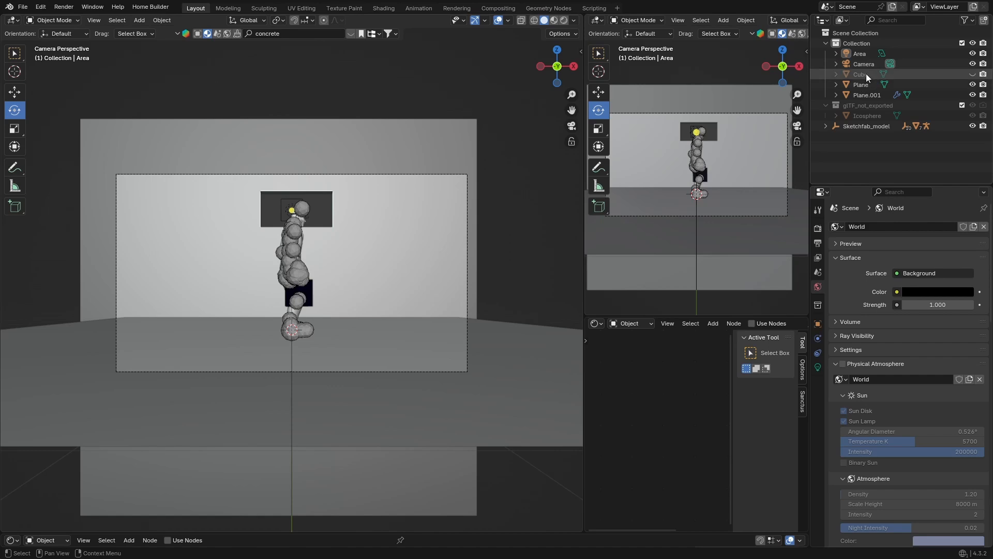
Step: Unhide the enclosing cube, give it a new material in the Shading workspace, and delete the default Principled BSDF node
{"action": "left_click", "coordinate": [970, 74]}
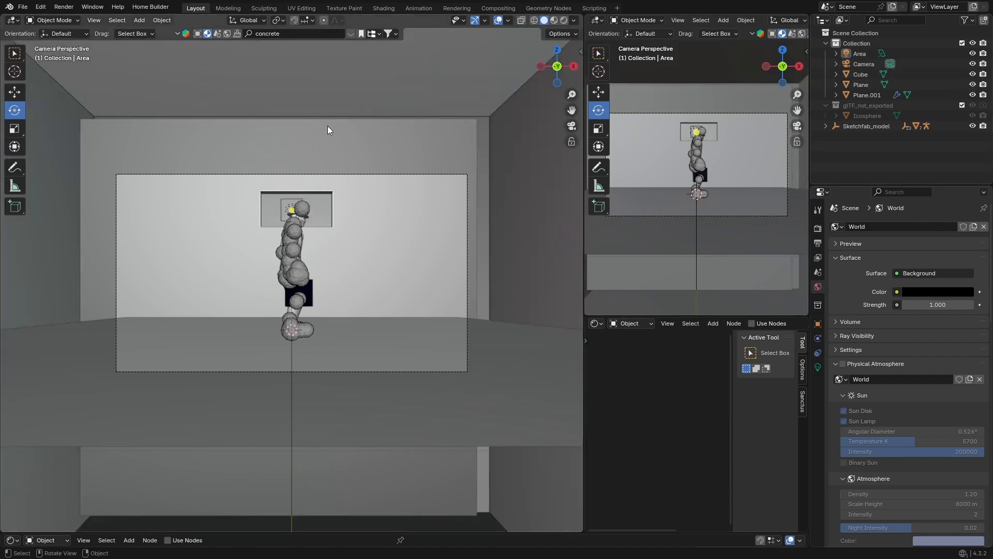
{"action": "left_click", "coordinate": [381, 9]}
{"action": "left_click", "coordinate": [780, 19]}
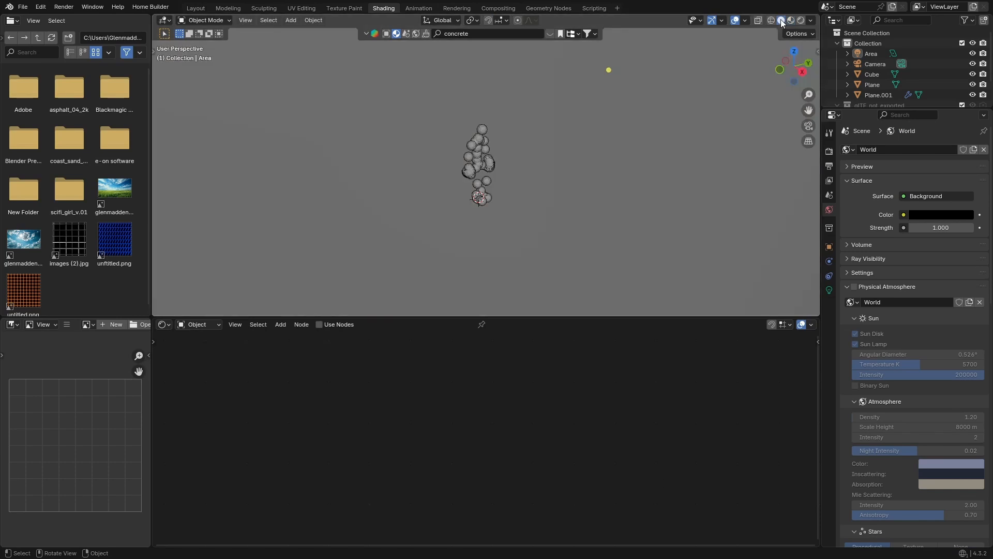
{"action": "left_click", "coordinate": [869, 75]}
{"action": "left_click", "coordinate": [507, 336]}
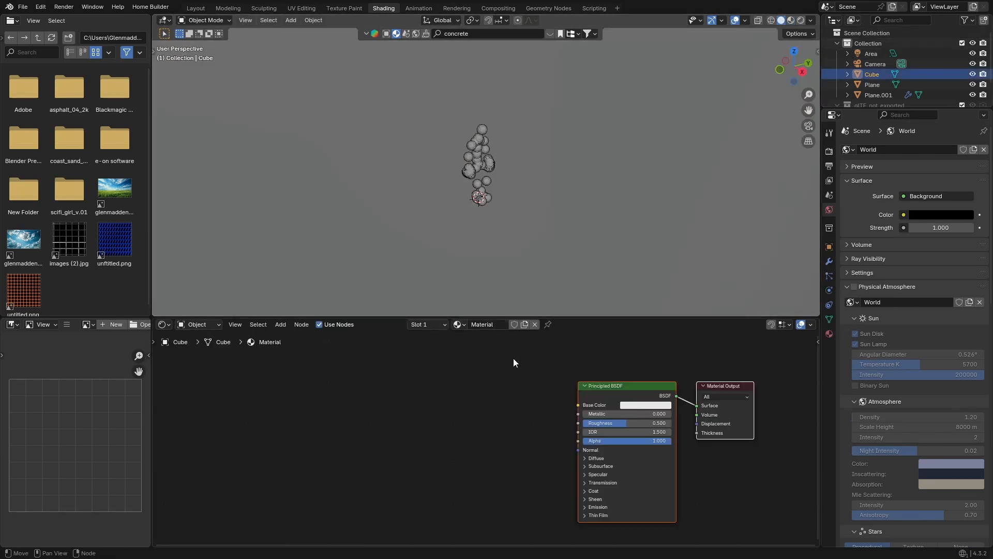
{"action": "left_click", "coordinate": [604, 402]}
{"action": "key", "text": "x"}
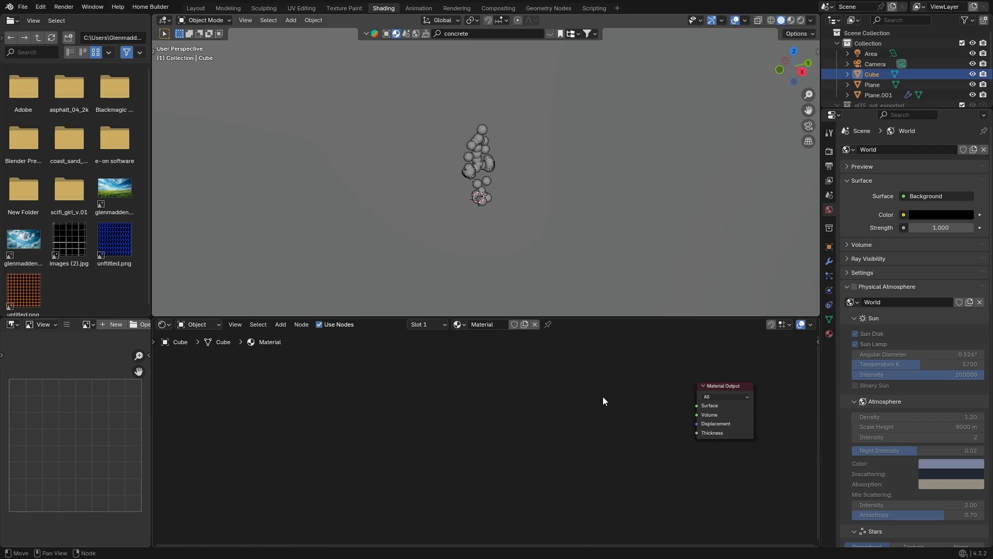
Step: Add a Principled Volume node and connect its output to the Volume socket of the Material Output
{"action": "key", "text": "shift+a"}
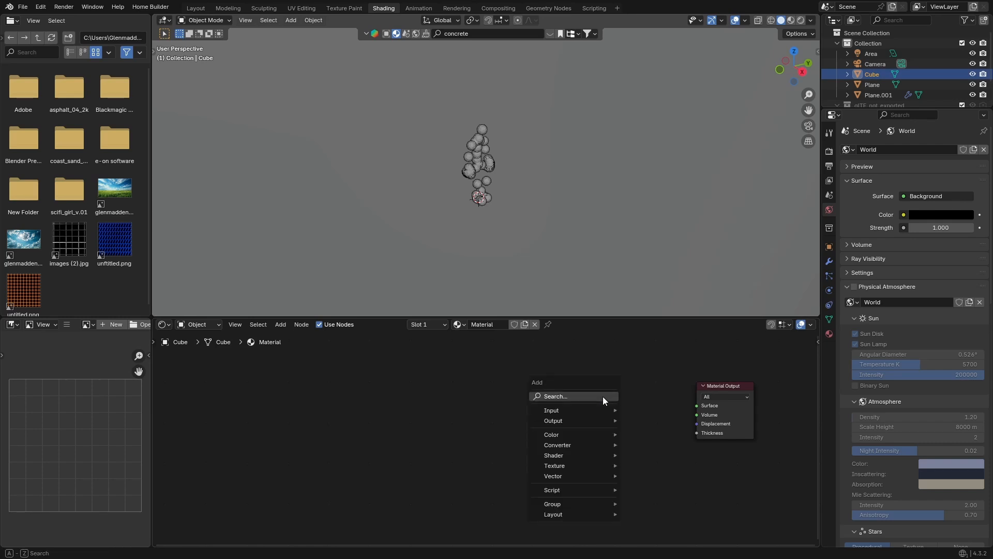
{"action": "left_click", "coordinate": [603, 396]}
{"action": "key", "text": "Return"}
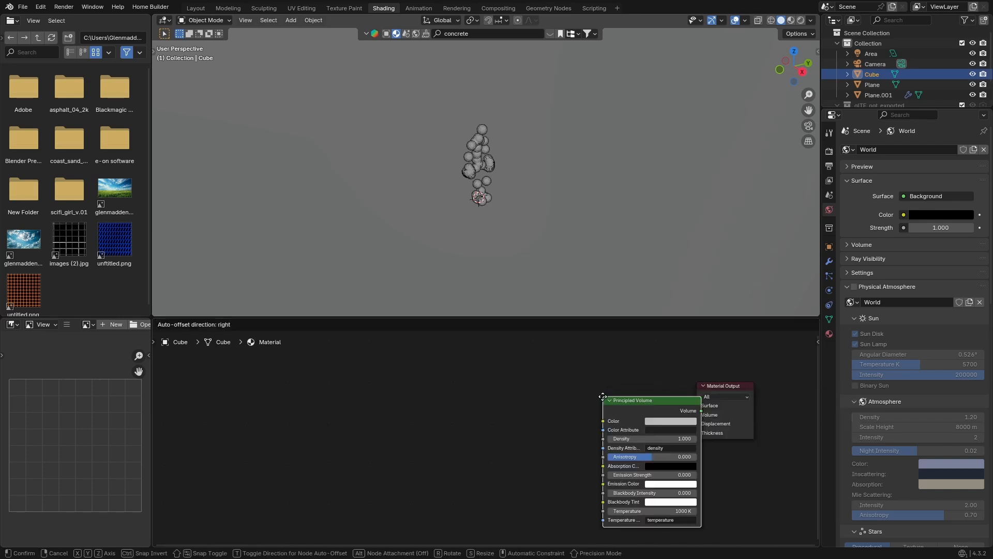
{"action": "left_click", "coordinate": [573, 387]}
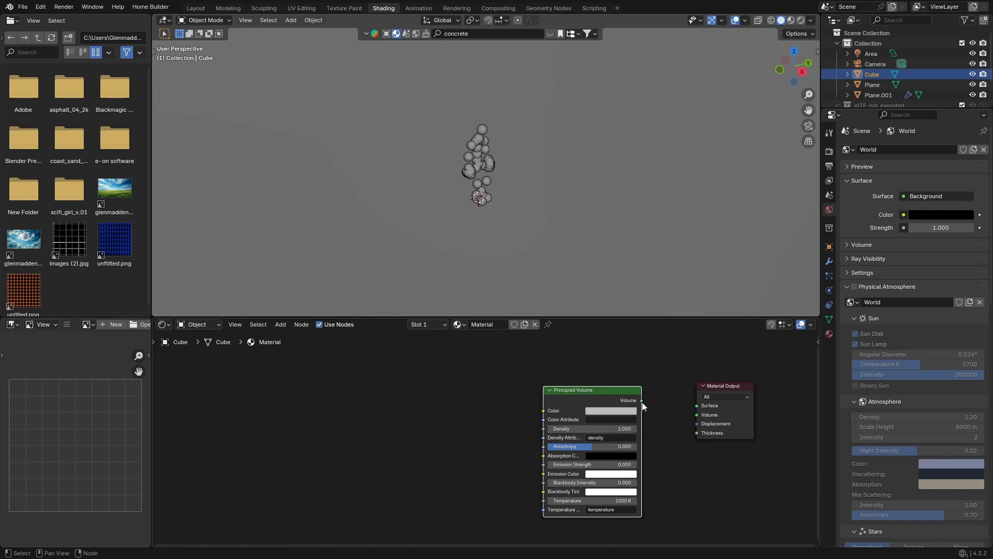
{"action": "left_click_drag", "start_coordinate": [641, 401], "coordinate": [689, 414]}
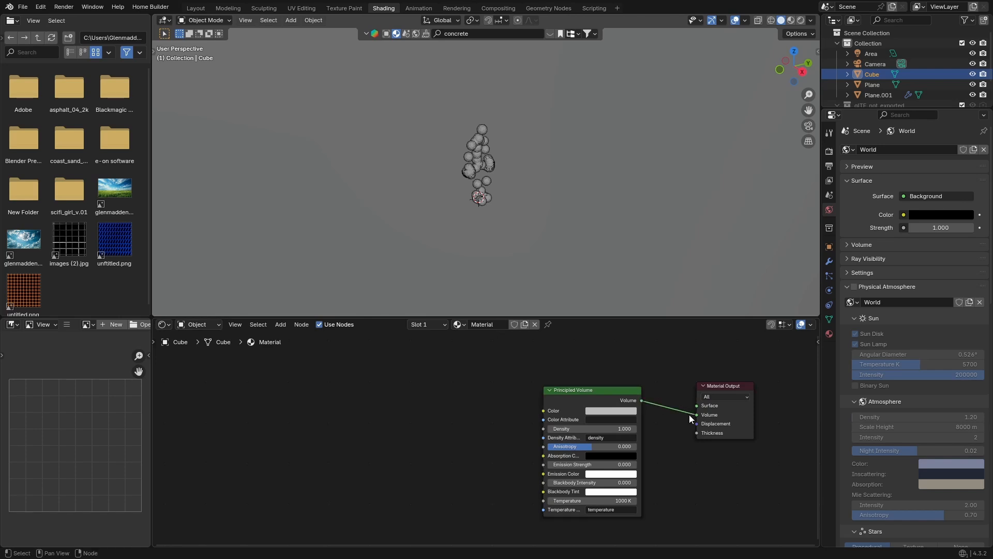
Step: Set the density of the Principled Volume to 0.1
{"action": "left_click", "coordinate": [615, 428]}
{"action": "key", "text": "BackSpace"}
{"action": "type", "text": "0.0"}
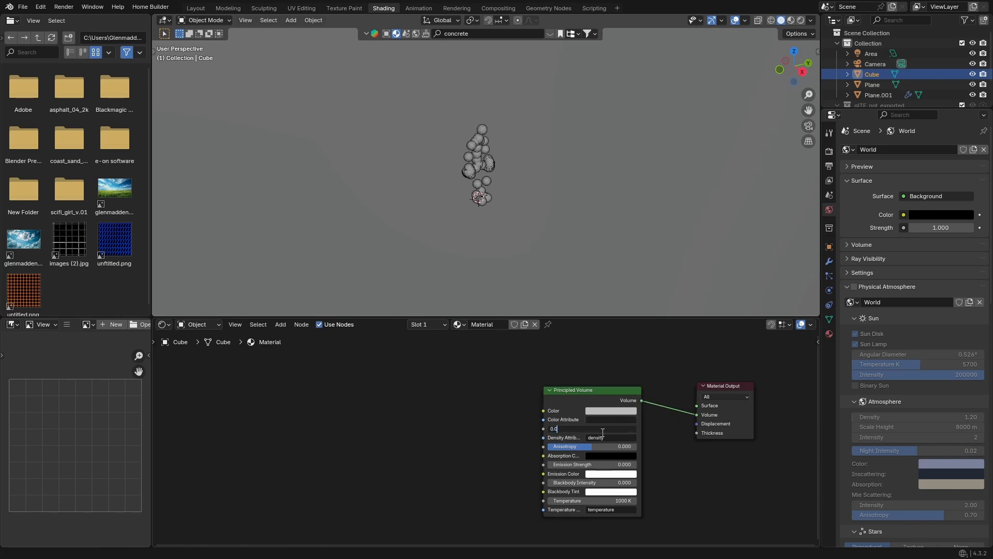
{"action": "type", "text": "1"}
{"action": "key", "text": "Return"}
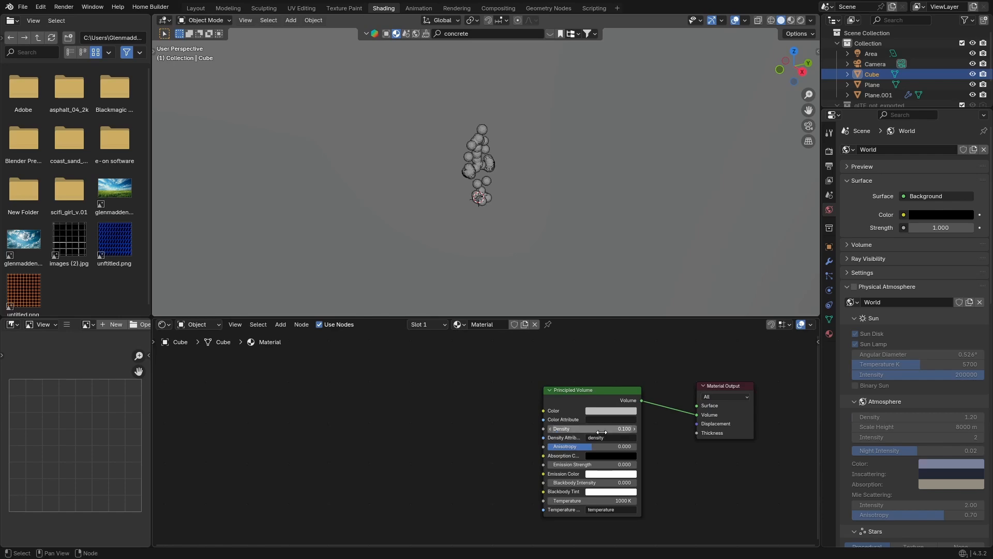
Step: Return to the Layout workspace, show the camera view in rendered shading, and enable Scene World lighting
{"action": "left_click", "coordinate": [197, 8]}
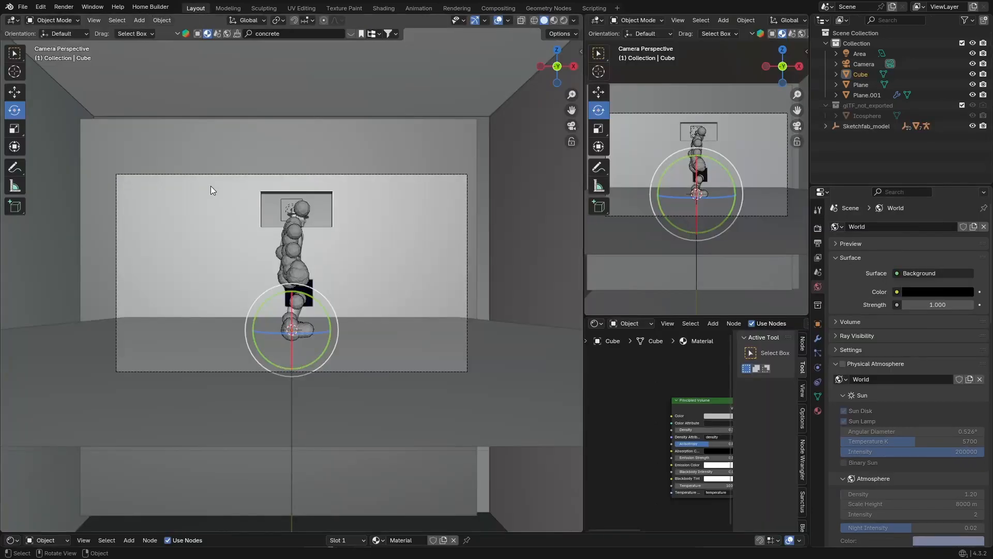
{"action": "left_click", "coordinate": [563, 21]}
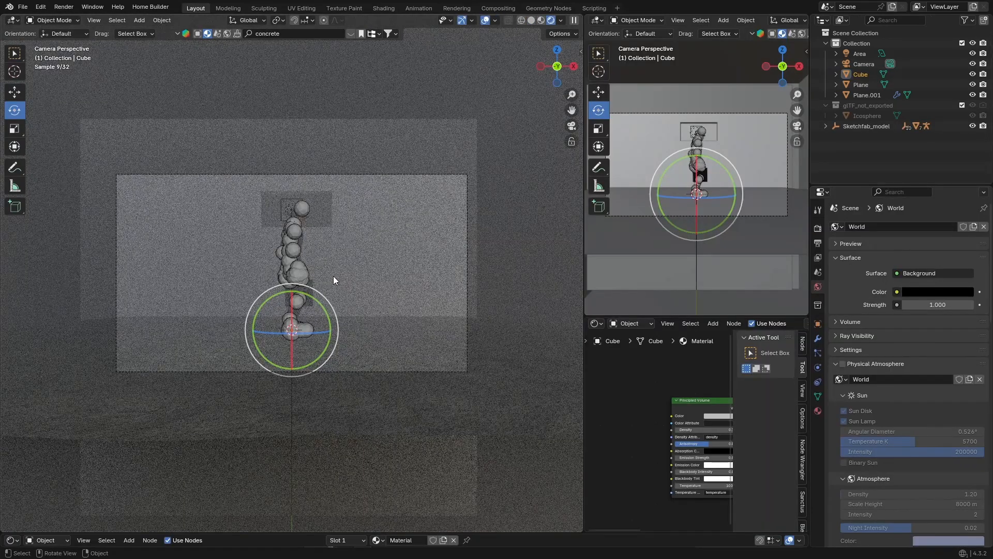
{"action": "left_click", "coordinate": [562, 20]}
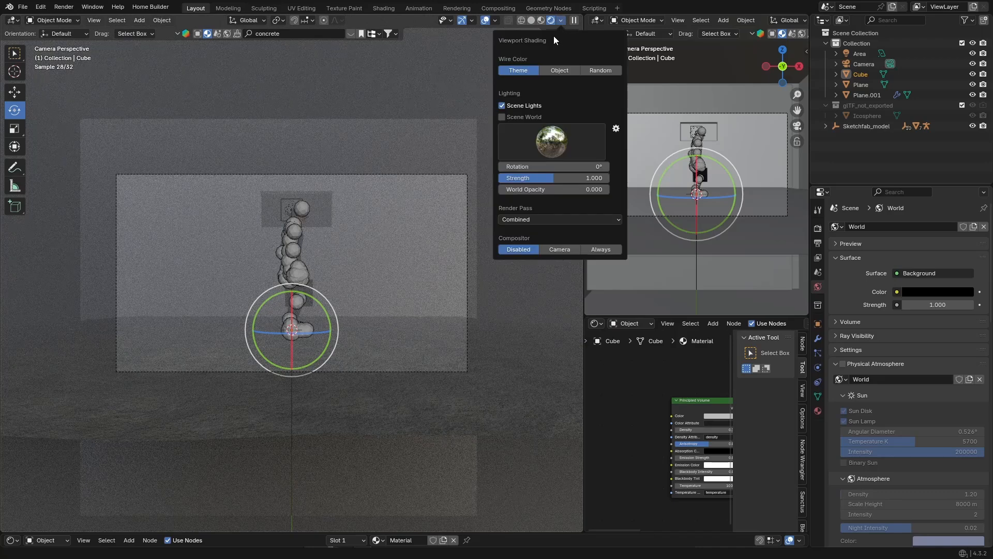
{"action": "left_click", "coordinate": [500, 118]}
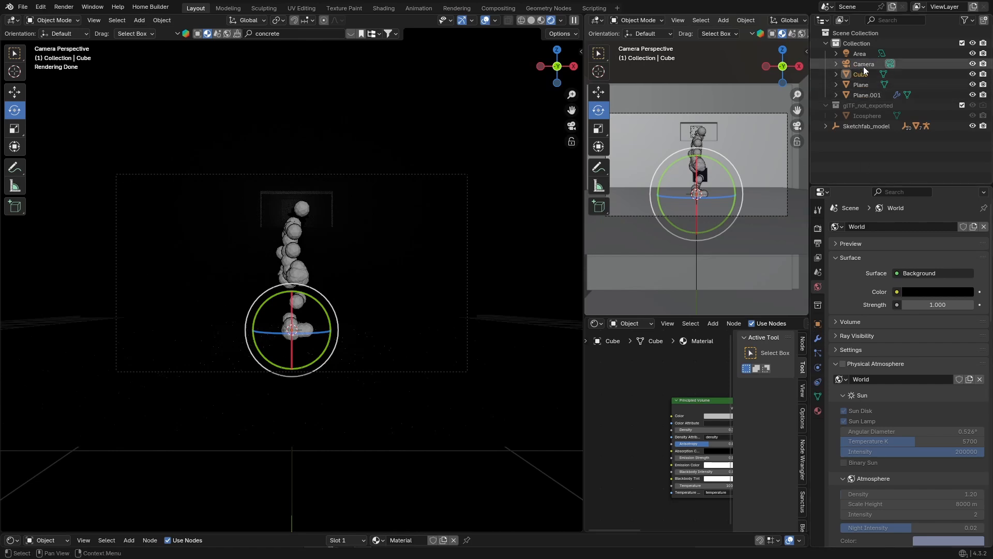
Step: Set the area light's power to 500 W
{"action": "left_click", "coordinate": [861, 53]}
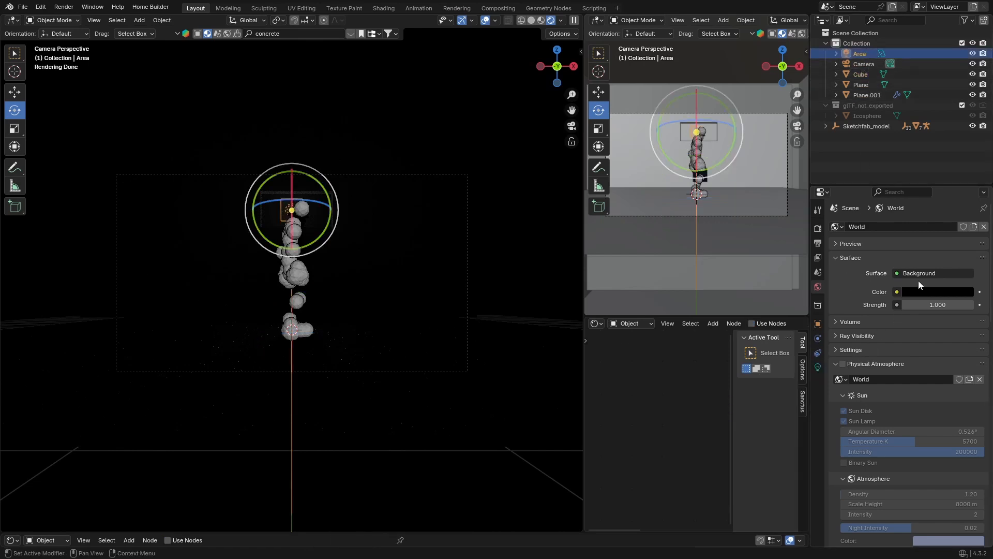
{"action": "left_click", "coordinate": [818, 367]}
{"action": "left_click", "coordinate": [915, 298]}
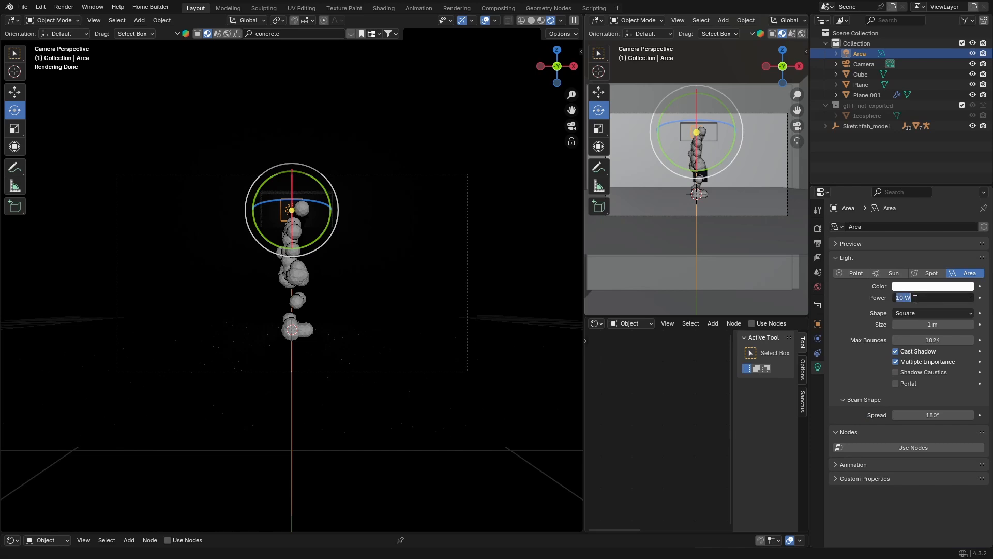
{"action": "key", "text": "BackSpace"}
{"action": "type", "text": "500"}
{"action": "key", "text": "Return"}
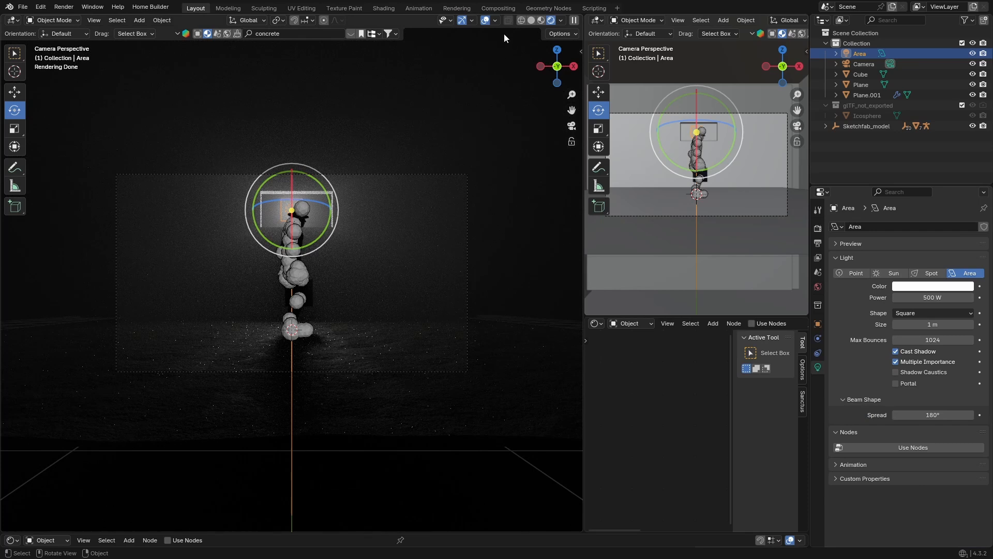
Step: Hide the viewport overlays and change the area light's colour to a saturated blue
{"action": "left_click", "coordinate": [486, 23]}
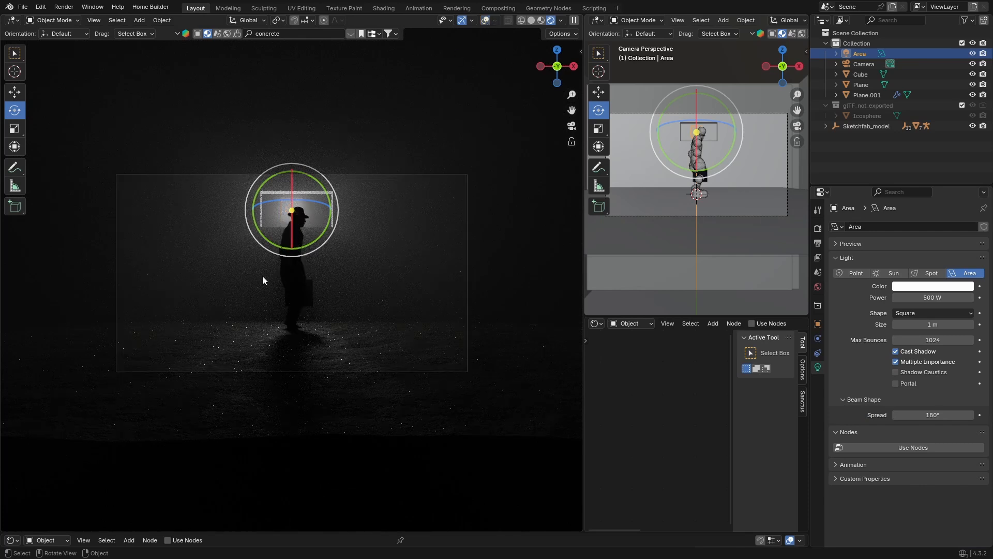
{"action": "left_click", "coordinate": [928, 287]}
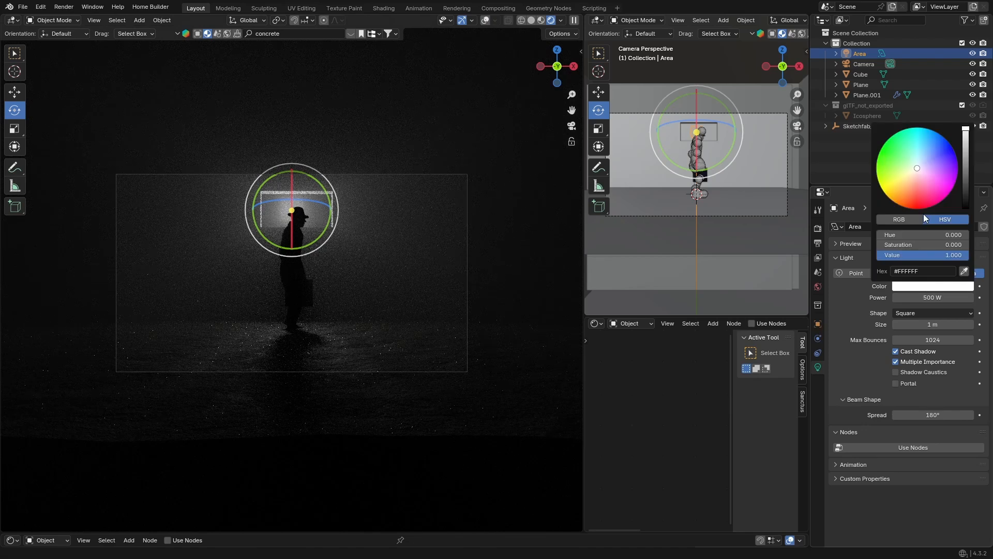
{"action": "left_click_drag", "start_coordinate": [917, 171], "coordinate": [940, 144]}
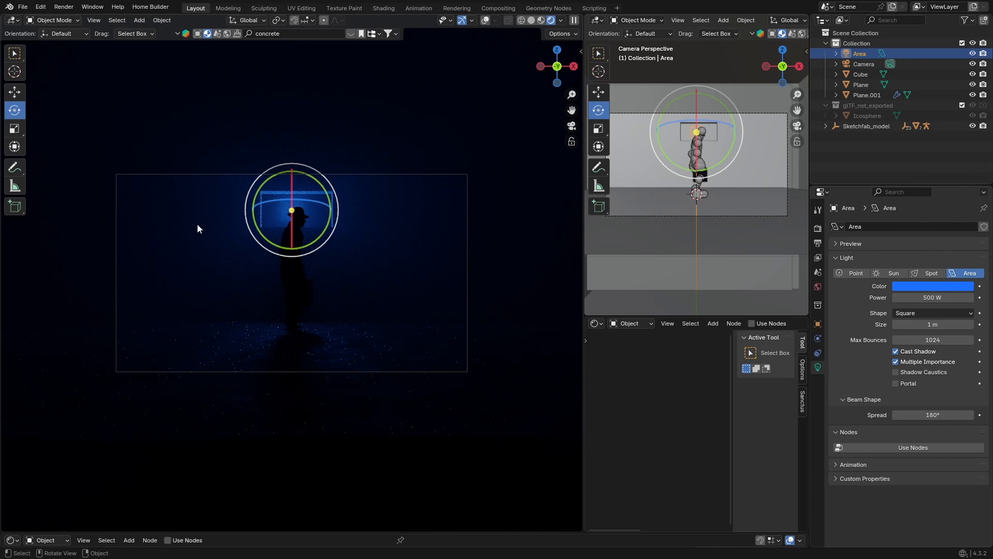
Step: Select the back wall, return the viewport to solid shading, and hide the enclosing cube
{"action": "left_click", "coordinate": [188, 236]}
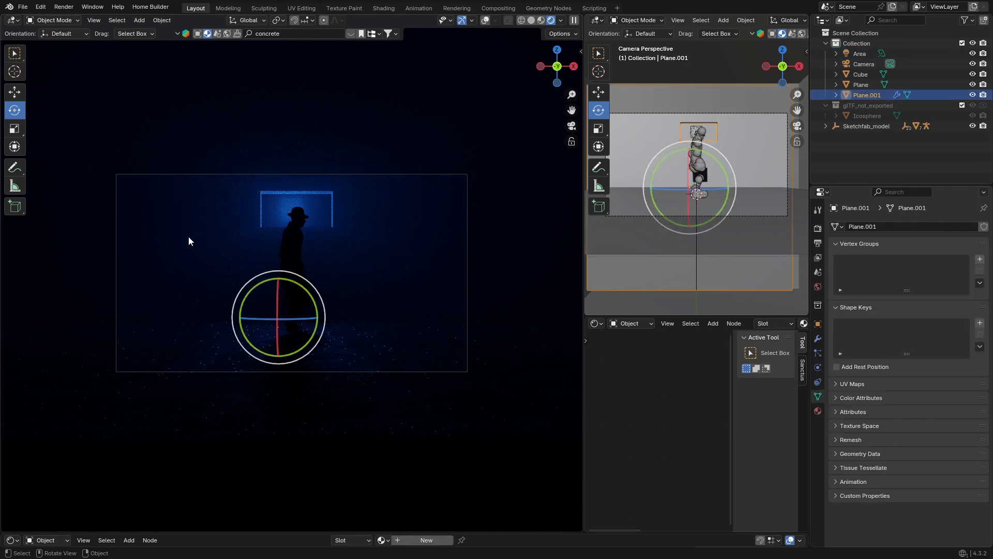
{"action": "left_click", "coordinate": [531, 20]}
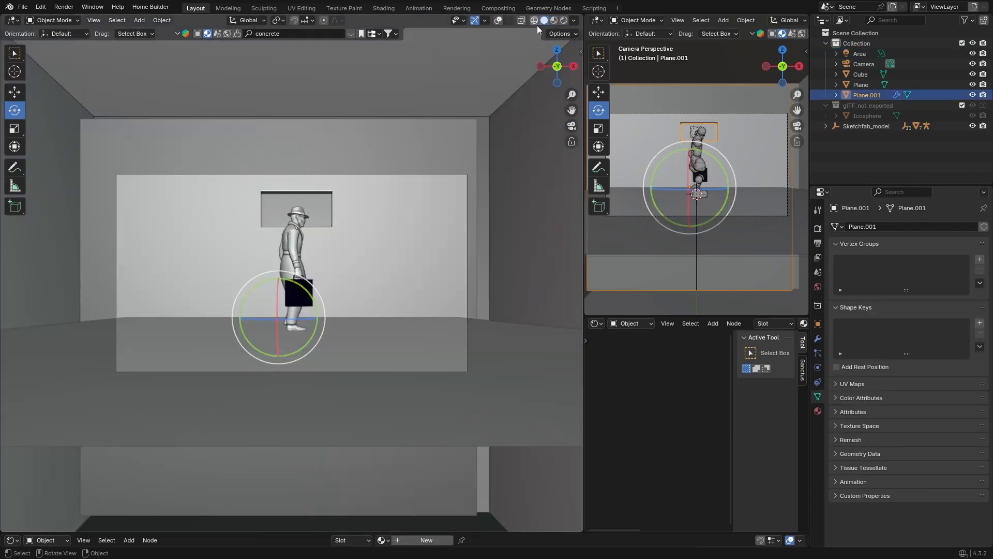
{"action": "left_click", "coordinate": [972, 74]}
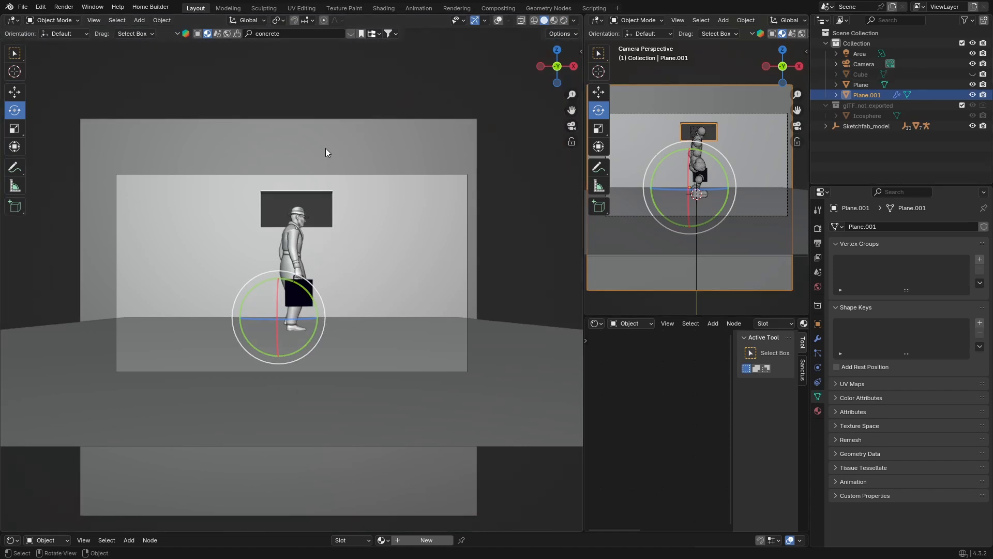
Step: Scale the windowed back wall uniformly to about 0.892 and shift it about 0.82 m along X
{"action": "key", "text": "s"}
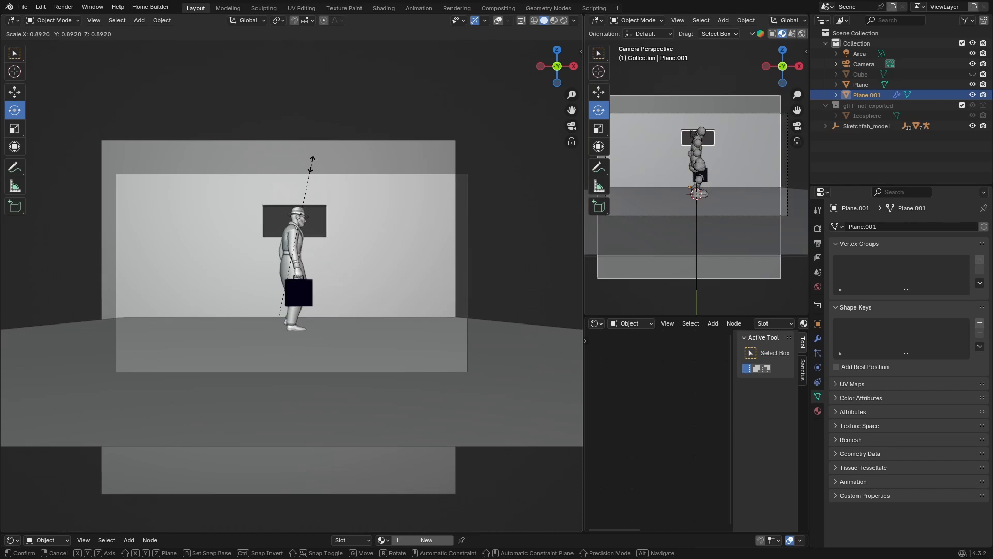
{"action": "left_click", "coordinate": [313, 164]}
{"action": "key", "text": "g"}
{"action": "key", "text": "x"}
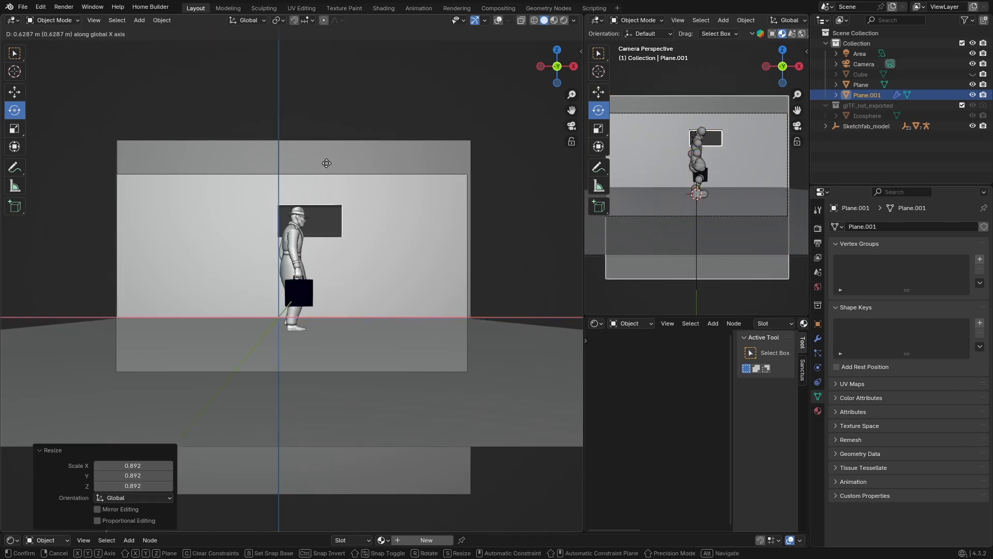
{"action": "left_click", "coordinate": [331, 162]}
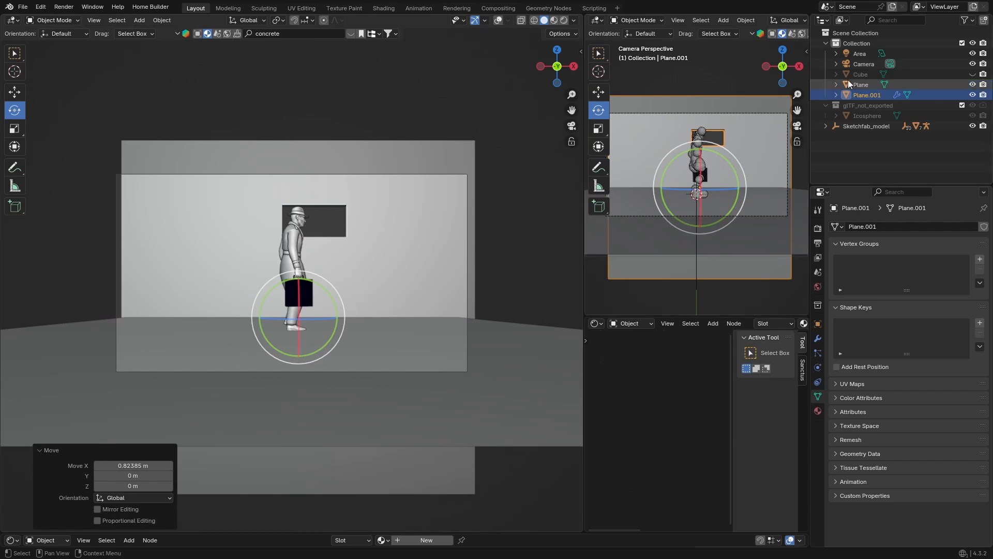
Step: Move the standing figure model about 0.39 m along the X axis so it stands in front of the window
{"action": "left_click", "coordinate": [858, 124]}
{"action": "key", "text": "g"}
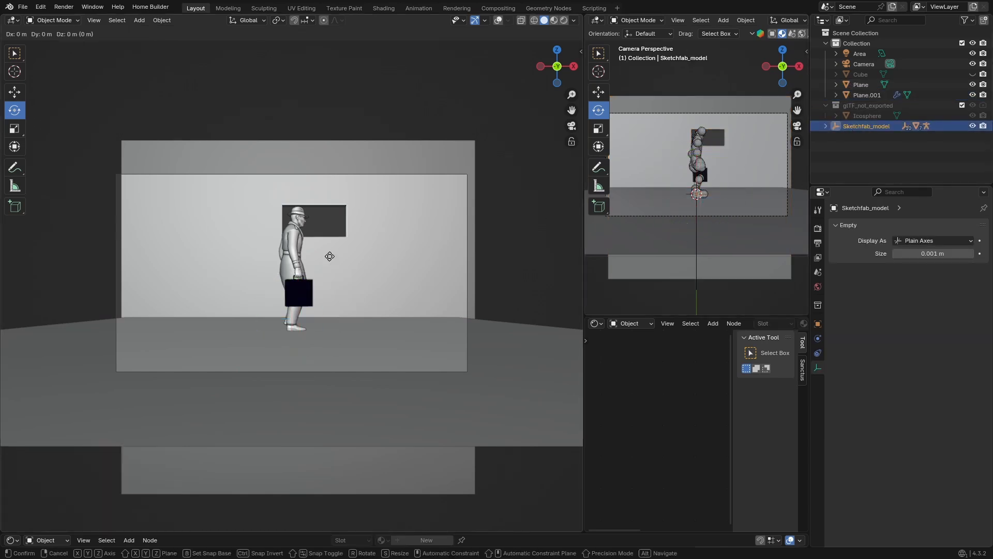
{"action": "key", "text": "x"}
{"action": "left_click", "coordinate": [346, 254]}
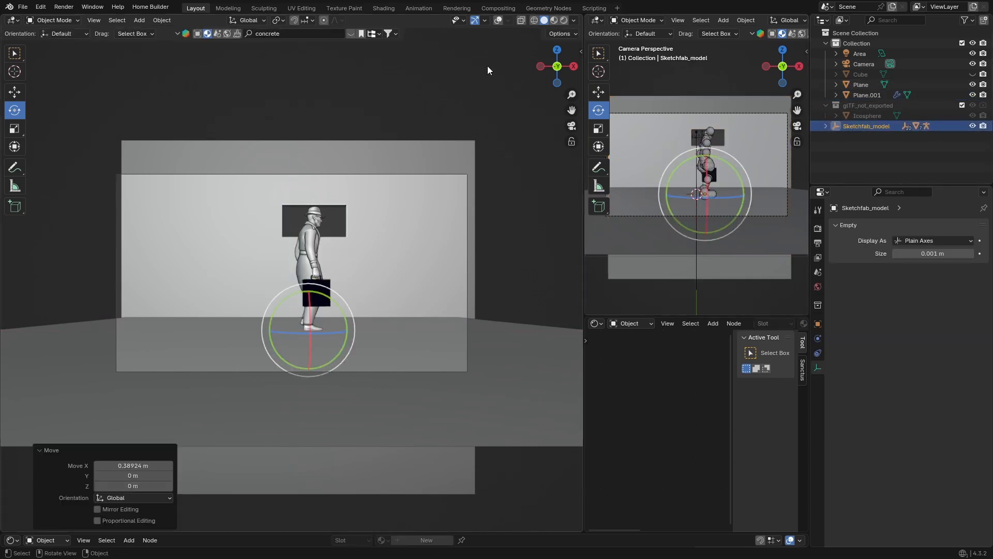
Step: Move the area light about 0.82 m along the X axis to line up with the wall window
{"action": "left_click", "coordinate": [860, 55]}
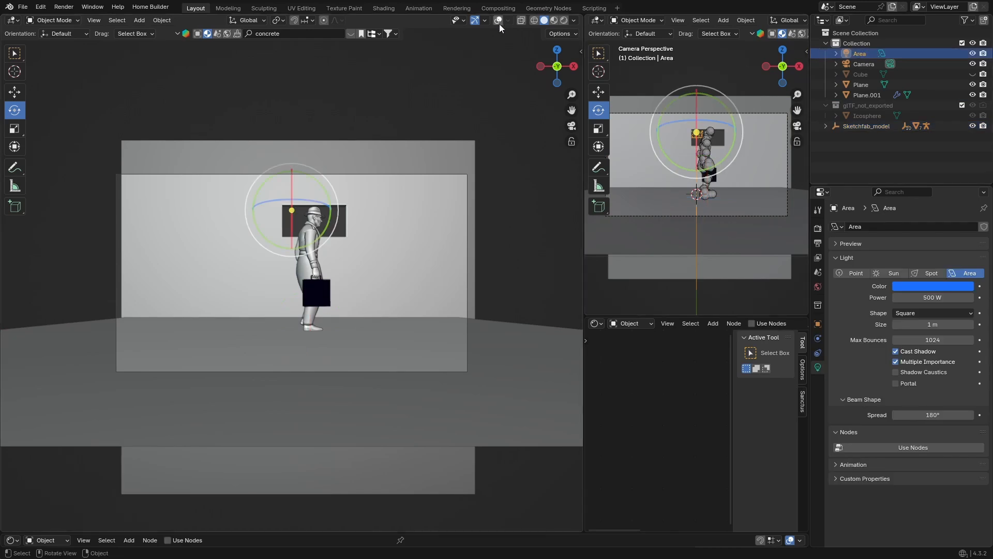
{"action": "key", "text": "g"}
{"action": "key", "text": "x"}
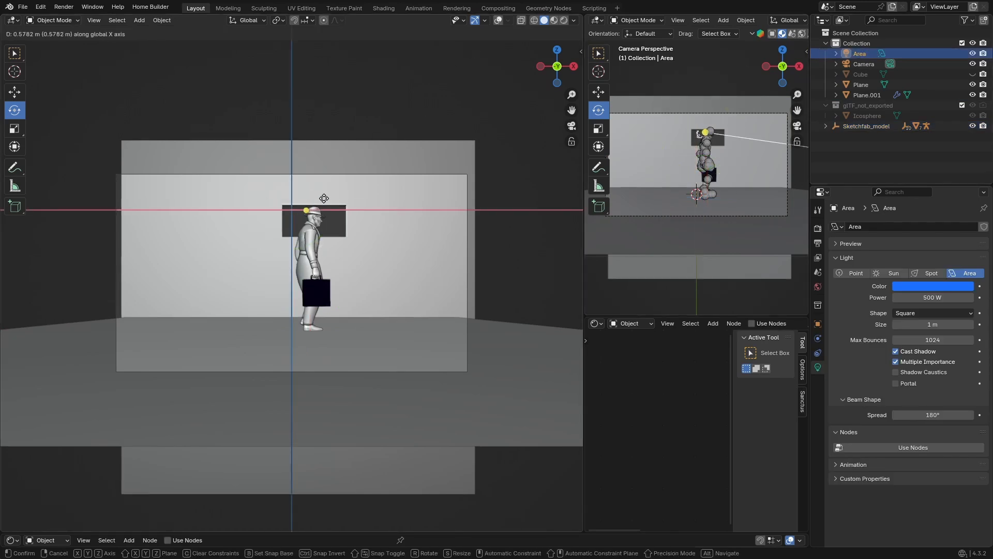
{"action": "left_click", "coordinate": [328, 197]}
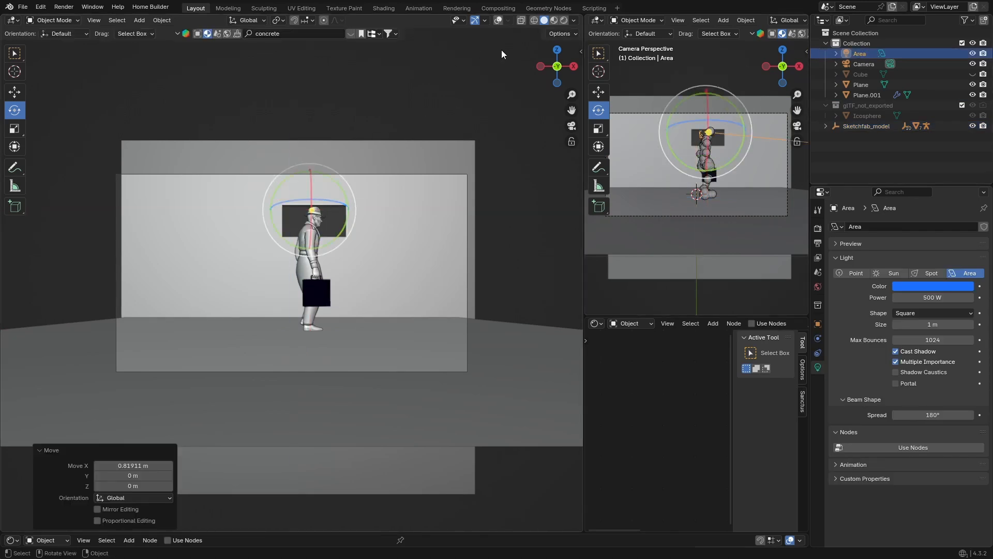
Step: Rotate the area light about 11.8° around the camera's viewing axis
{"action": "left_click", "coordinate": [572, 126]}
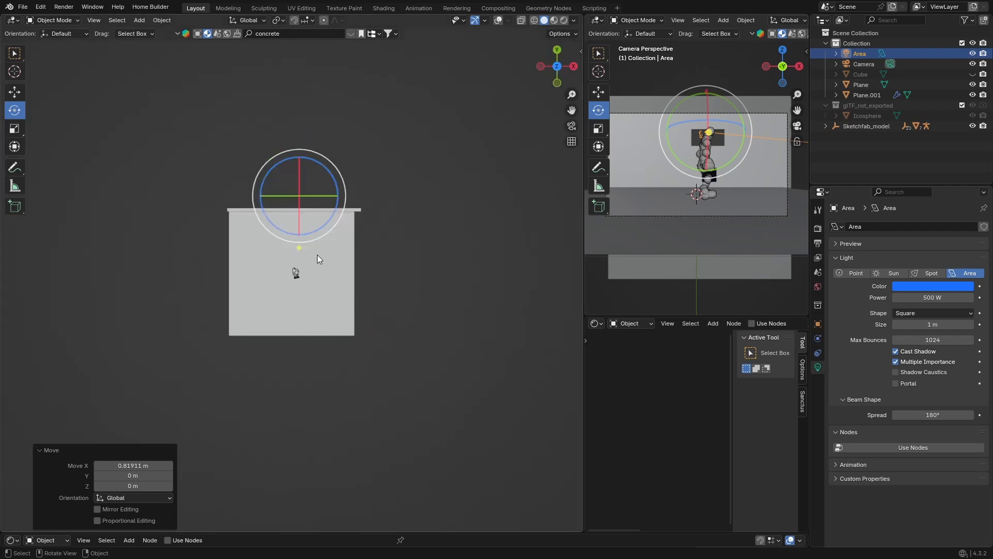
{"action": "key", "text": "r"}
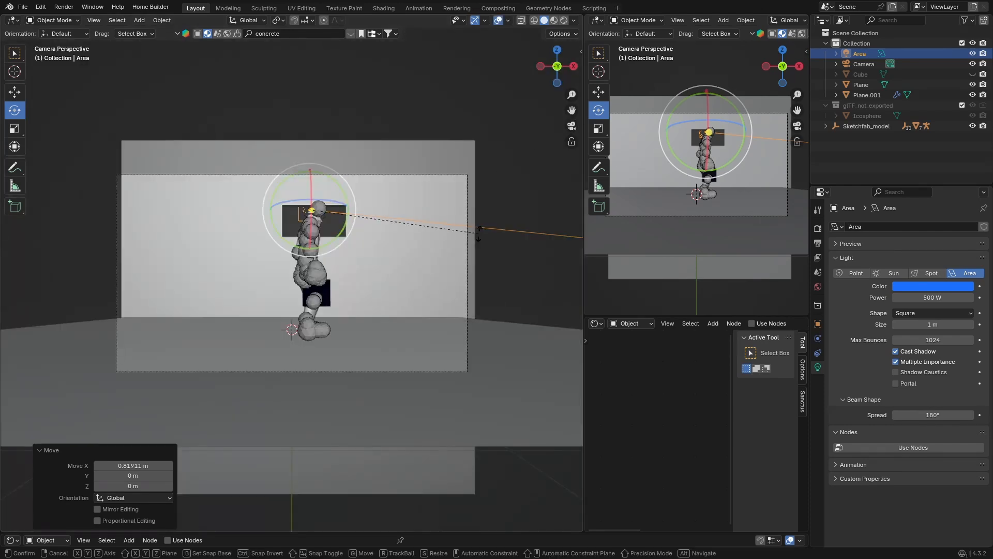
{"action": "left_click", "coordinate": [367, 245]}
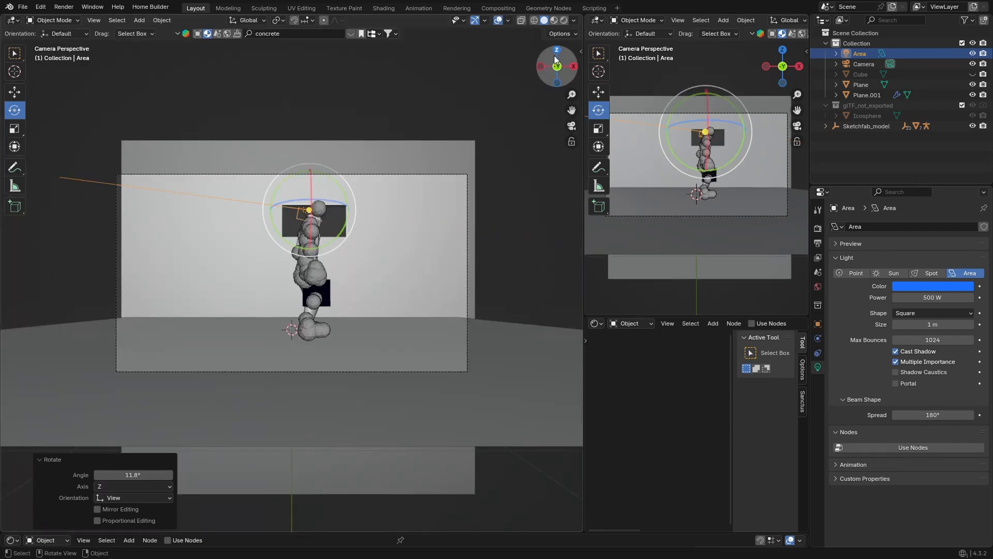
Step: Rotate the area light about -1.52° in the top view and check its aim from the right side and camera
{"action": "left_click", "coordinate": [556, 50]}
{"action": "key", "text": "r"}
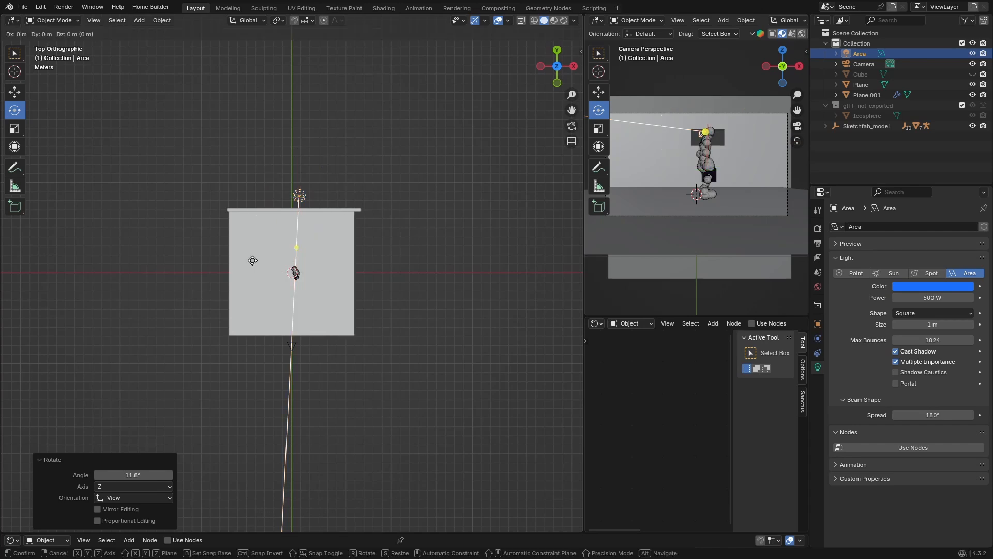
{"action": "left_click", "coordinate": [254, 258]}
{"action": "left_click", "coordinate": [574, 66]}
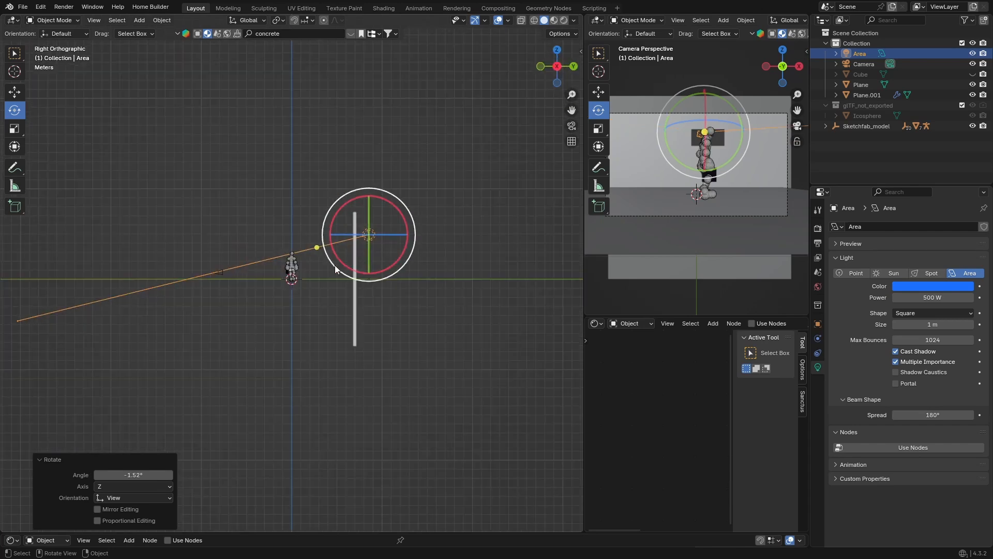
{"action": "left_click", "coordinate": [572, 126]}
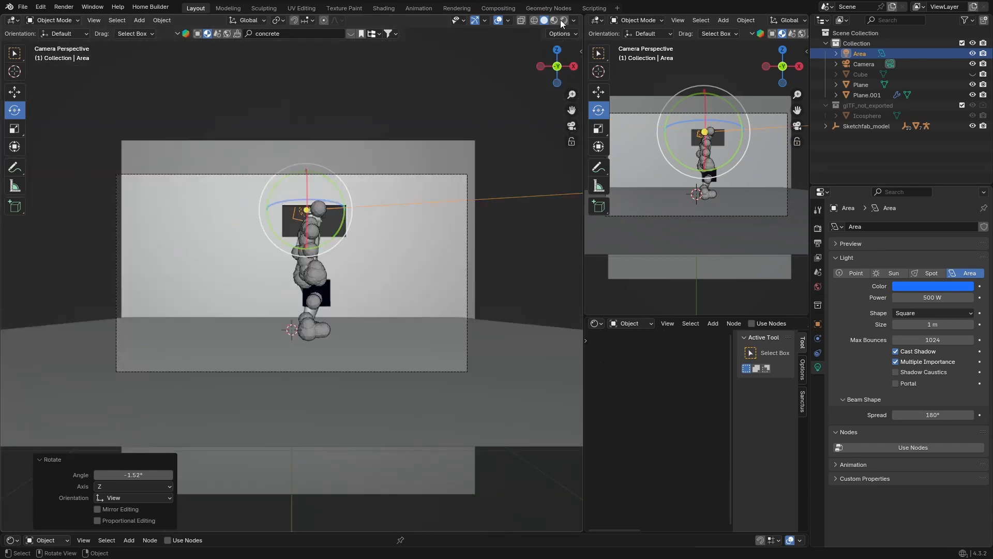
Step: Switch the camera viewport to rendered shading and rotate the area light about 27.7° around the viewing axis
{"action": "left_click", "coordinate": [562, 20]}
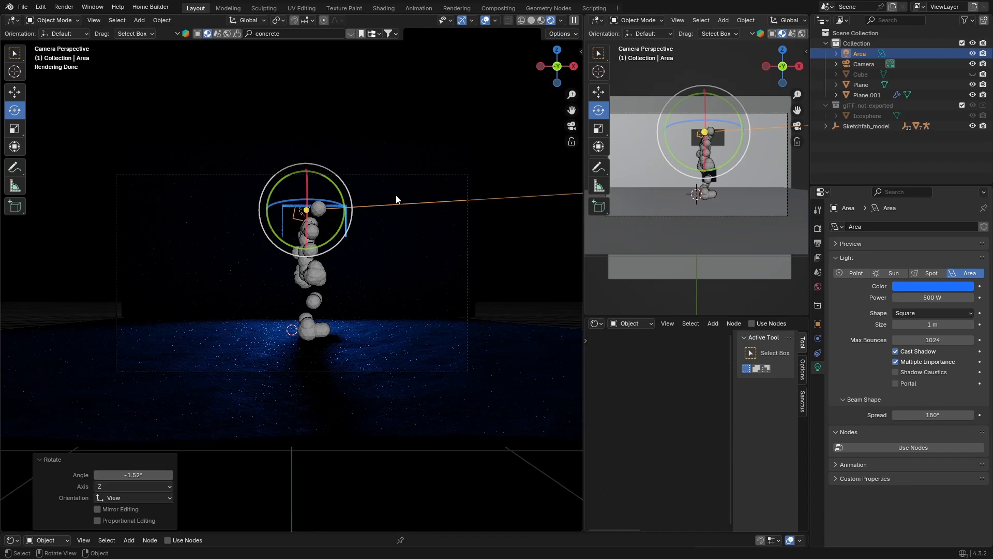
{"action": "key", "text": "r"}
{"action": "left_click", "coordinate": [446, 287]}
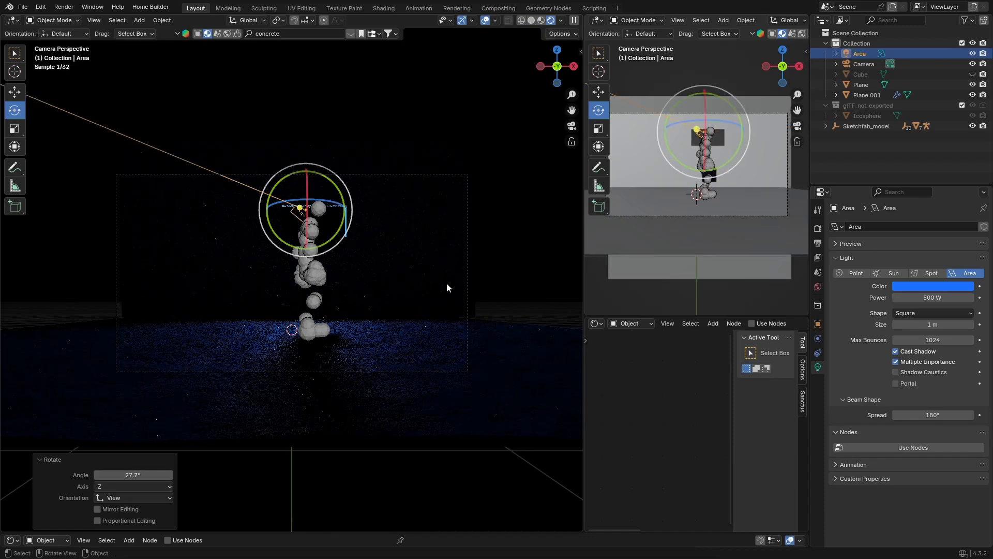
Step: Trackball-rotate the area light by about 4.01° and 5.73° to aim it through the window
{"action": "key", "text": "r"}
{"action": "key", "text": "r"}
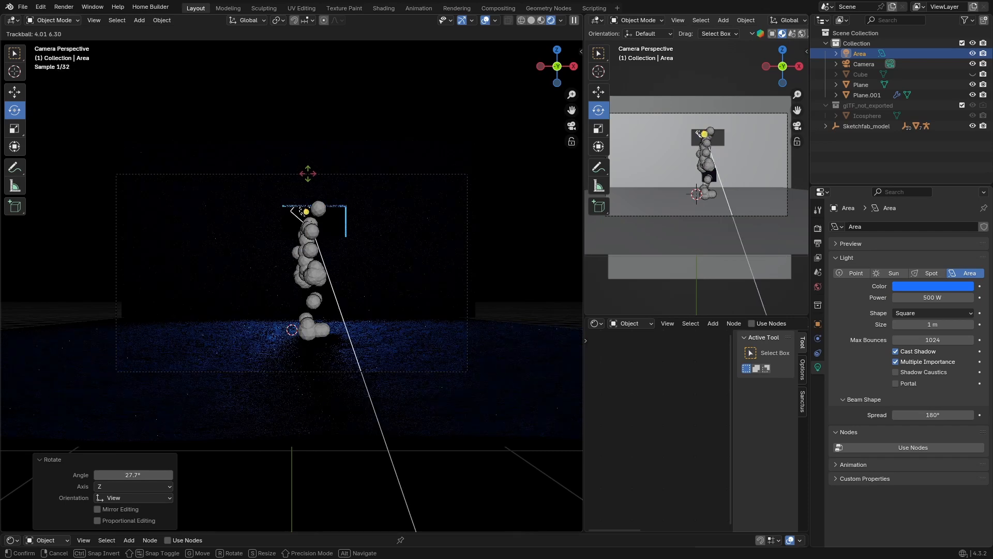
{"action": "left_click", "coordinate": [339, 163]}
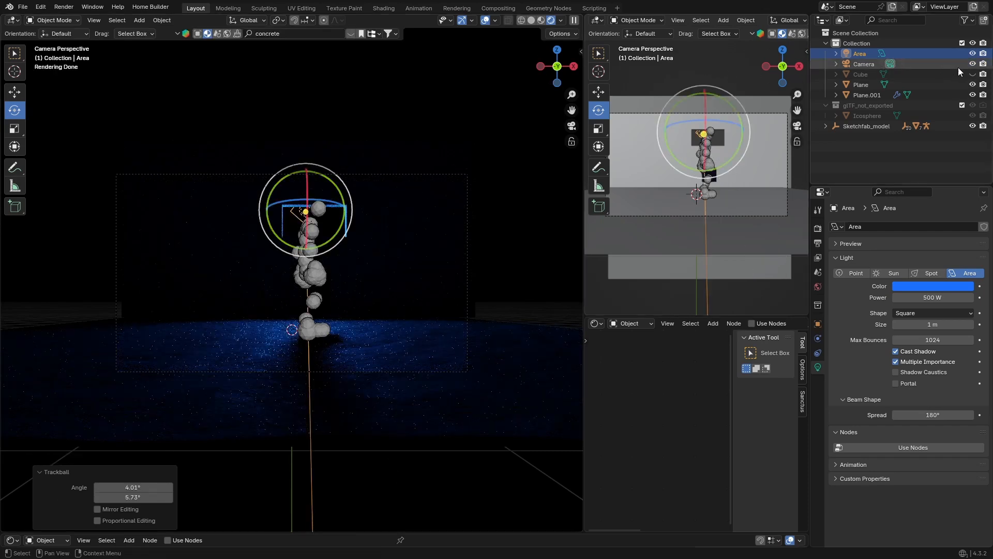
Step: Unhide the fog-filled cube and hide the overlays in the rendered viewport
{"action": "left_click", "coordinate": [972, 74]}
{"action": "left_click", "coordinate": [501, 223]}
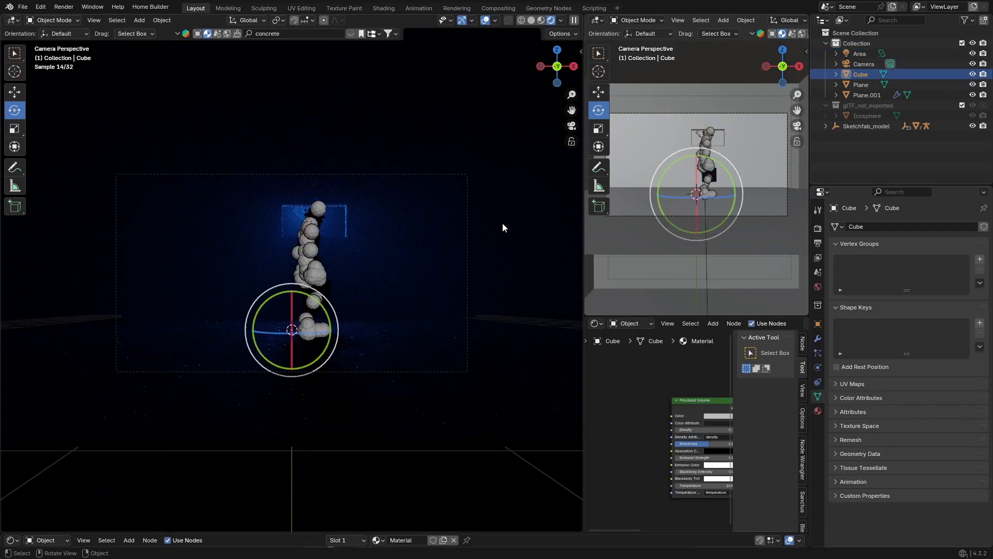
{"action": "left_click", "coordinate": [485, 22]}
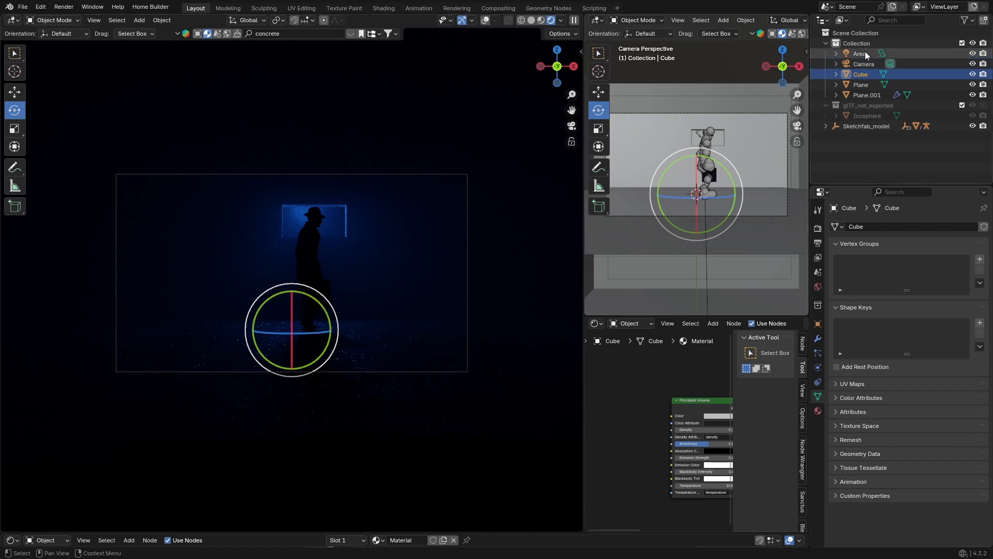
Step: Set the camera's horizontal lens shift (Shift X) to 0.040 to recentre the figure and window
{"action": "left_click", "coordinate": [861, 64]}
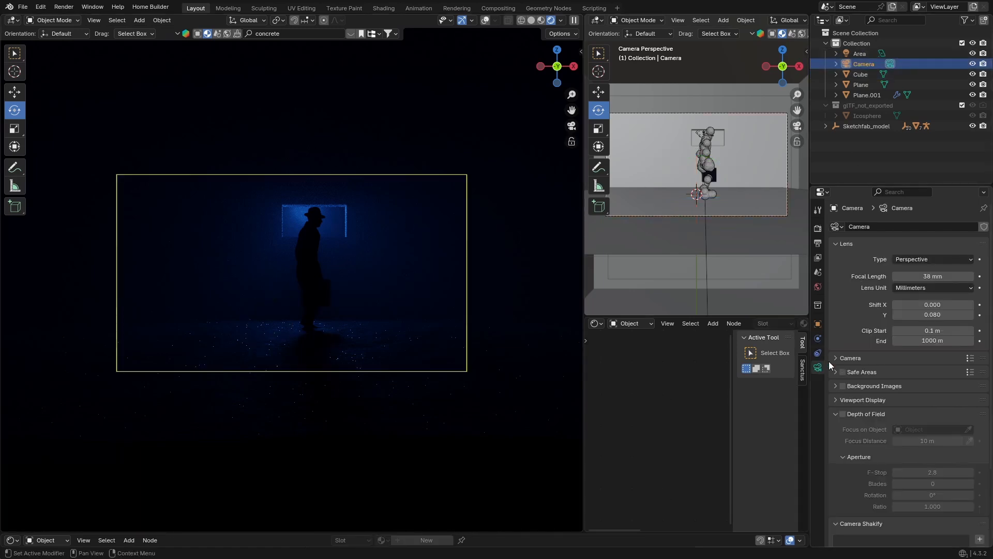
{"action": "left_click", "coordinate": [970, 304]}
{"action": "left_click", "coordinate": [970, 305]}
{"action": "left_click", "coordinate": [970, 305]}
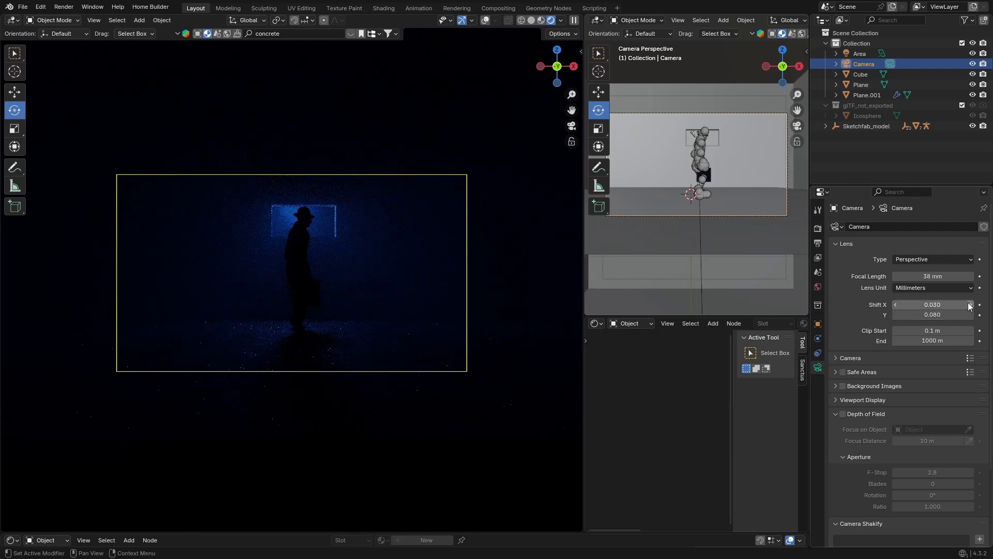
{"action": "left_click", "coordinate": [970, 305]}
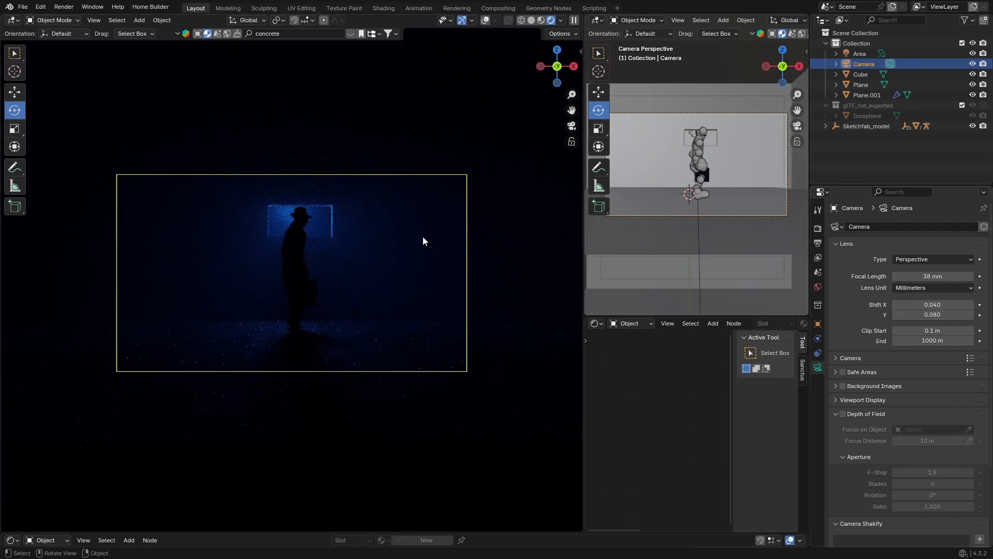
Step: Set the area light's power to 1000 W
{"action": "left_click", "coordinate": [858, 55]}
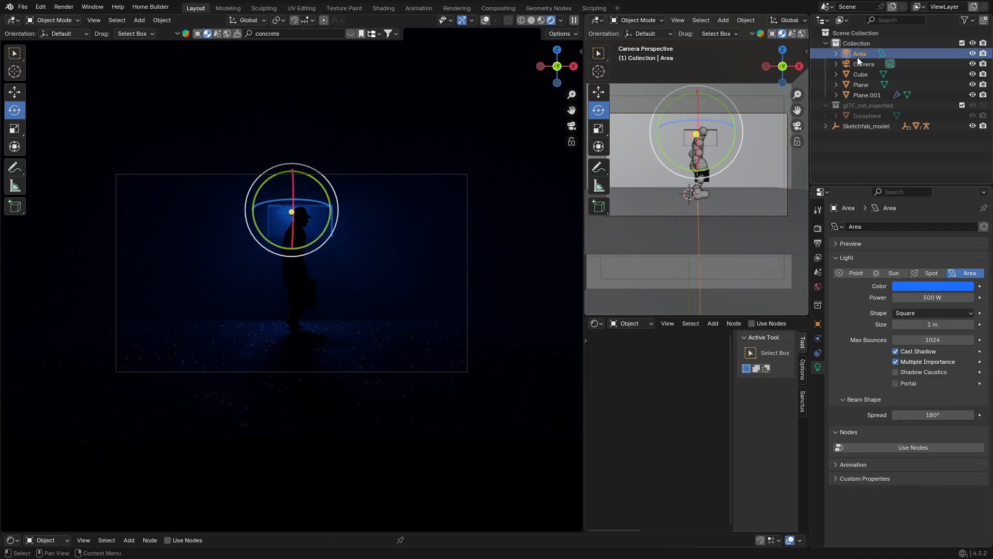
{"action": "left_click", "coordinate": [935, 299]}
{"action": "type", "text": "1"}
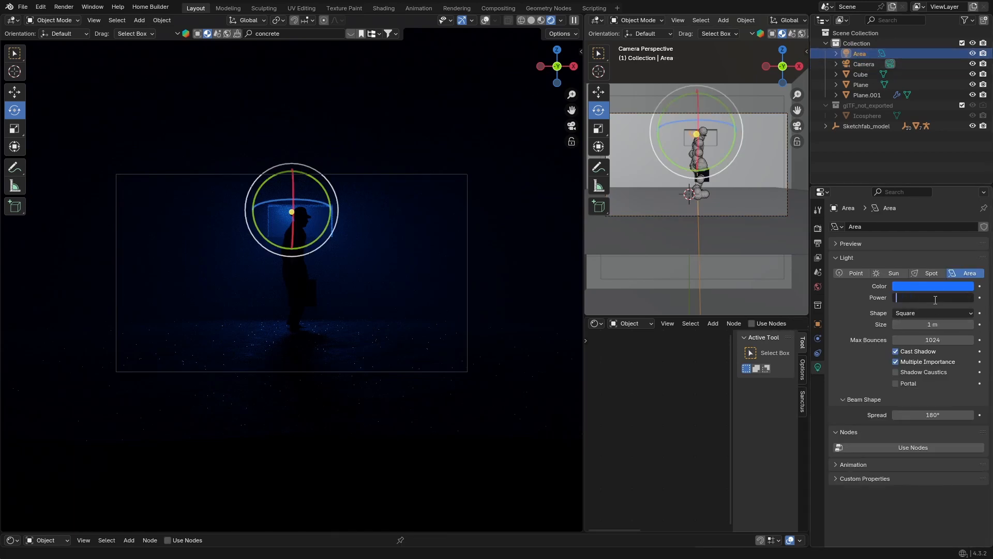
{"action": "type", "text": "000"}
{"action": "key", "text": "Return"}
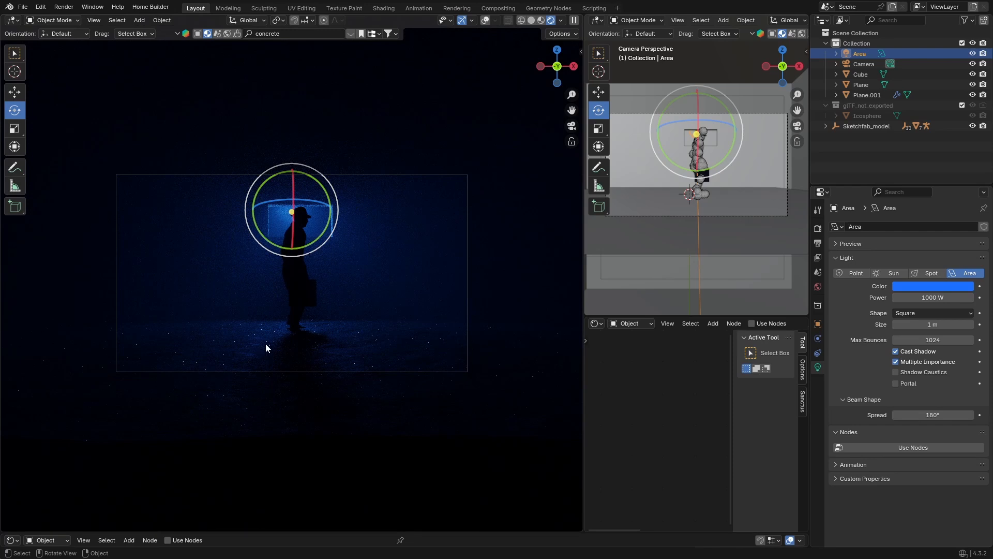
Step: Try an orange colour on the area light and settle on a lighter azure blue
{"action": "left_click", "coordinate": [928, 287]}
{"action": "left_click", "coordinate": [899, 205]}
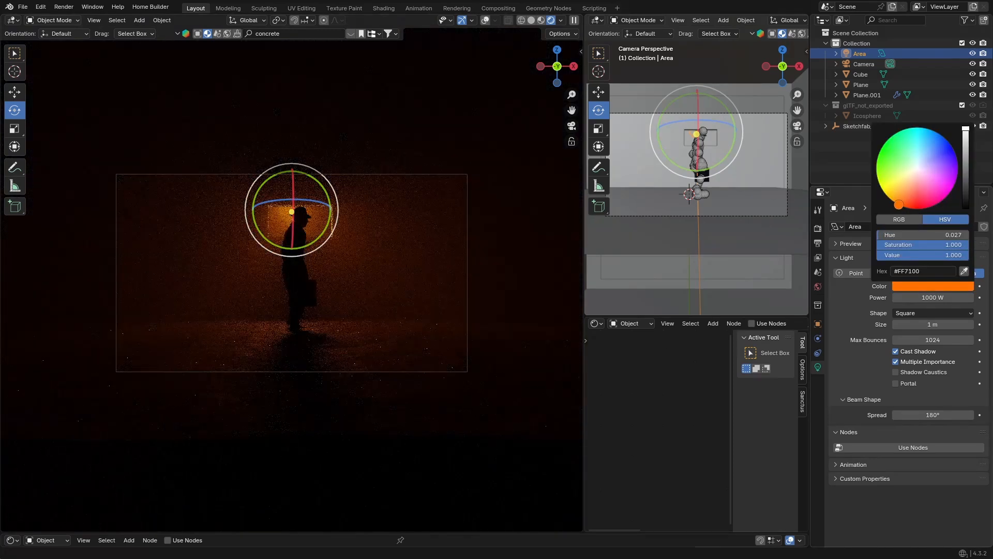
{"action": "left_click_drag", "start_coordinate": [900, 204], "coordinate": [936, 132]}
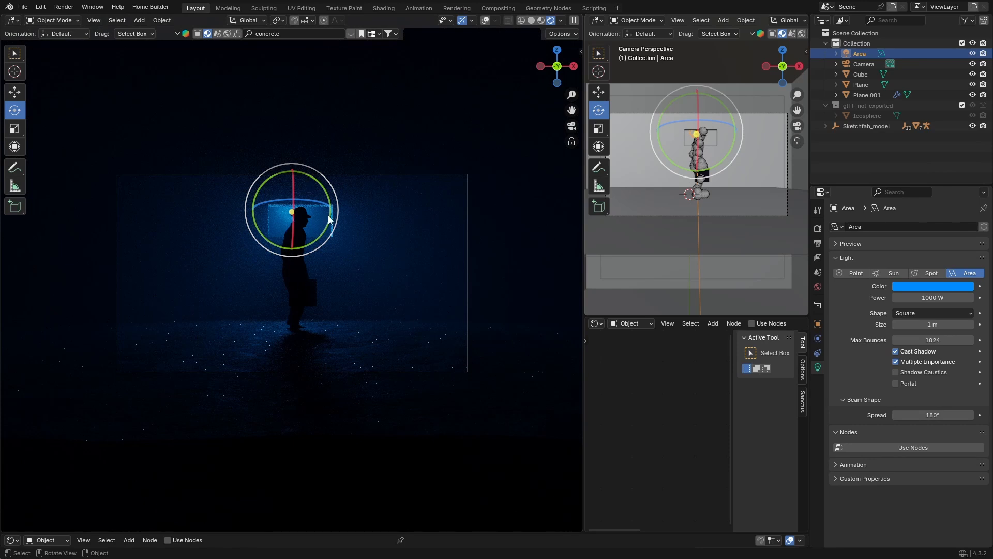
Step: Set the anisotropy of the fog cube's Principled Volume node to about 0.518
{"action": "left_click", "coordinate": [855, 75]}
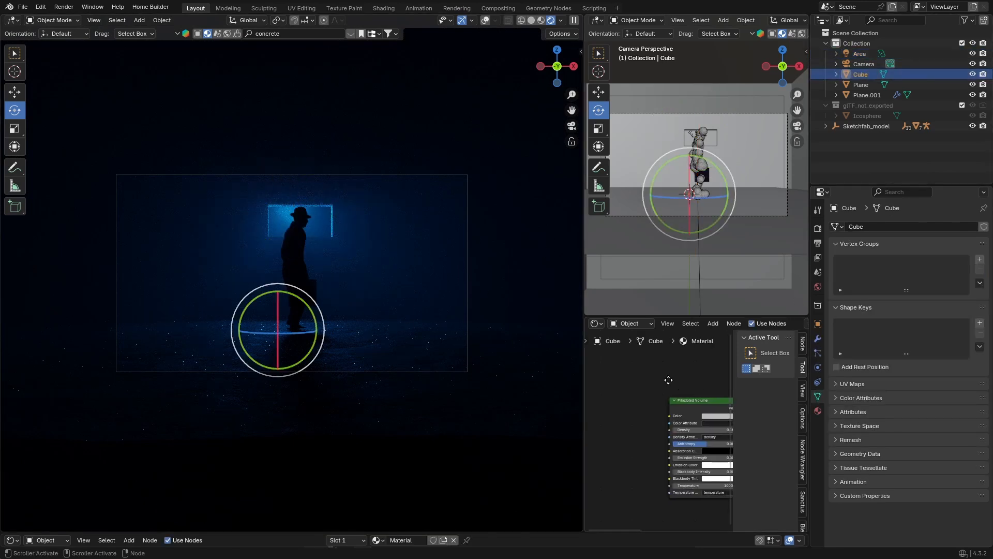
{"action": "mouse_move", "coordinate": [675, 380]}
{"action": "middle_mouse_down"}
{"action": "mouse_move", "coordinate": [608, 378]}
{"action": "mouse_move", "coordinate": [642, 356]}
{"action": "middle_mouse_up"}
{"action": "scroll", "coordinate": [609, 376], "scroll_direction": "up", "scroll_amount": 2}
{"action": "scroll", "coordinate": [610, 376], "scroll_direction": "up", "scroll_amount": 2}
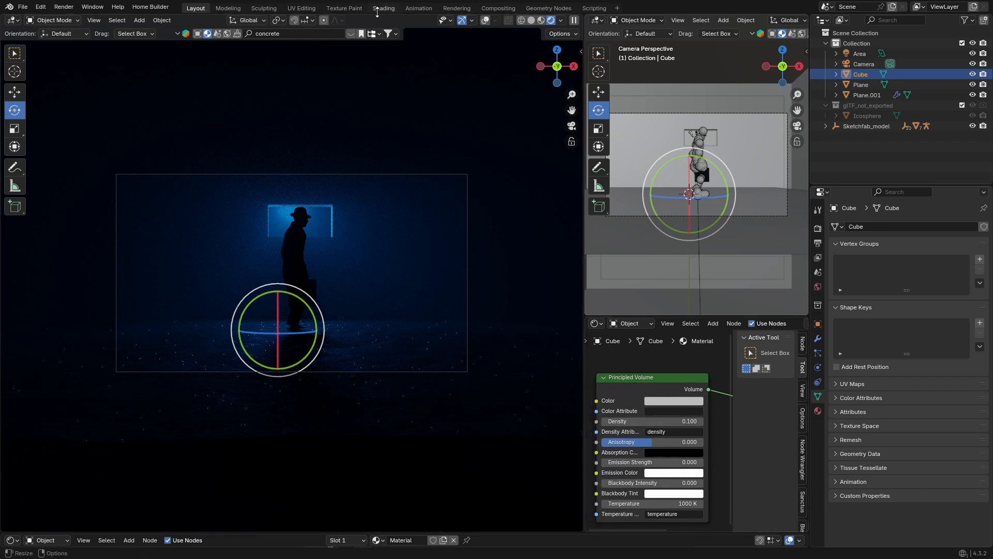
{"action": "left_click_drag", "start_coordinate": [653, 439], "coordinate": [679, 442]}
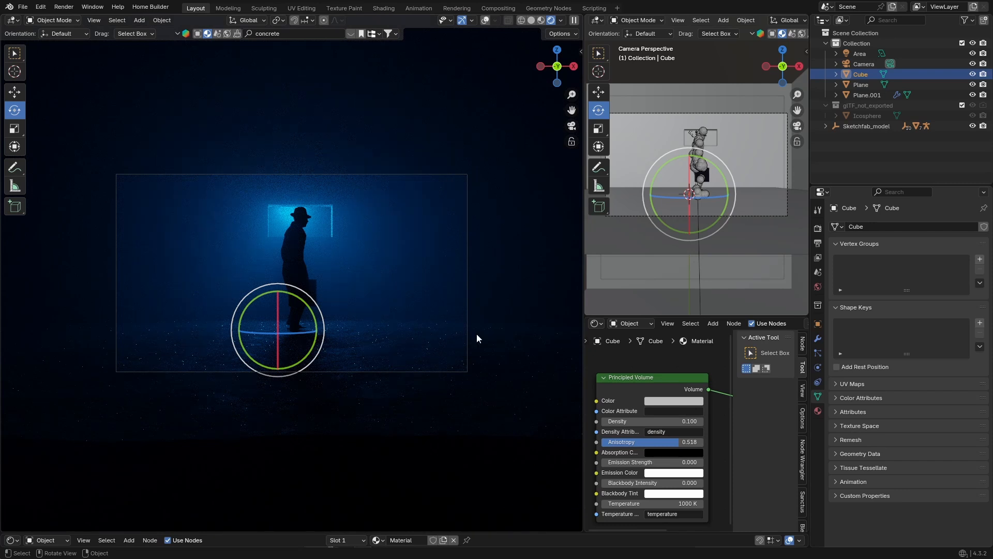
Step: Try a density of 0.05 in the cube's Principled Volume node and return it to 0.1
{"action": "left_click", "coordinate": [654, 422]}
{"action": "key", "text": "BackSpace"}
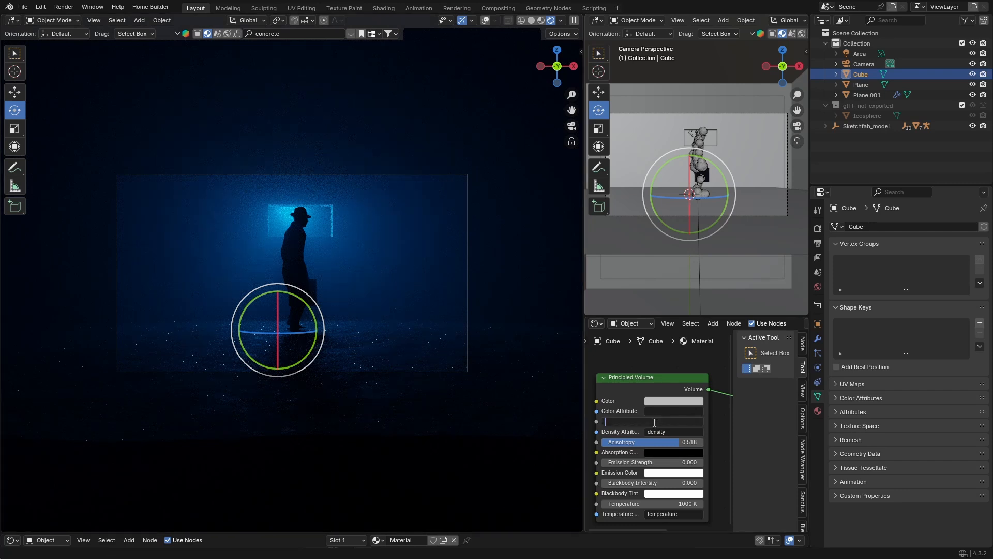
{"action": "type", "text": "0.05"}
{"action": "key", "text": "Return"}
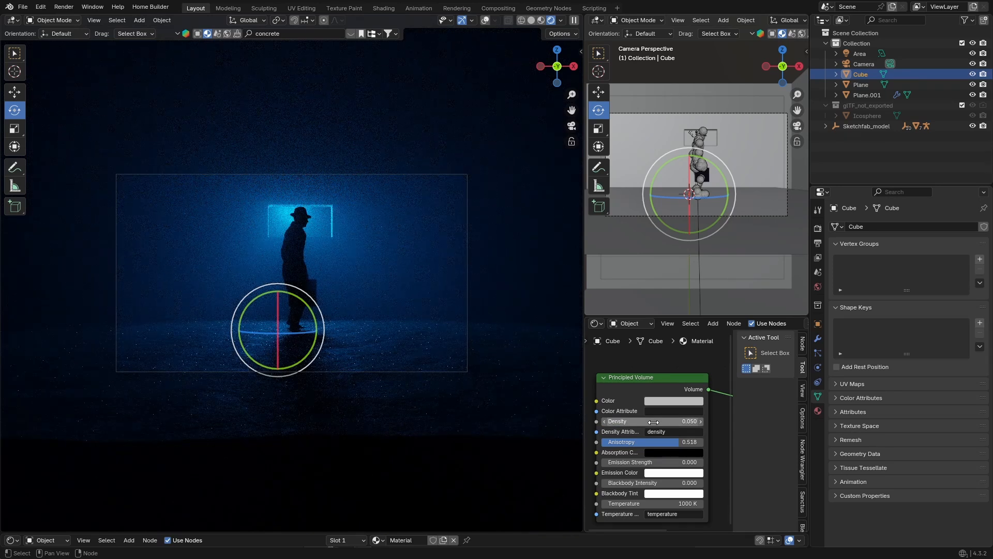
{"action": "left_click", "coordinate": [654, 421]}
{"action": "key", "text": "BackSpace"}
{"action": "type", "text": "0.1"}
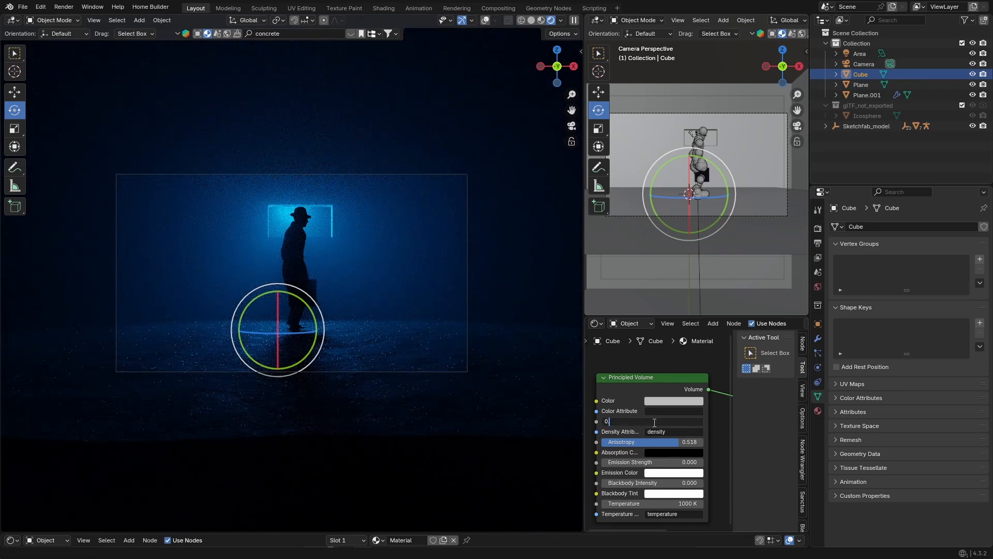
{"action": "key", "text": "Return"}
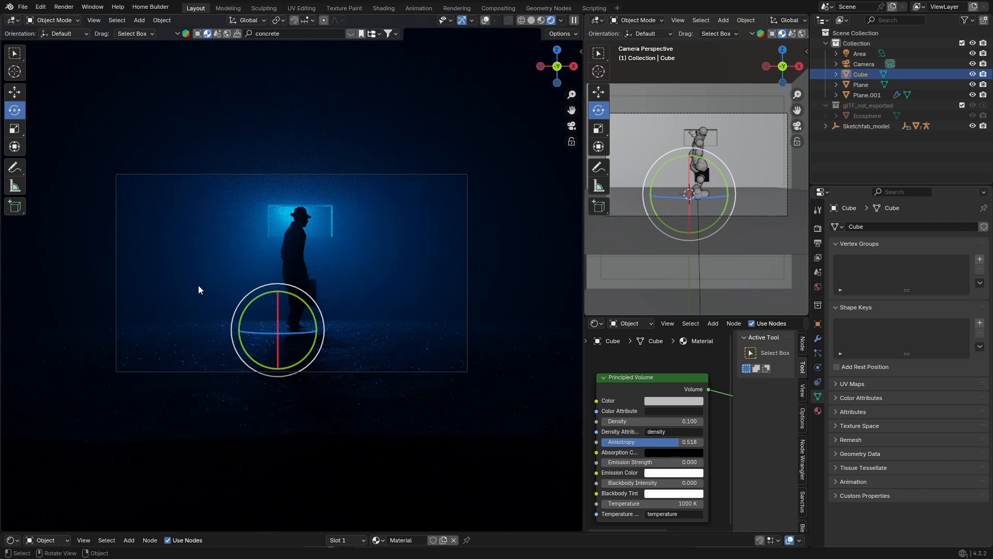
Step: Compare the fog at a Principled Volume density of 0.02 and set the density back to 0.1
{"action": "left_click", "coordinate": [662, 422]}
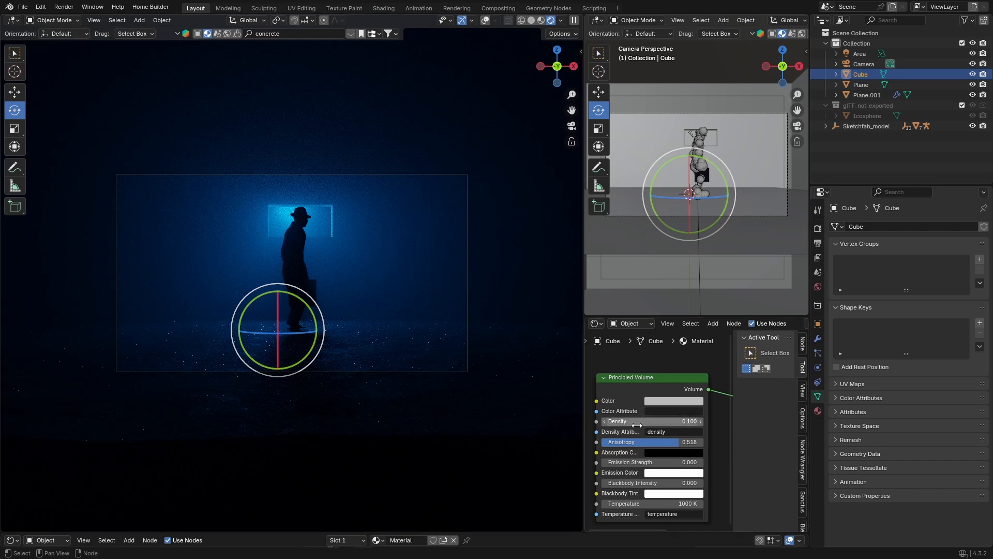
{"action": "key", "text": "BackSpace"}
{"action": "type", "text": "0.02"}
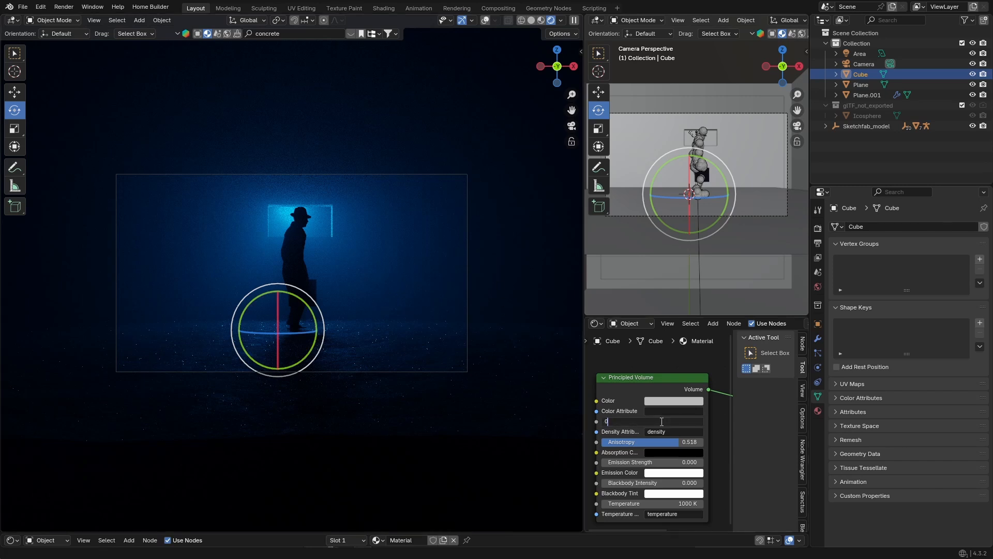
{"action": "key", "text": "Return"}
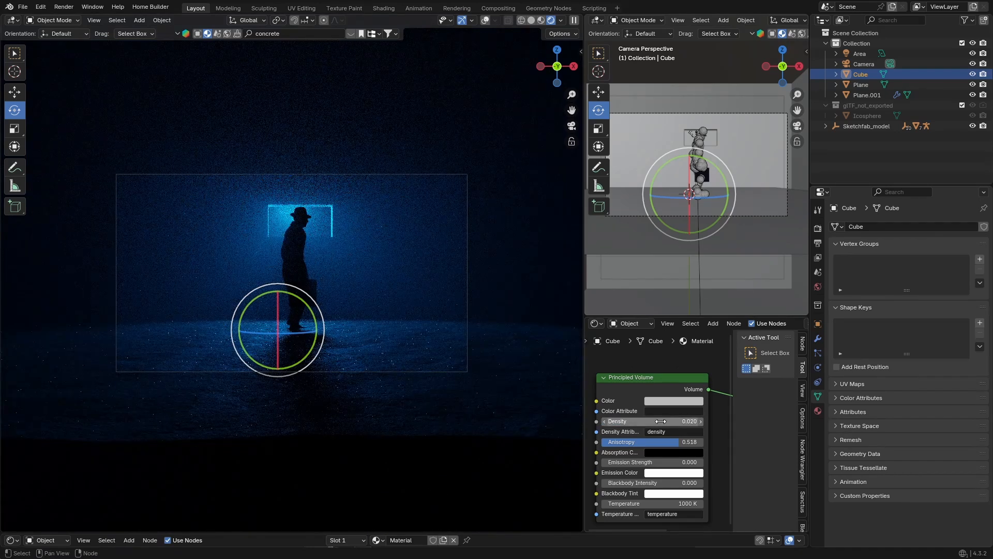
{"action": "left_click", "coordinate": [661, 421]}
{"action": "key", "text": "BackSpace"}
{"action": "type", "text": "0.1"}
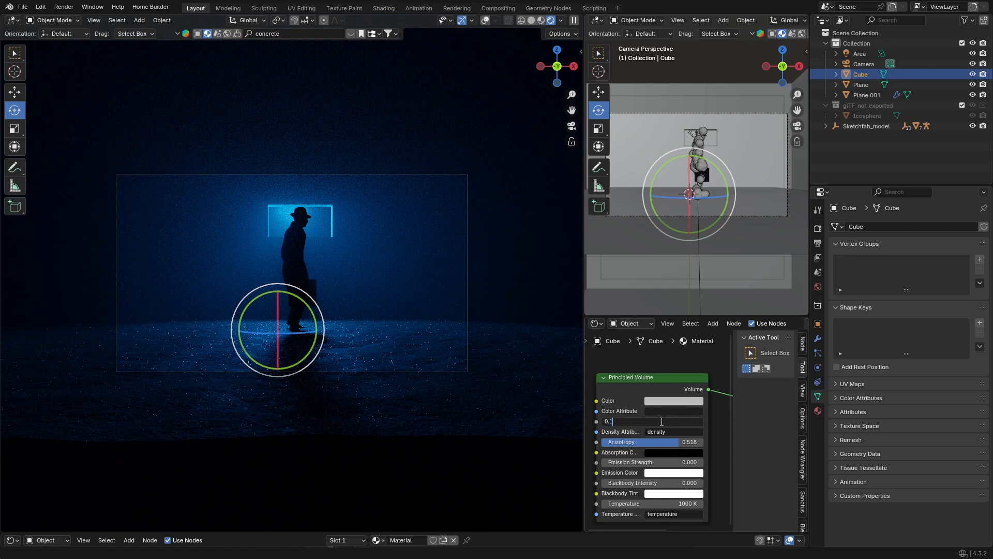
{"action": "key", "text": "Return"}
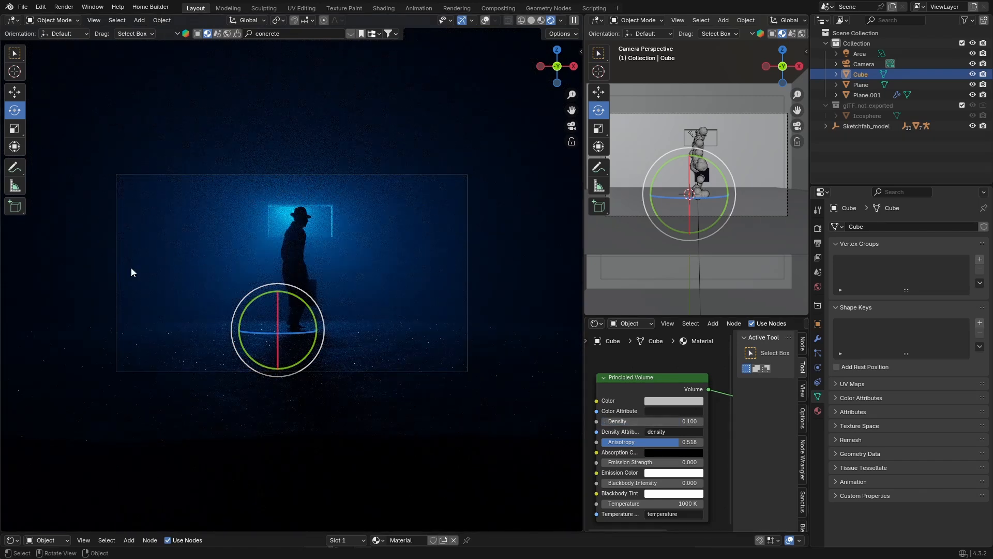